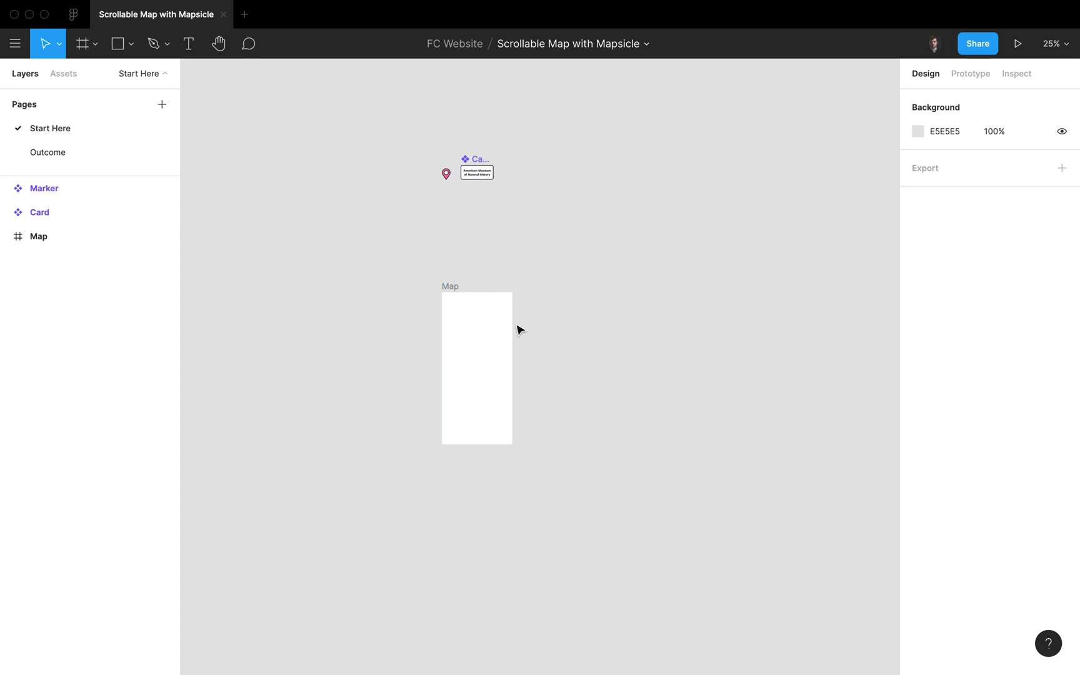
Step: Select and deselect the Map frame, then pan the canvas left and right
{"action": "left_click", "coordinate": [455, 293]}
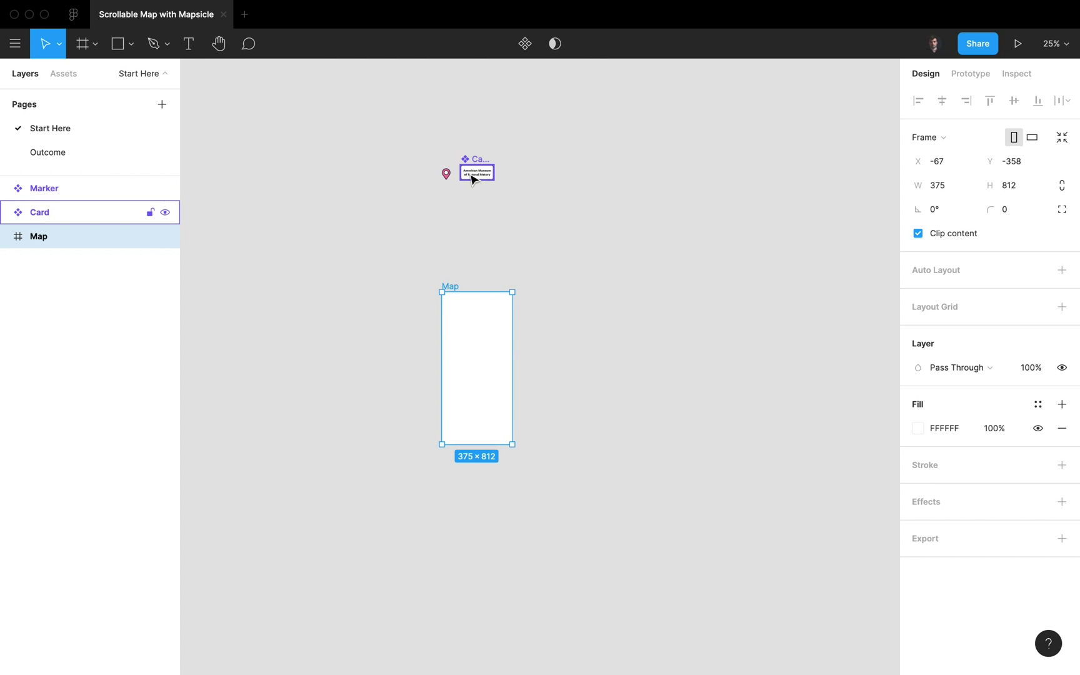
{"action": "left_click", "coordinate": [531, 272]}
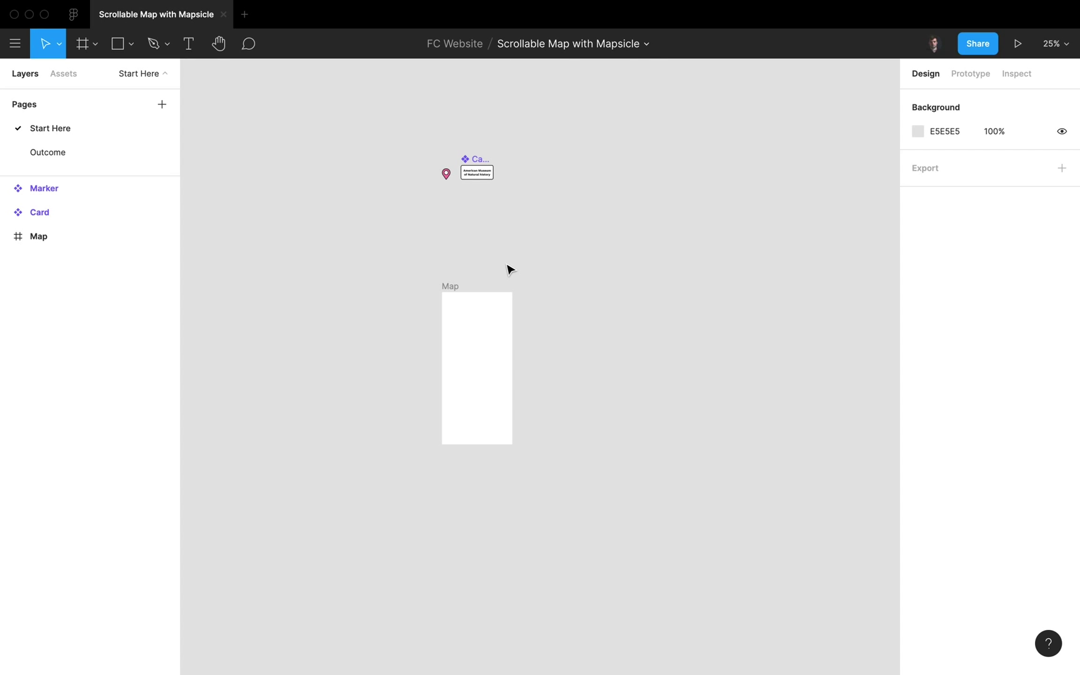
{"action": "scroll", "coordinate": [420, 261], "scroll_direction": "left", "scroll_amount": 3}
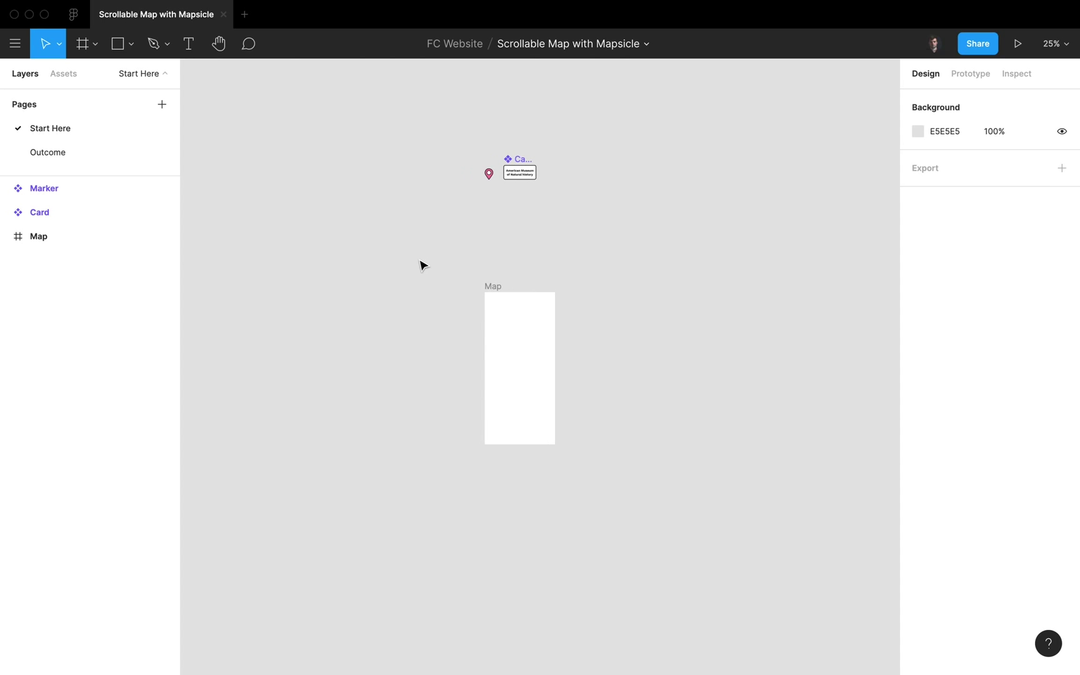
{"action": "scroll", "coordinate": [420, 264], "scroll_direction": "right", "scroll_amount": 3}
Step: Draw a rectangle over the Map frame and size it to 2000 × 2000
{"action": "key", "text": "r"}
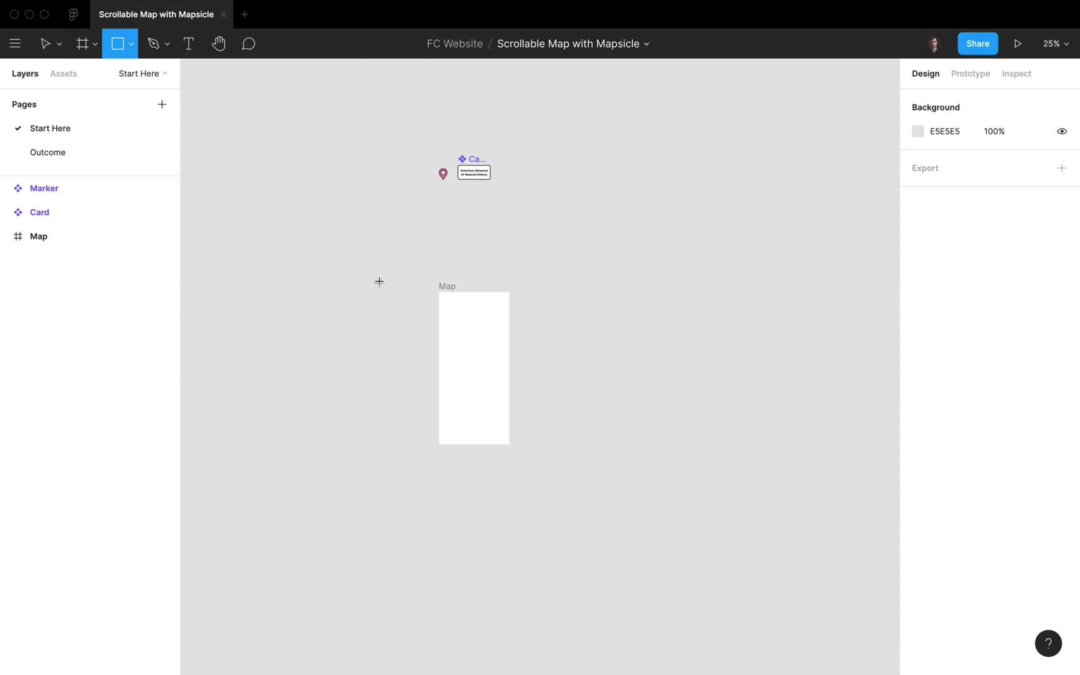
{"action": "left_click_drag", "start_coordinate": [327, 240], "coordinate": [640, 483]}
{"action": "left_click", "coordinate": [940, 169]}
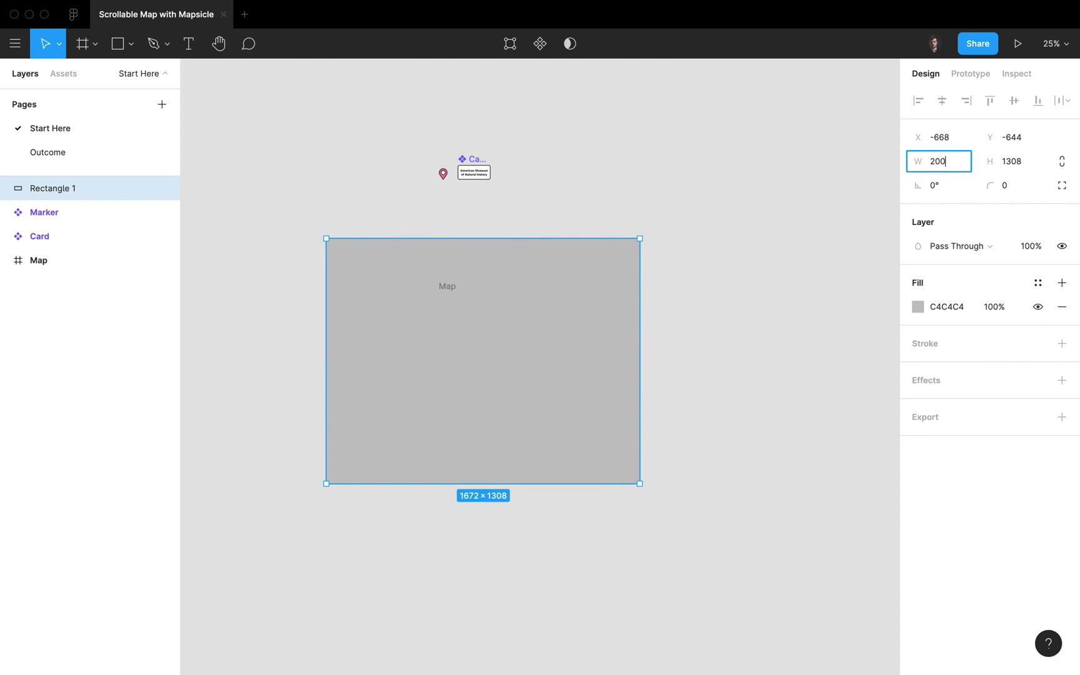
{"action": "left_click", "coordinate": [1017, 164]}
{"action": "type", "text": "13020"}
{"action": "double_click", "coordinate": [1017, 163]}
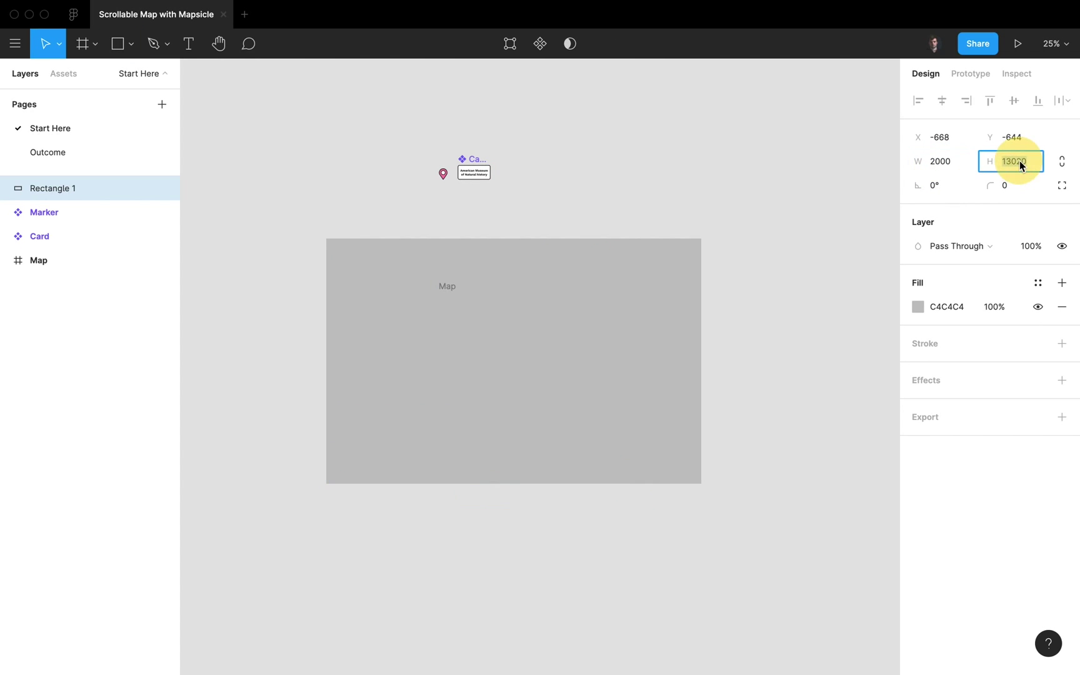
{"action": "type", "text": "2000"}
{"action": "key", "text": "Return"}
Step: Move the square up, layer it just above Map, and centre both horizontally
{"action": "left_click_drag", "start_coordinate": [527, 355], "coordinate": [525, 294]}
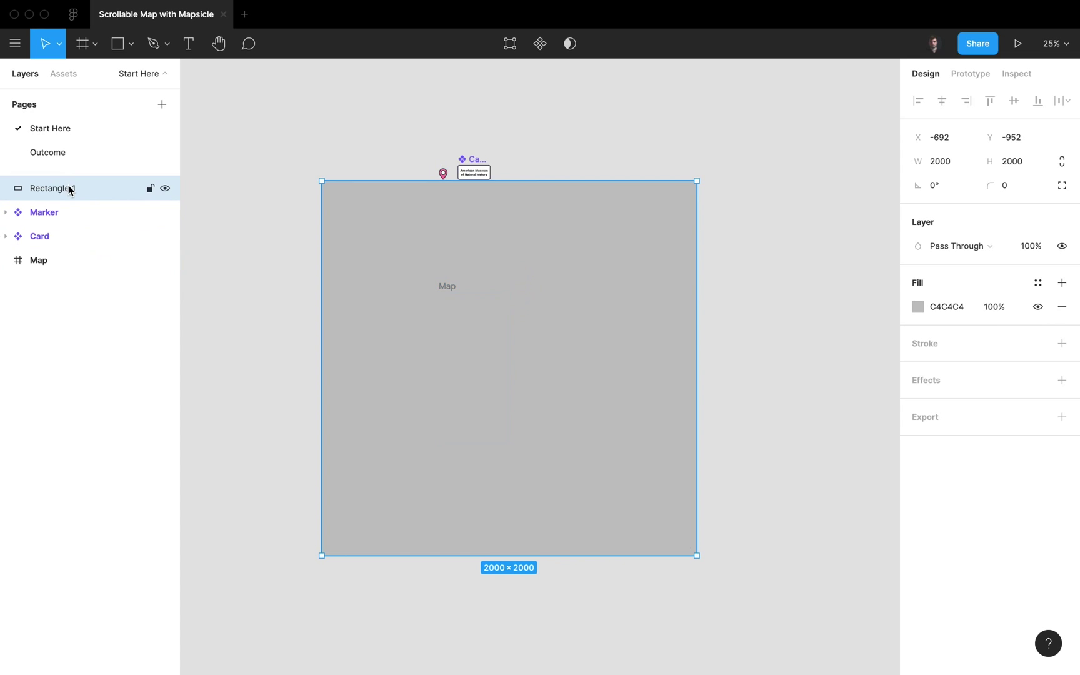
{"action": "left_click_drag", "start_coordinate": [68, 185], "coordinate": [72, 245]}
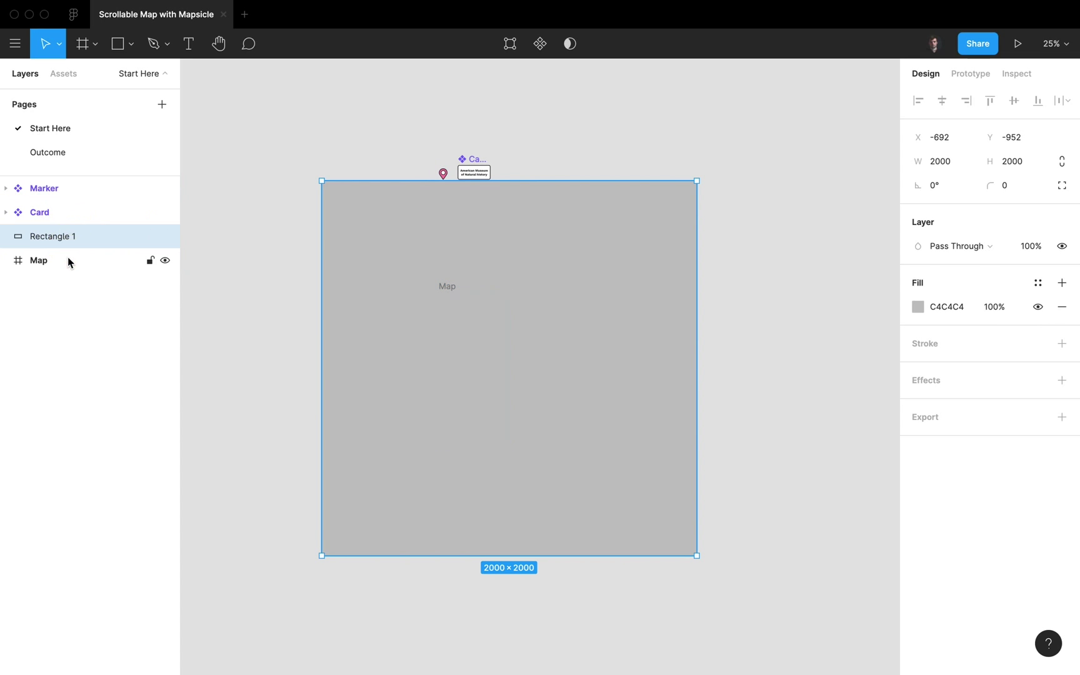
{"action": "left_click", "coordinate": [68, 261], "text": "shift"}
{"action": "left_click", "coordinate": [942, 101]}
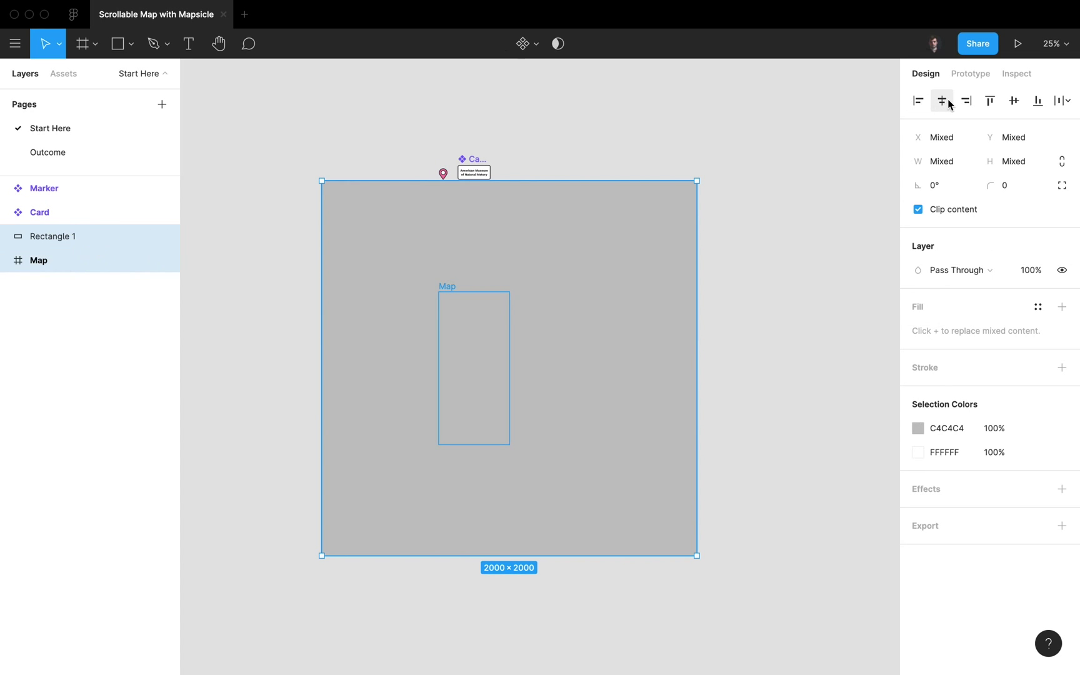
{"action": "left_click", "coordinate": [1013, 101]}
{"action": "left_click", "coordinate": [433, 277]}
Step: Launch the Mapsicle plugin on the rectangle and choose Manhattan, New York City
{"action": "right_click", "coordinate": [547, 261]}
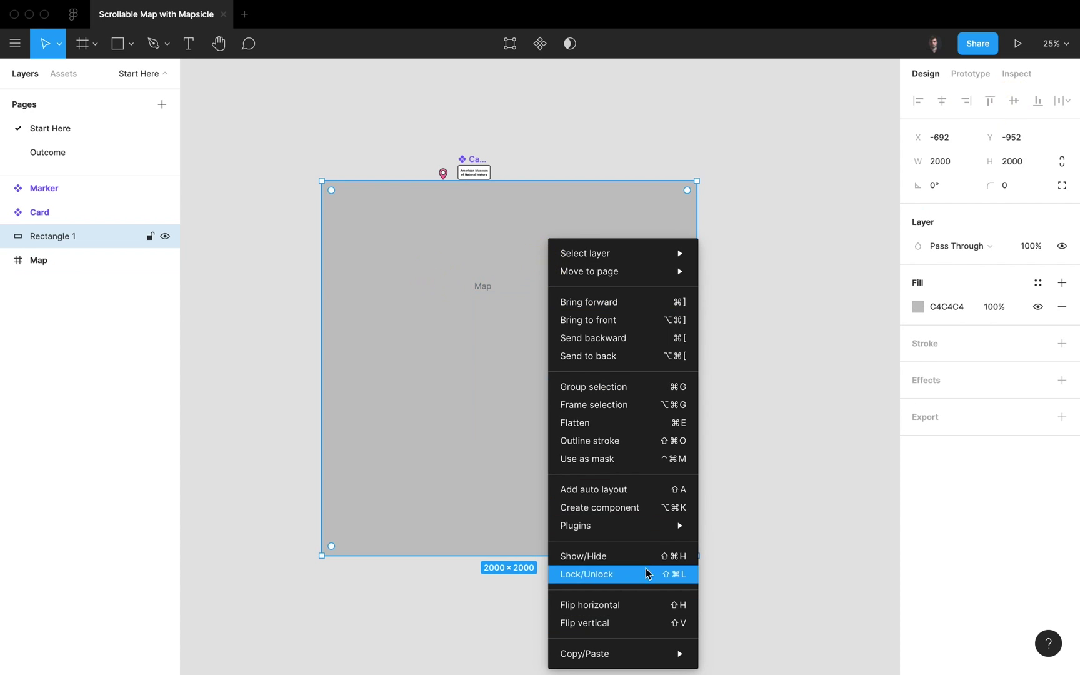
{"action": "mouse_move", "coordinate": [648, 533]}
{"action": "mouse_move", "coordinate": [779, 379]}
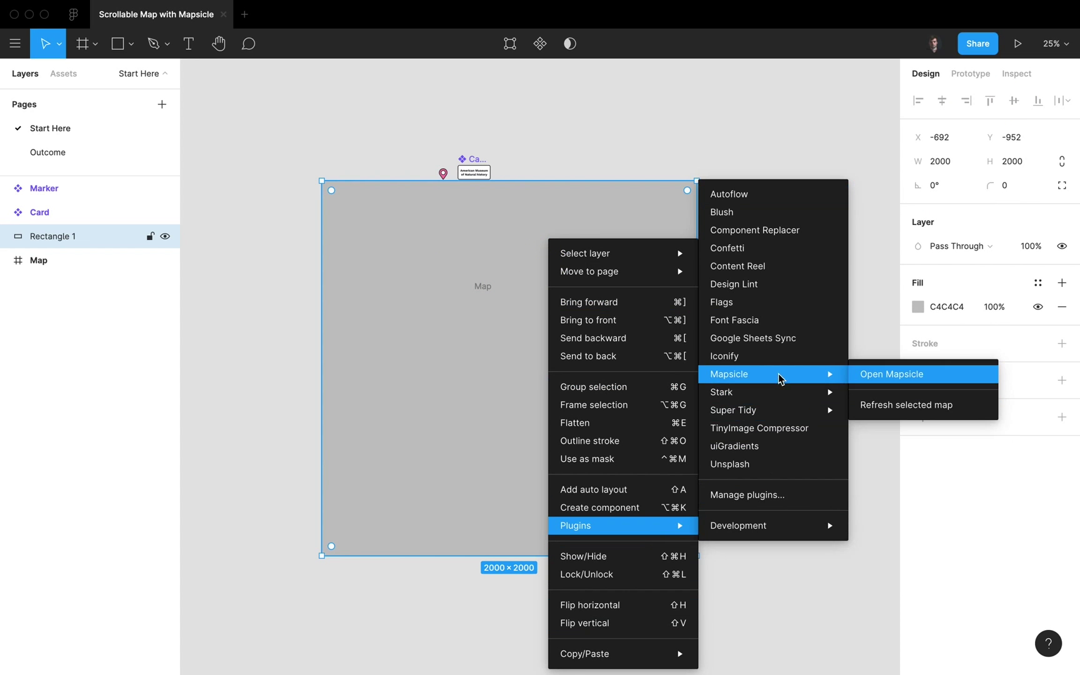
{"action": "left_click", "coordinate": [895, 376]}
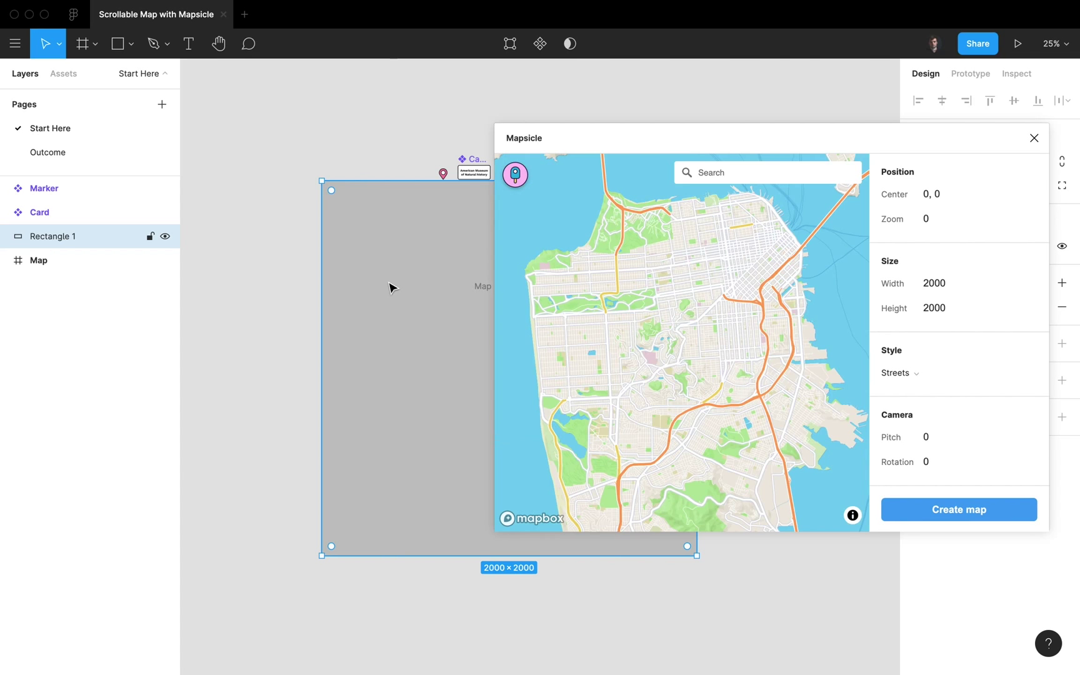
{"action": "scroll", "coordinate": [389, 288], "scroll_direction": "right", "scroll_amount": 3}
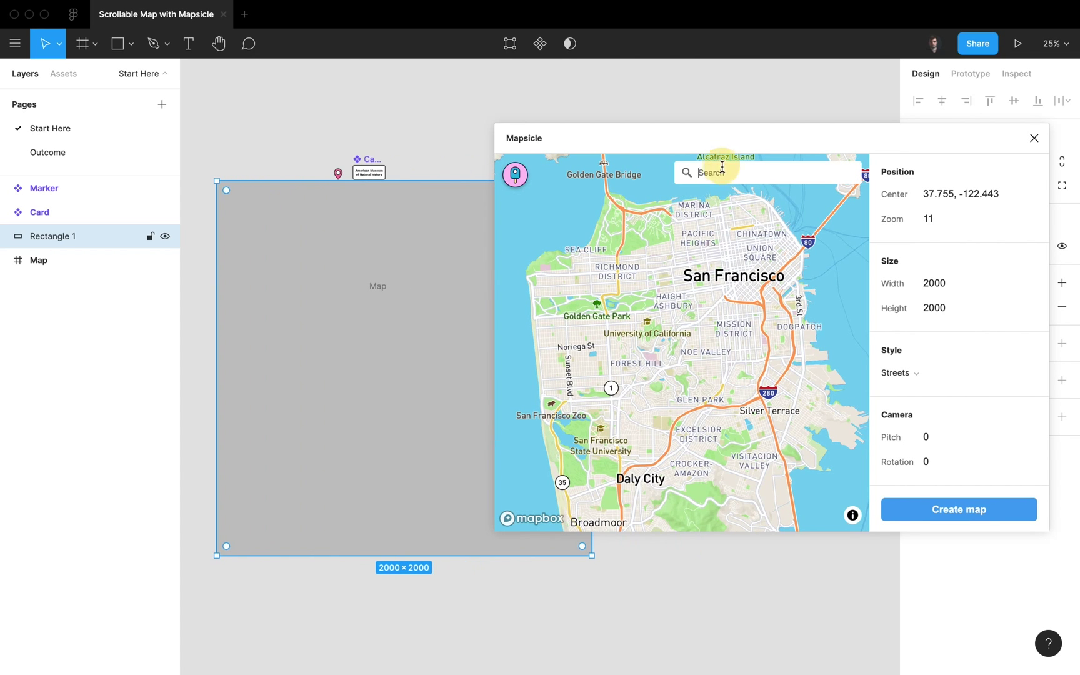
{"action": "type", "text": "nhattan"}
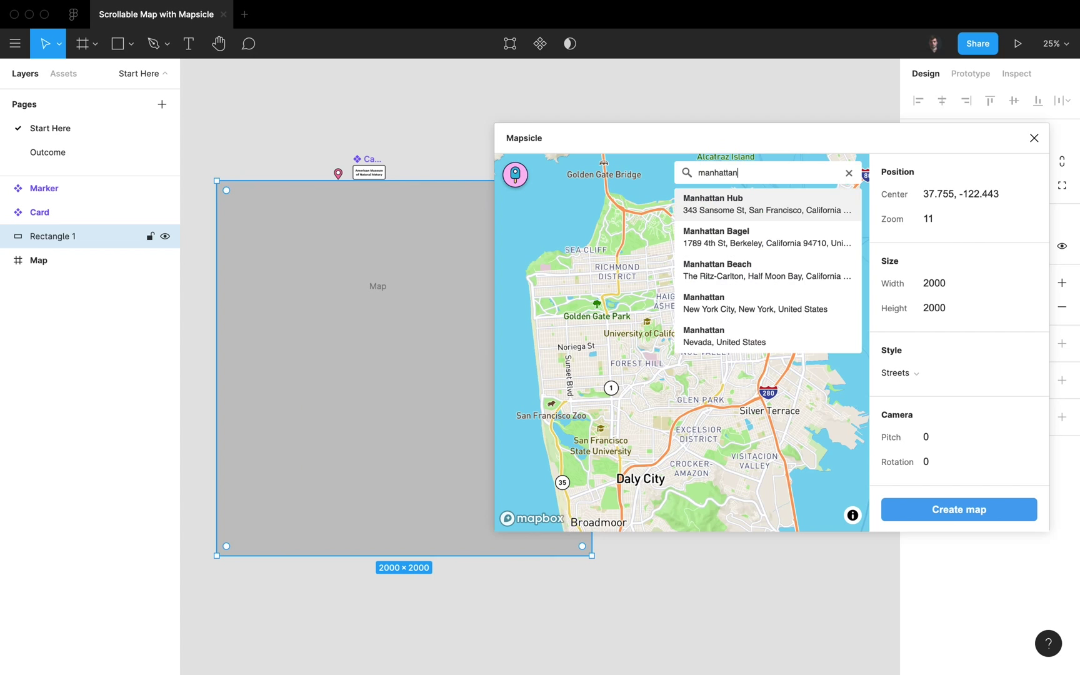
{"action": "left_click", "coordinate": [734, 307]}
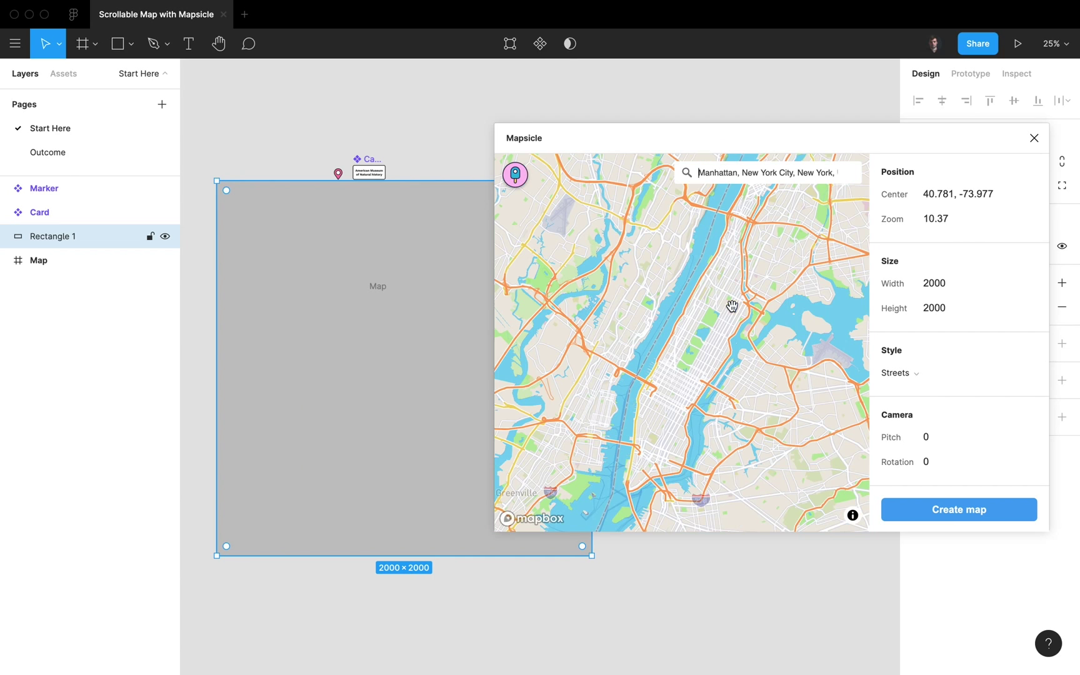
Step: Set the map zoom to 14 and create the map in the rectangle
{"action": "left_click_drag", "start_coordinate": [981, 219], "coordinate": [912, 221]}
{"action": "type", "text": "13"}
{"action": "key", "text": "Return"}
{"action": "type", "text": "14"}
{"action": "key", "text": "Return"}
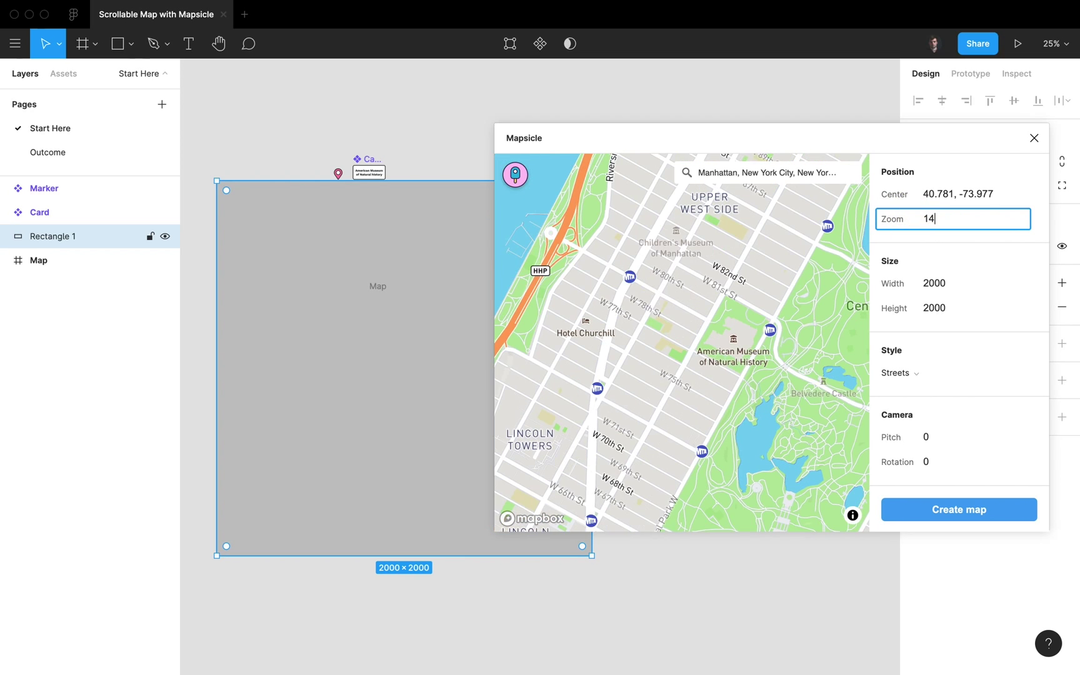
{"action": "left_click", "coordinate": [775, 307]}
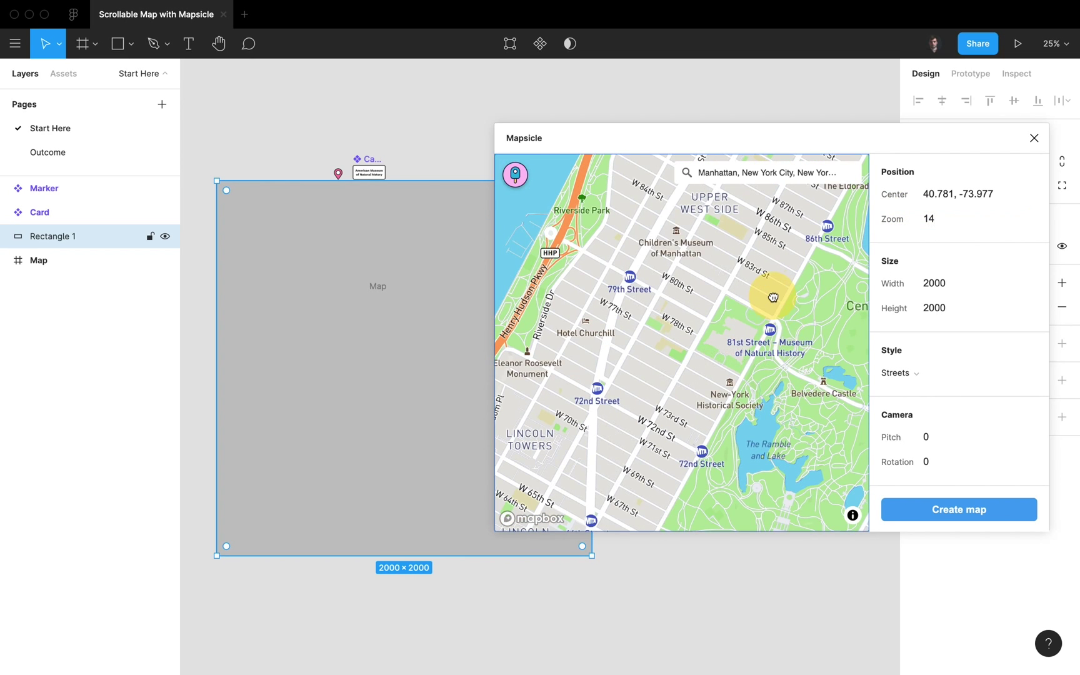
{"action": "left_click", "coordinate": [903, 226]}
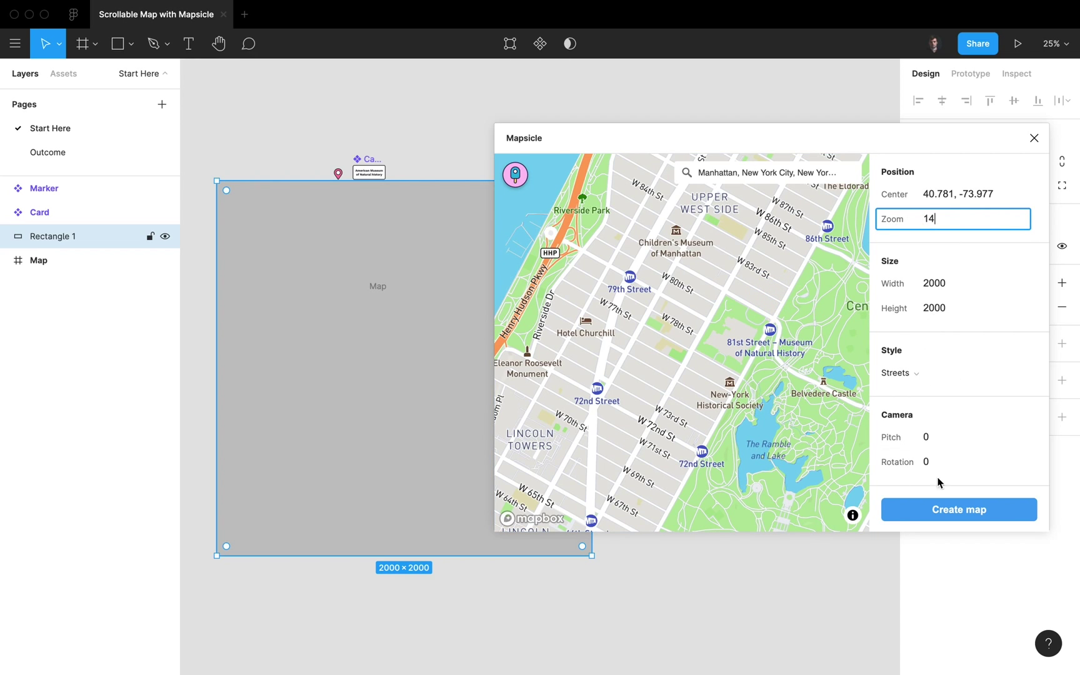
{"action": "left_click", "coordinate": [950, 517]}
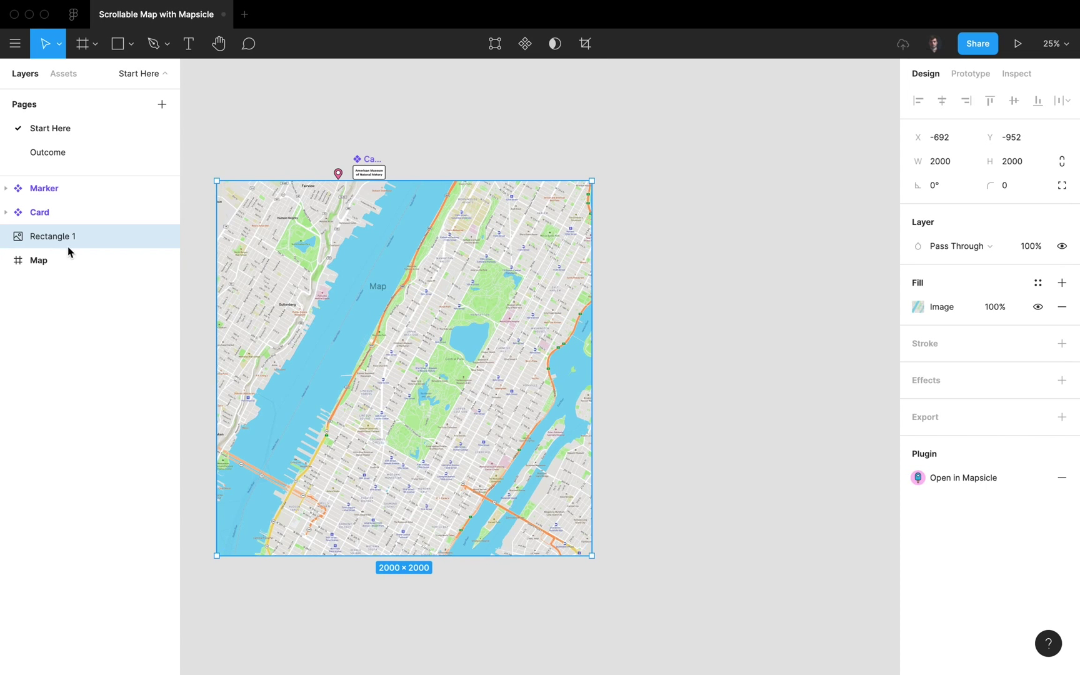
Step: Nest Rectangle 1 inside the Map frame, keep Clip content on, and zoom to the frame
{"action": "left_click_drag", "start_coordinate": [67, 238], "coordinate": [70, 262]}
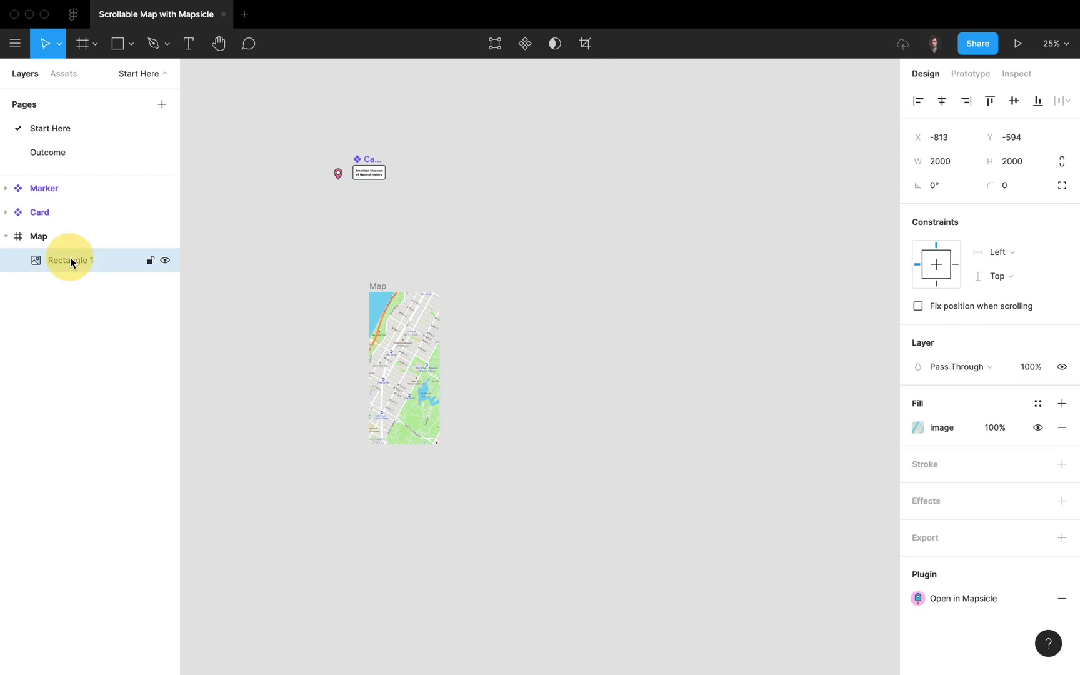
{"action": "left_click", "coordinate": [65, 236]}
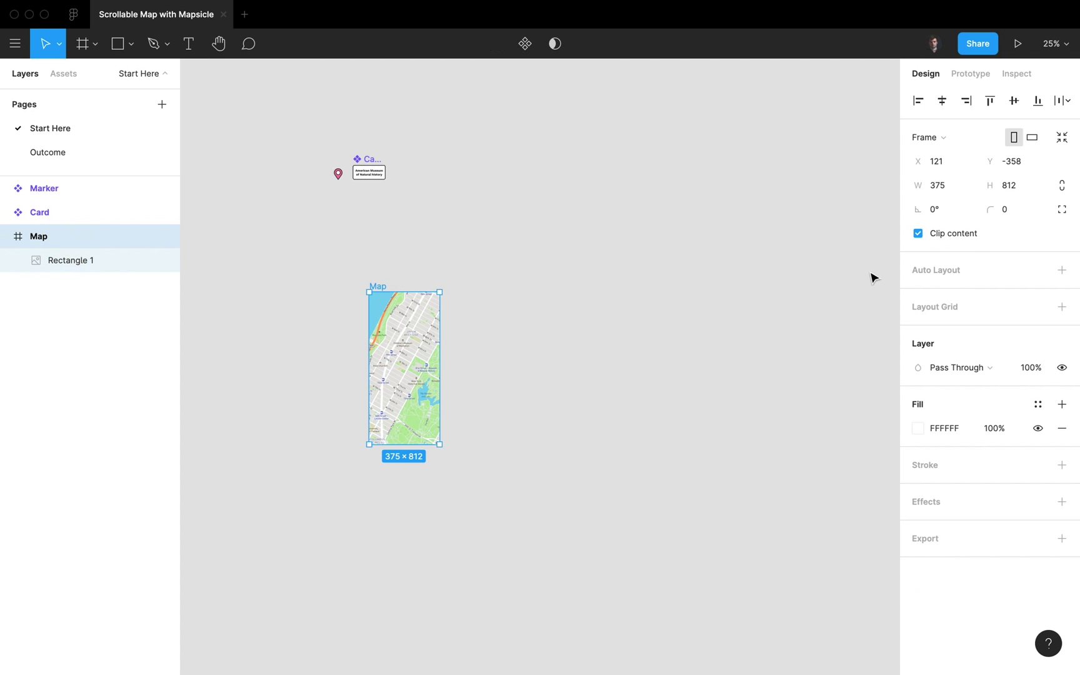
{"action": "left_click", "coordinate": [916, 234]}
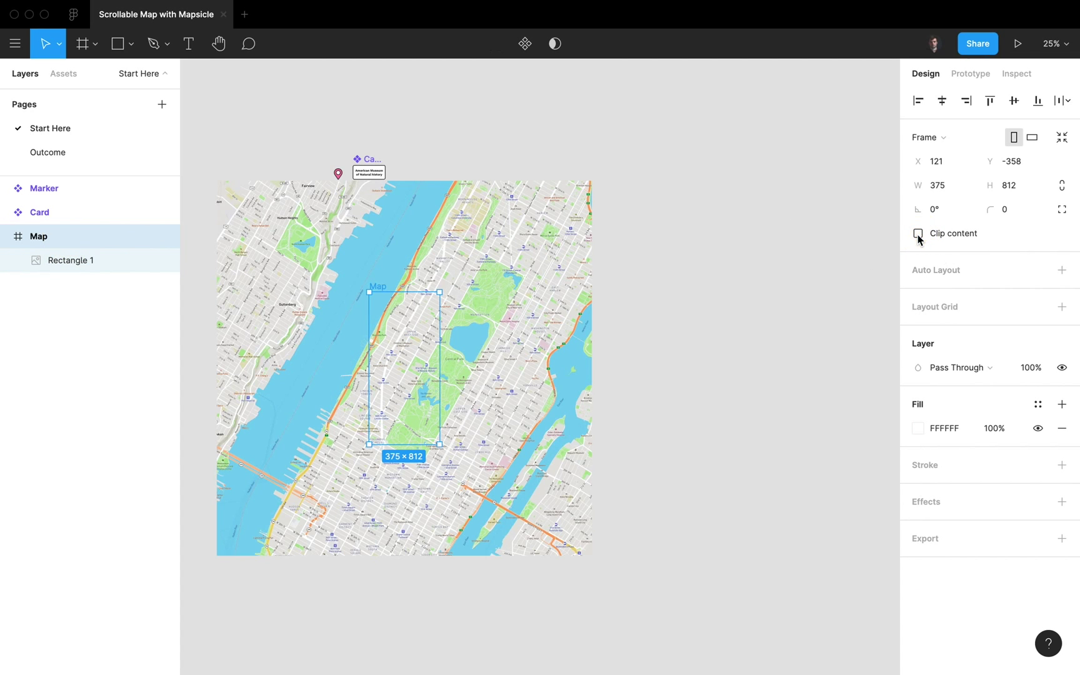
{"action": "left_click", "coordinate": [918, 236]}
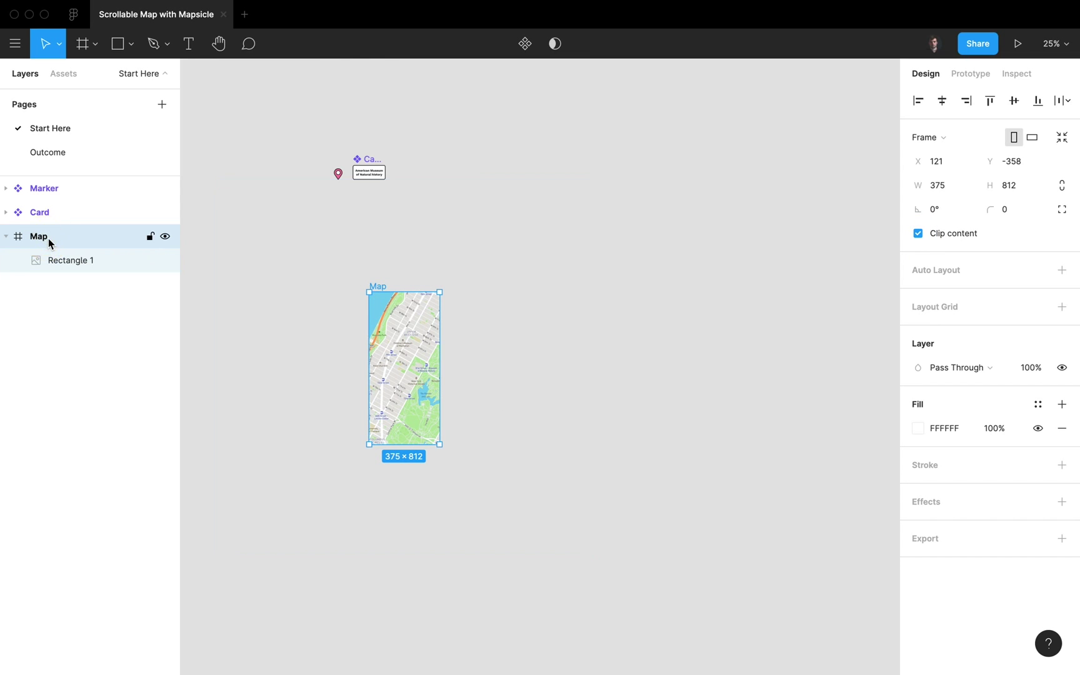
{"action": "key", "text": "shift+2"}
{"action": "left_click", "coordinate": [737, 345]}
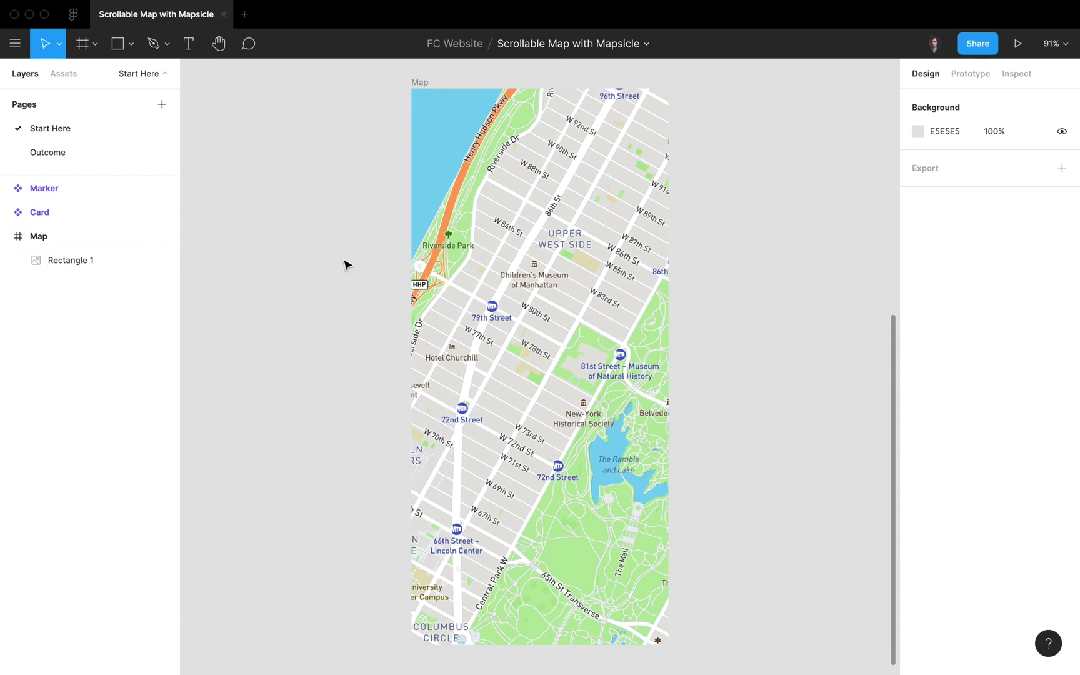
Step: Place two Marker instances near 81st Street and bottom-right, then nudge the Map frame right
{"action": "left_click", "coordinate": [64, 73]}
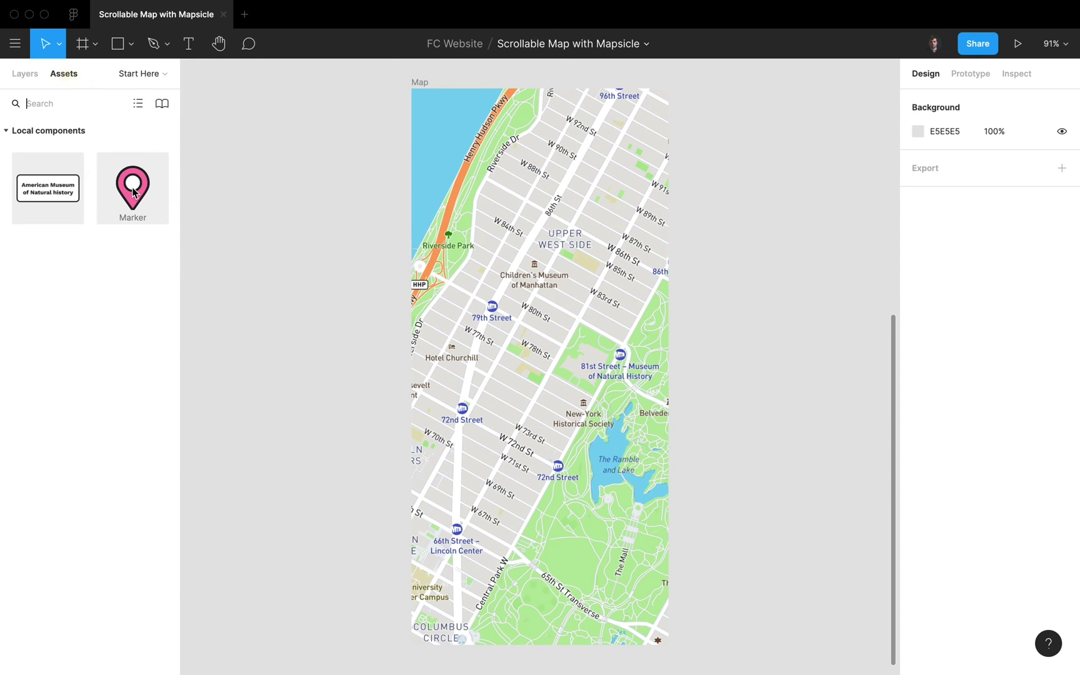
{"action": "mouse_move", "coordinate": [140, 189]}
{"action": "left_mouse_down"}
{"action": "mouse_move", "coordinate": [448, 306]}
{"action": "mouse_move", "coordinate": [595, 341]}
{"action": "left_mouse_up"}
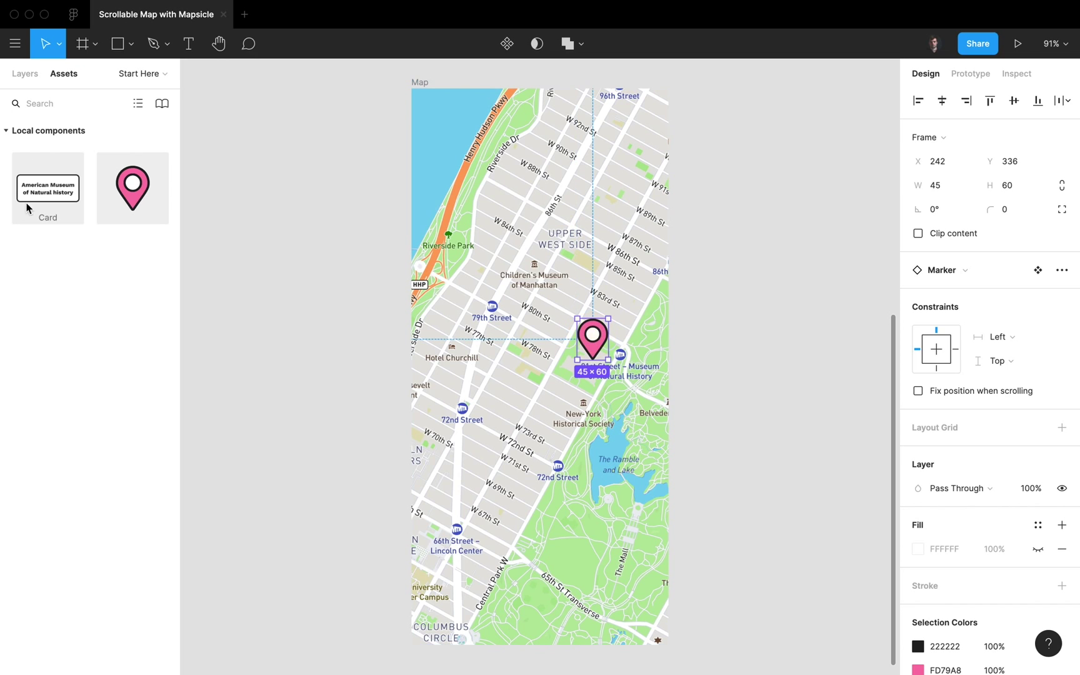
{"action": "mouse_move", "coordinate": [132, 195]}
{"action": "left_mouse_down"}
{"action": "mouse_move", "coordinate": [531, 512]}
{"action": "mouse_move", "coordinate": [672, 669]}
{"action": "mouse_move", "coordinate": [631, 619]}
{"action": "left_mouse_up"}
{"action": "left_click", "coordinate": [782, 504]}
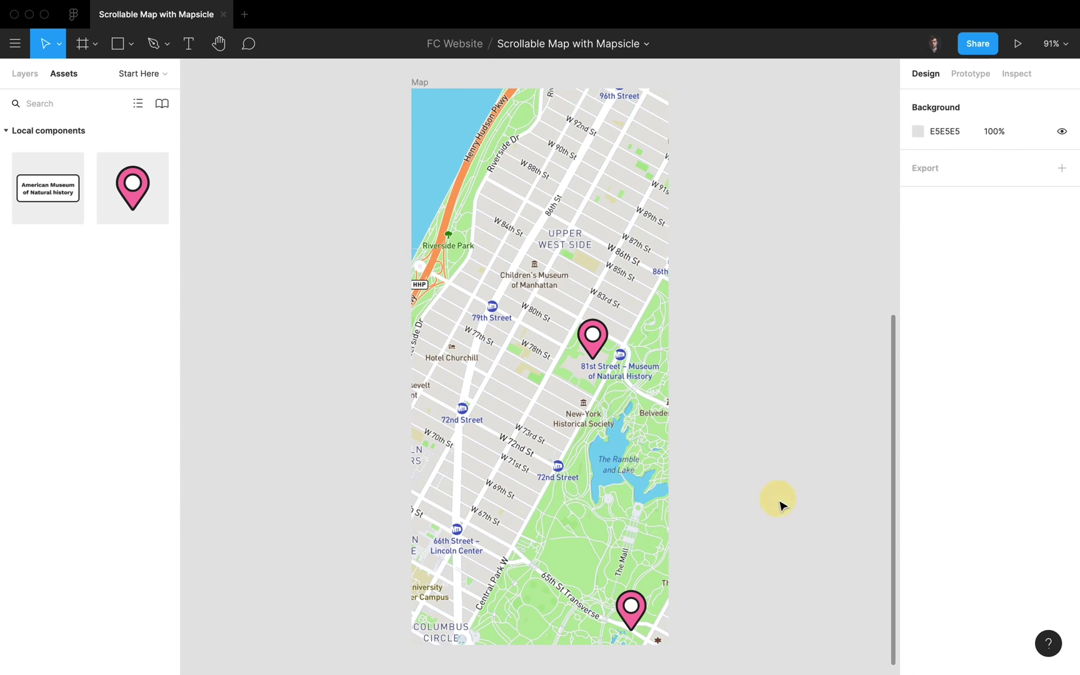
{"action": "left_click", "coordinate": [27, 75]}
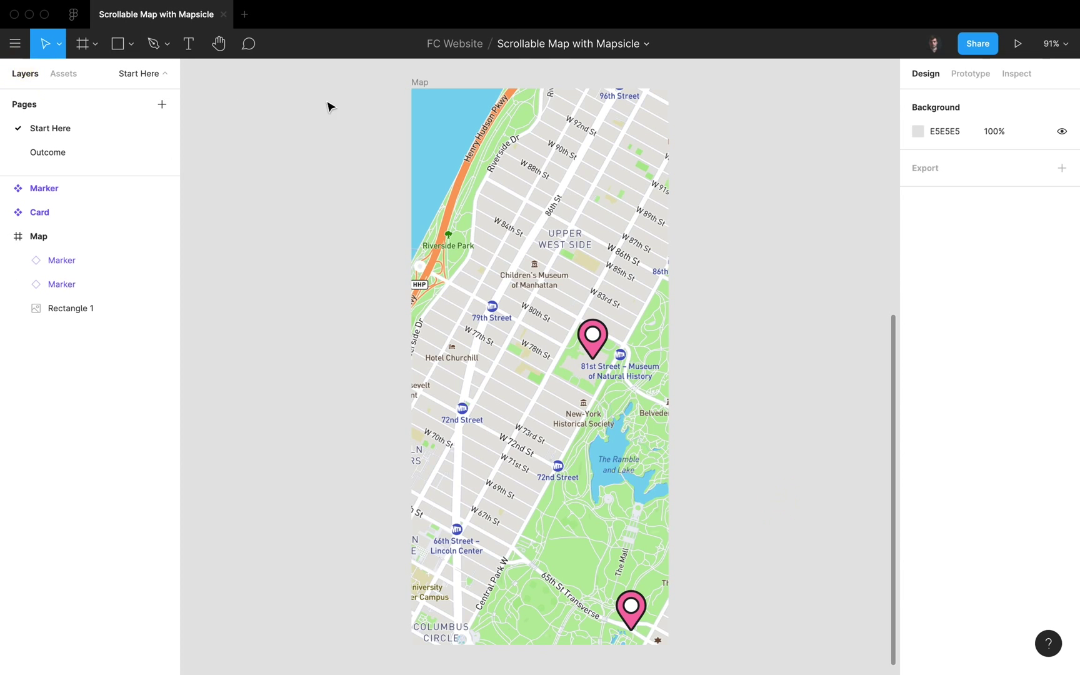
{"action": "left_click_drag", "start_coordinate": [429, 87], "coordinate": [435, 88]}
Step: Present the prototype and test panning the map inside the phone
{"action": "left_click", "coordinate": [1021, 49]}
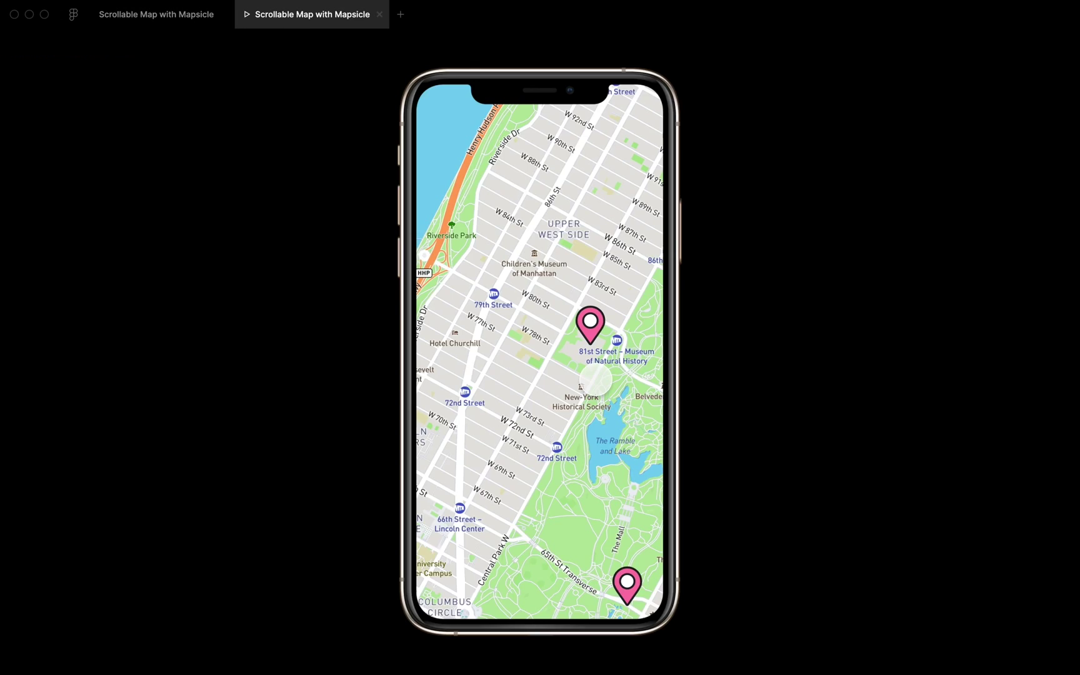
{"action": "scroll", "coordinate": [582, 400], "scroll_direction": "down", "scroll_amount": 3}
{"action": "scroll", "coordinate": [583, 400], "scroll_direction": "down", "scroll_amount": 5}
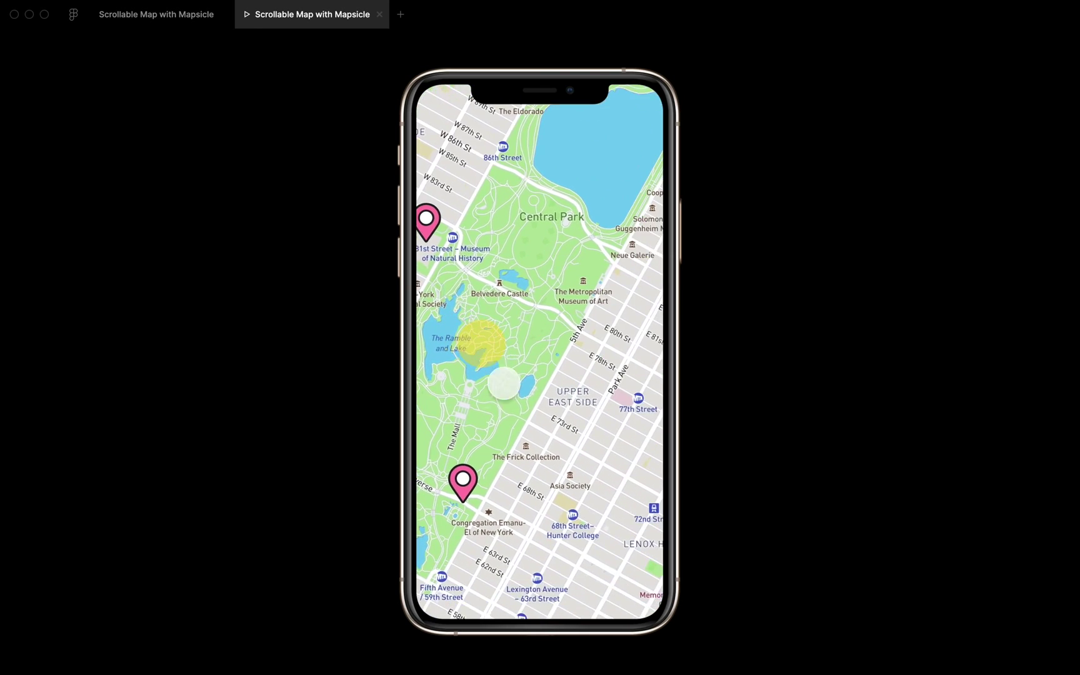
{"action": "scroll", "coordinate": [580, 375], "scroll_direction": "up", "scroll_amount": 6}
{"action": "left_click_drag", "start_coordinate": [581, 359], "coordinate": [490, 319]}
{"action": "left_click", "coordinate": [134, 15]}
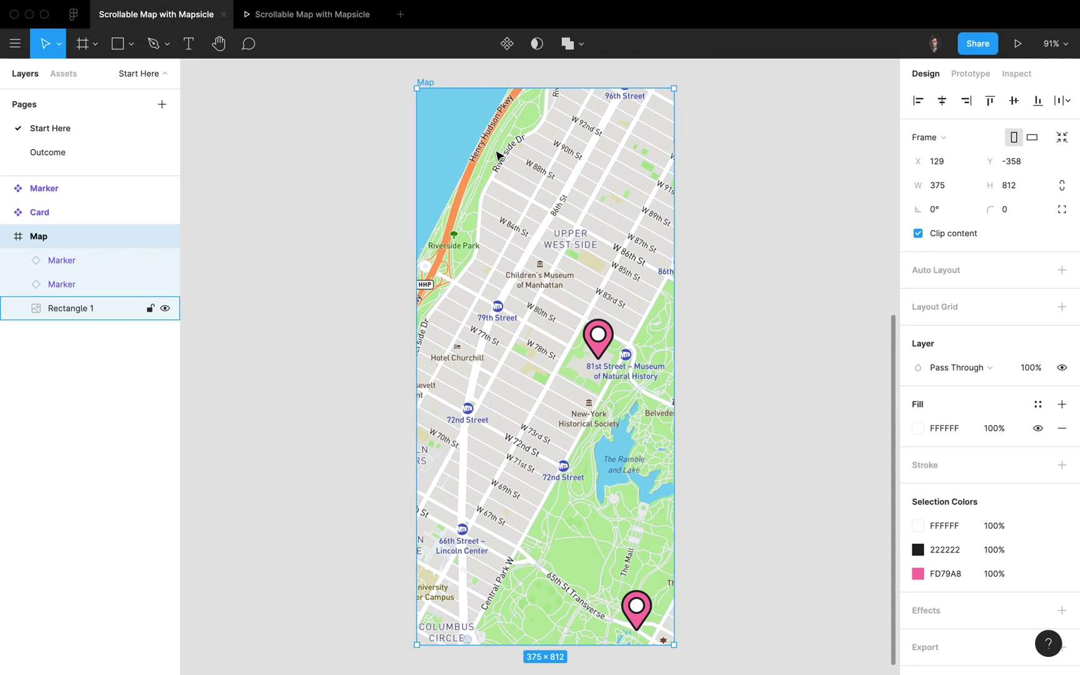
Step: Set the Map frame's overflow to No scrolling and check it in the preview
{"action": "left_click", "coordinate": [975, 76]}
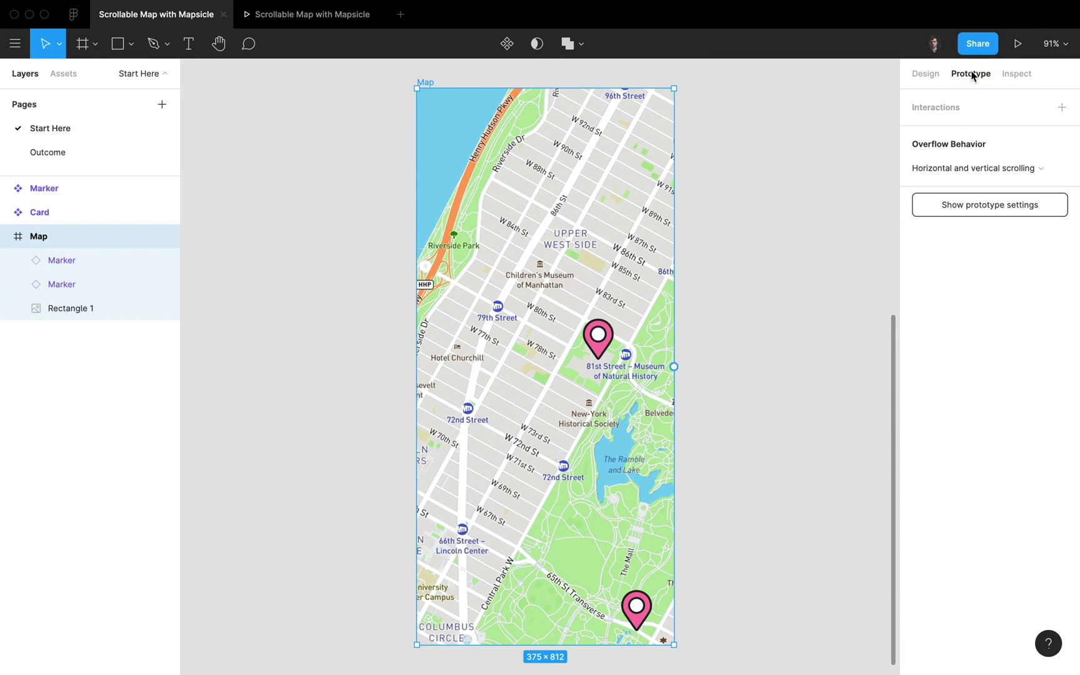
{"action": "left_click", "coordinate": [961, 168]}
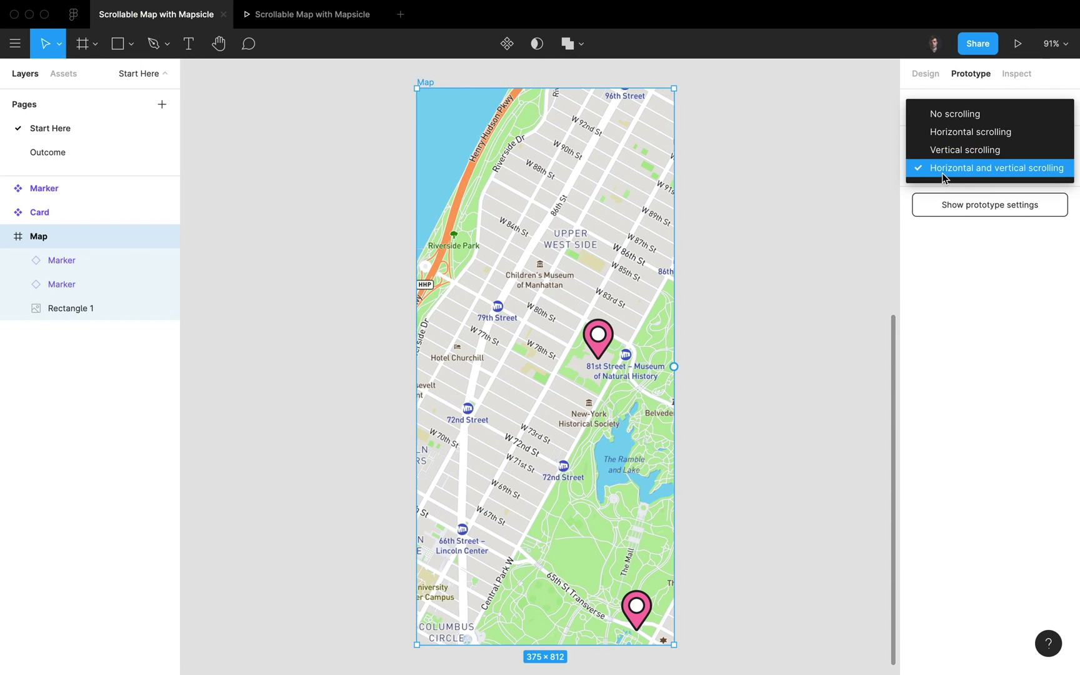
{"action": "left_click", "coordinate": [978, 116]}
{"action": "left_click", "coordinate": [296, 19]}
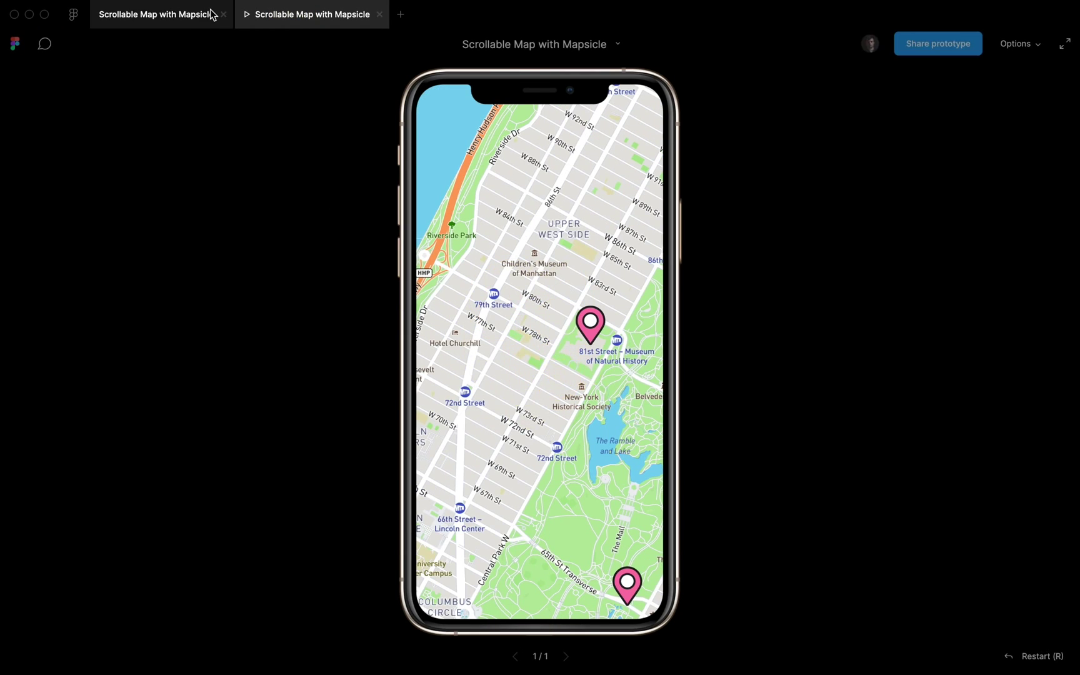
{"action": "left_click", "coordinate": [178, 15]}
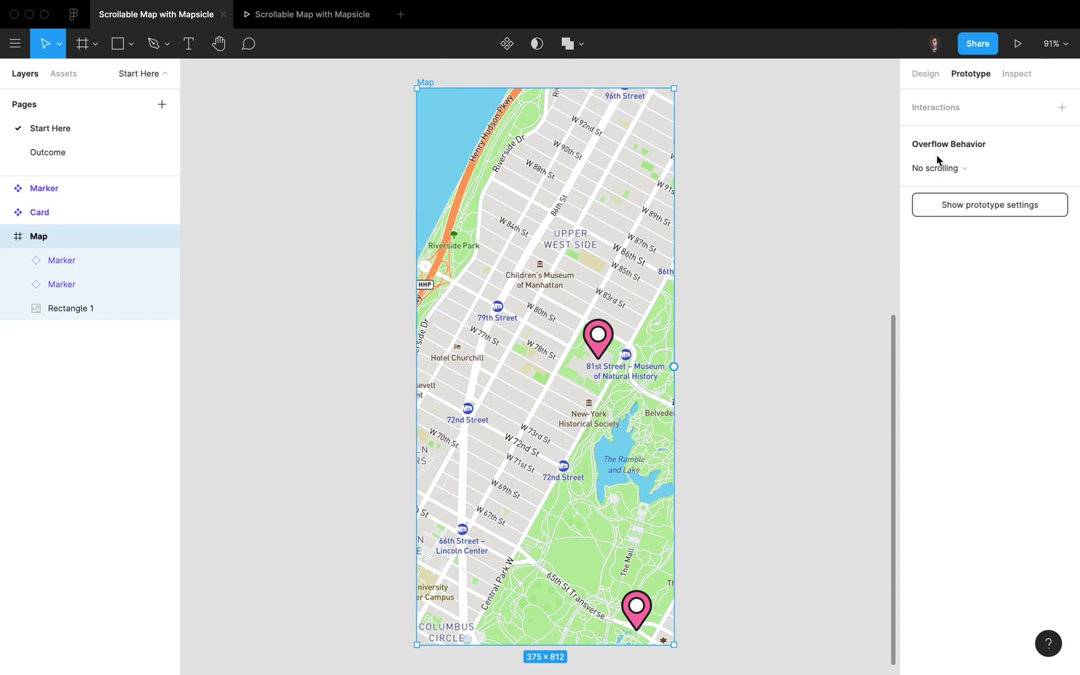
Step: Restore Horizontal and vertical scrolling, then retest panning and tapping the top marker
{"action": "left_click", "coordinate": [961, 169]}
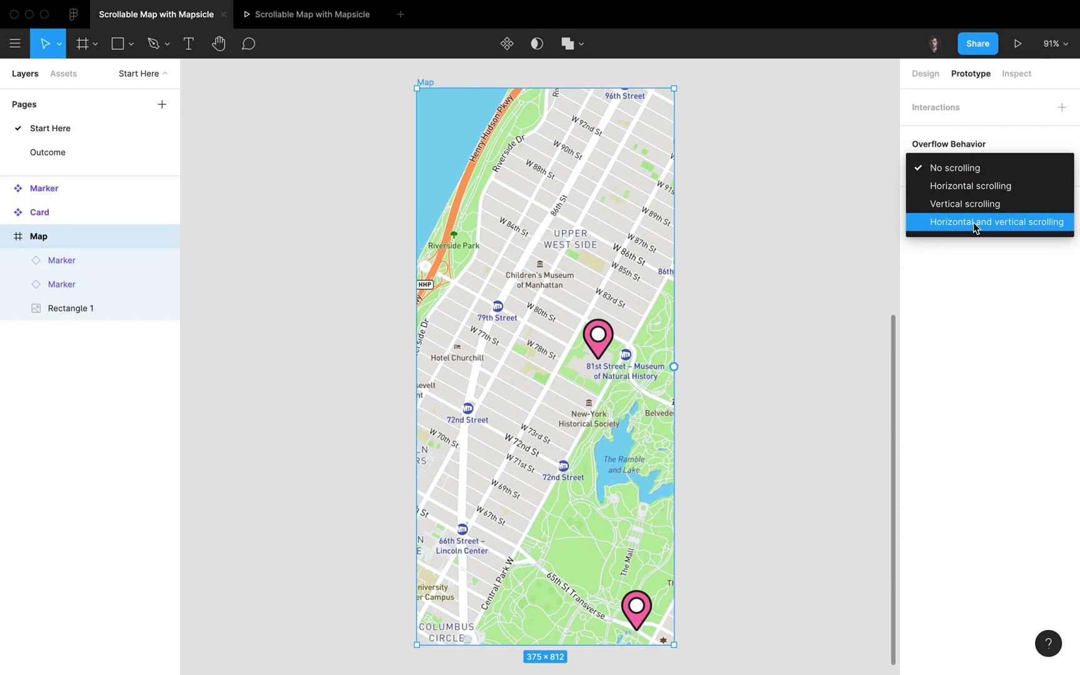
{"action": "left_click", "coordinate": [976, 222]}
{"action": "left_click", "coordinate": [273, 22]}
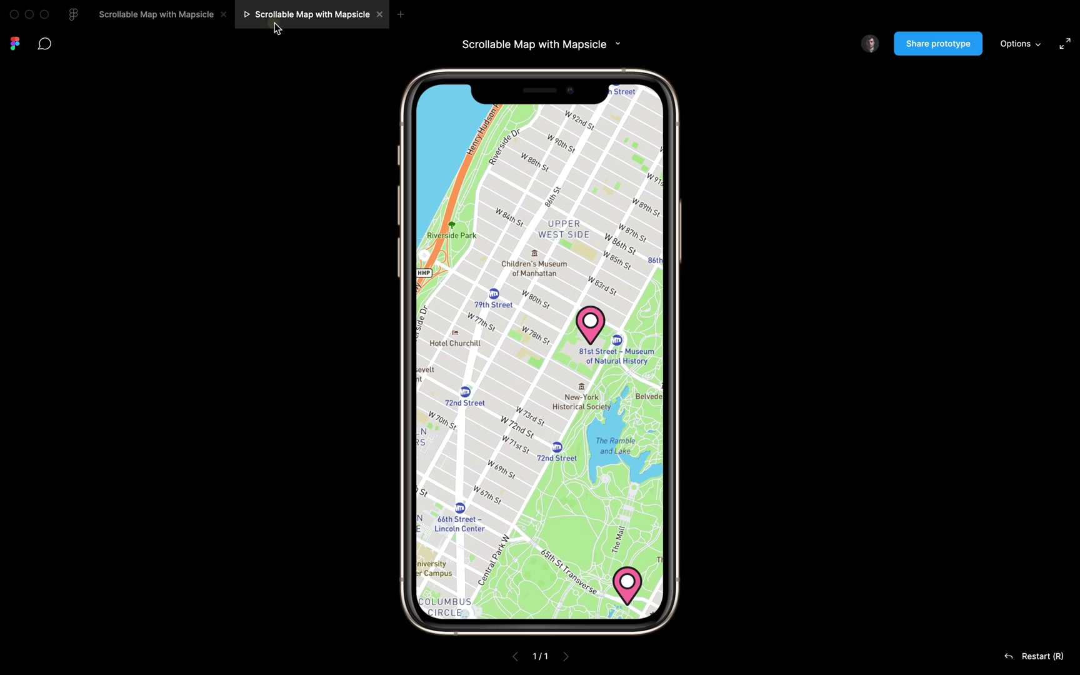
{"action": "mouse_move", "coordinate": [606, 365]}
{"action": "left_mouse_down"}
{"action": "mouse_move", "coordinate": [531, 184]}
{"action": "mouse_move", "coordinate": [484, 240]}
{"action": "mouse_move", "coordinate": [614, 366]}
{"action": "left_mouse_up"}
{"action": "left_click", "coordinate": [572, 331]}
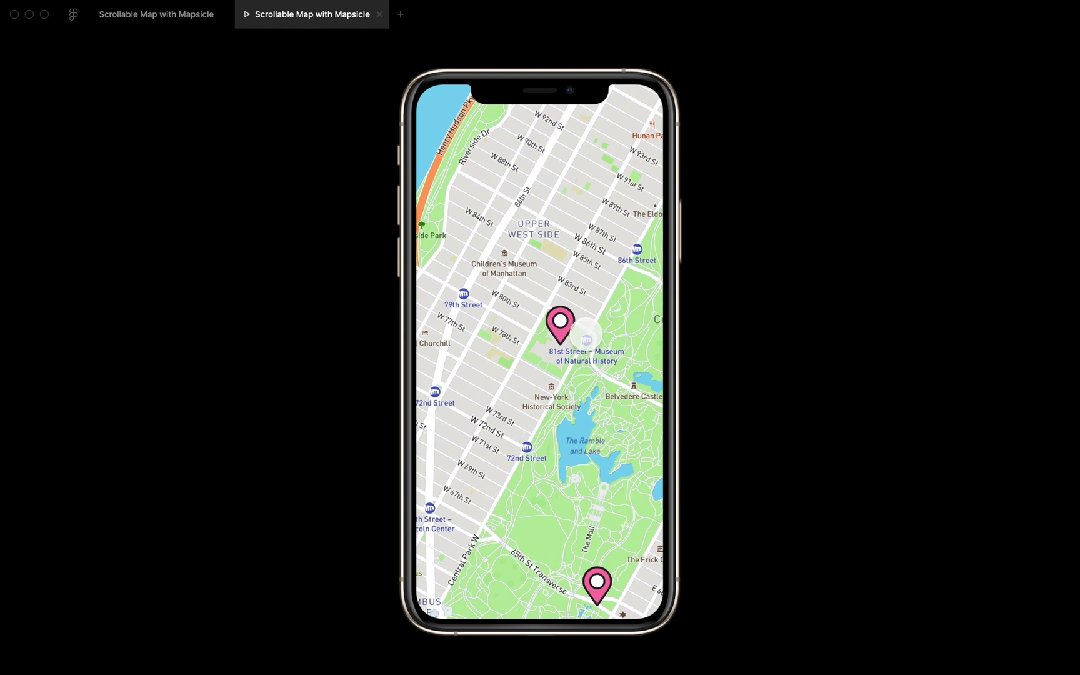
{"action": "left_click", "coordinate": [168, 17]}
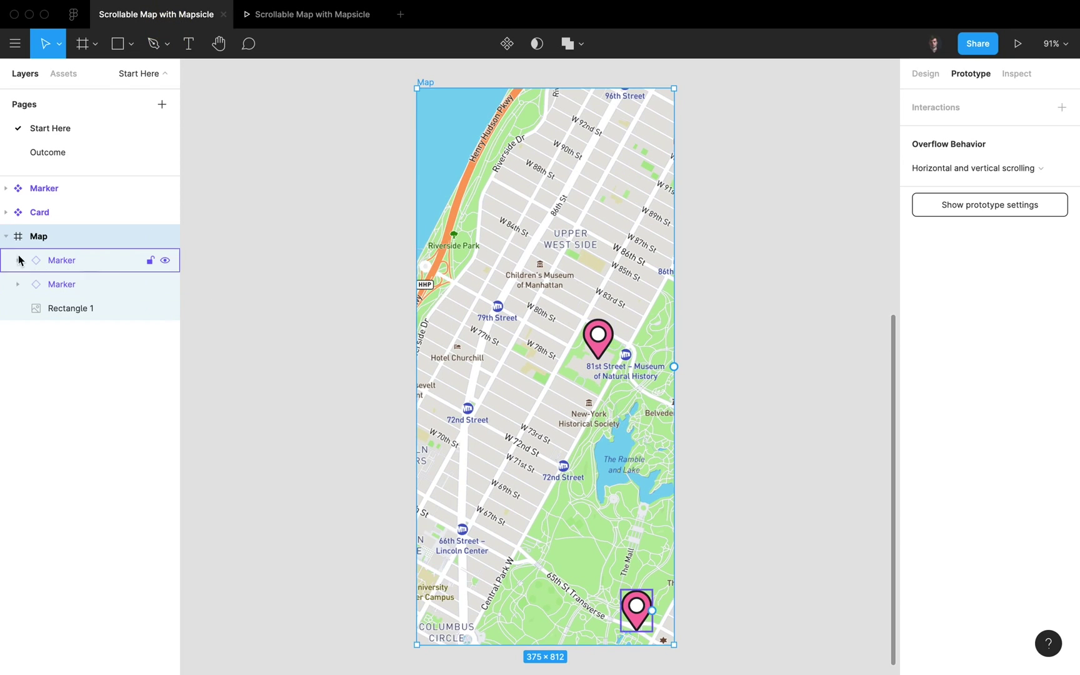
Step: Duplicate the top marker and move the copy slightly upward
{"action": "left_click", "coordinate": [87, 289]}
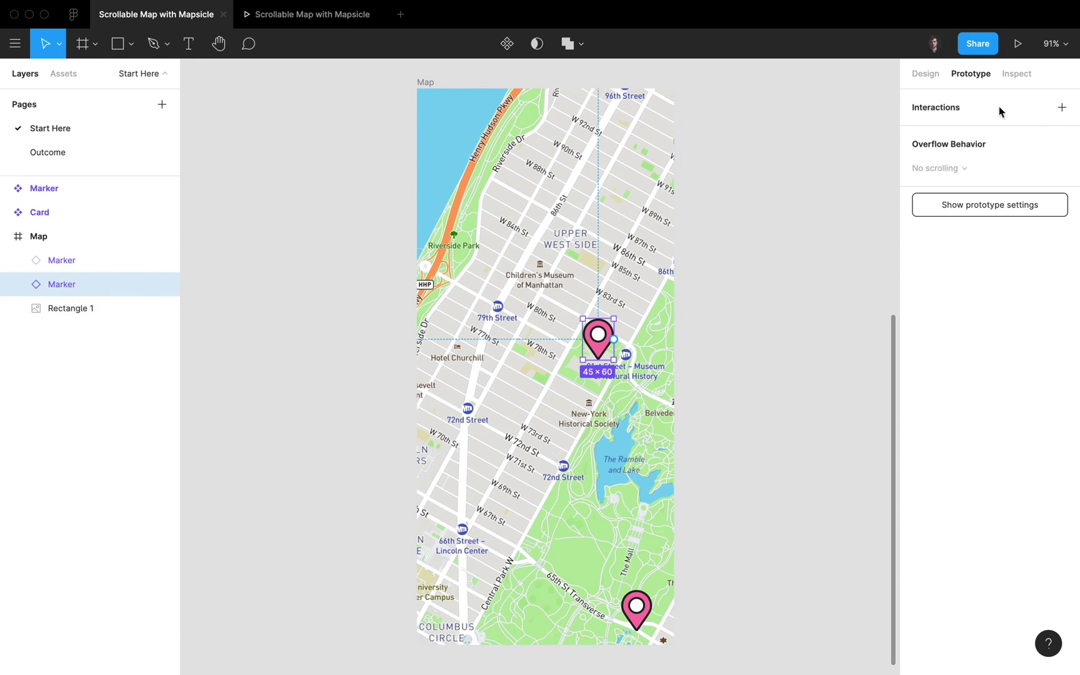
{"action": "left_click", "coordinate": [924, 75]}
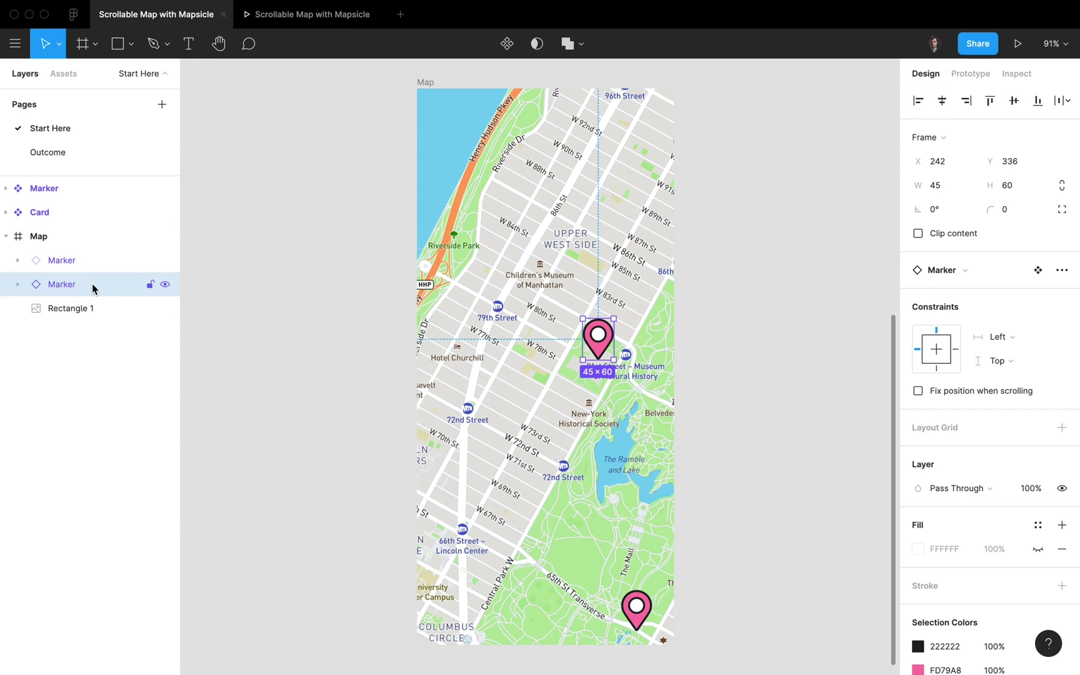
{"action": "key", "text": "ctrl+d"}
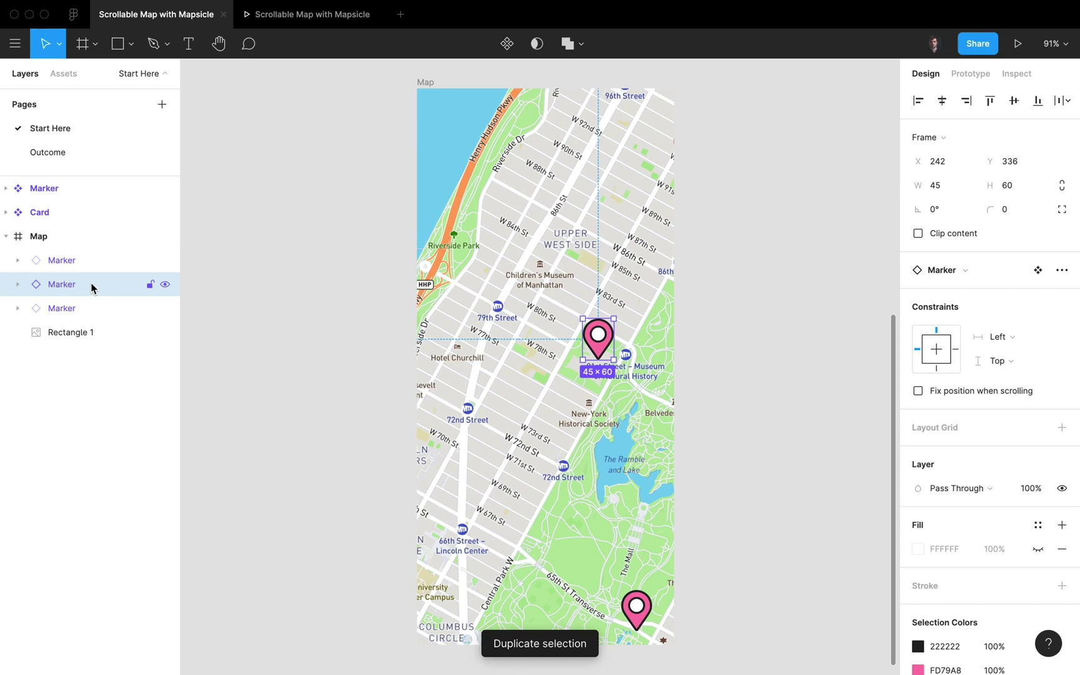
{"action": "left_click_drag", "start_coordinate": [598, 336], "coordinate": [599, 302]}
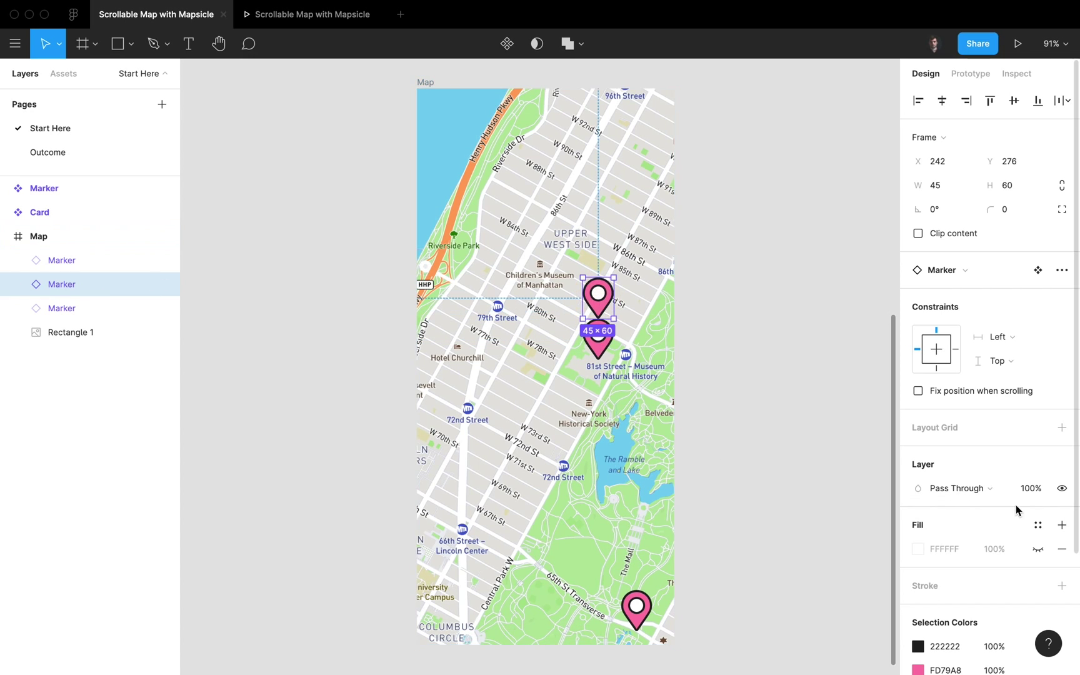
Step: Set the copy to 0% opacity, lock it, and rename it 'Marker Invisible'
{"action": "left_click", "coordinate": [1031, 494]}
{"action": "type", "text": "0"}
{"action": "key", "text": "Return"}
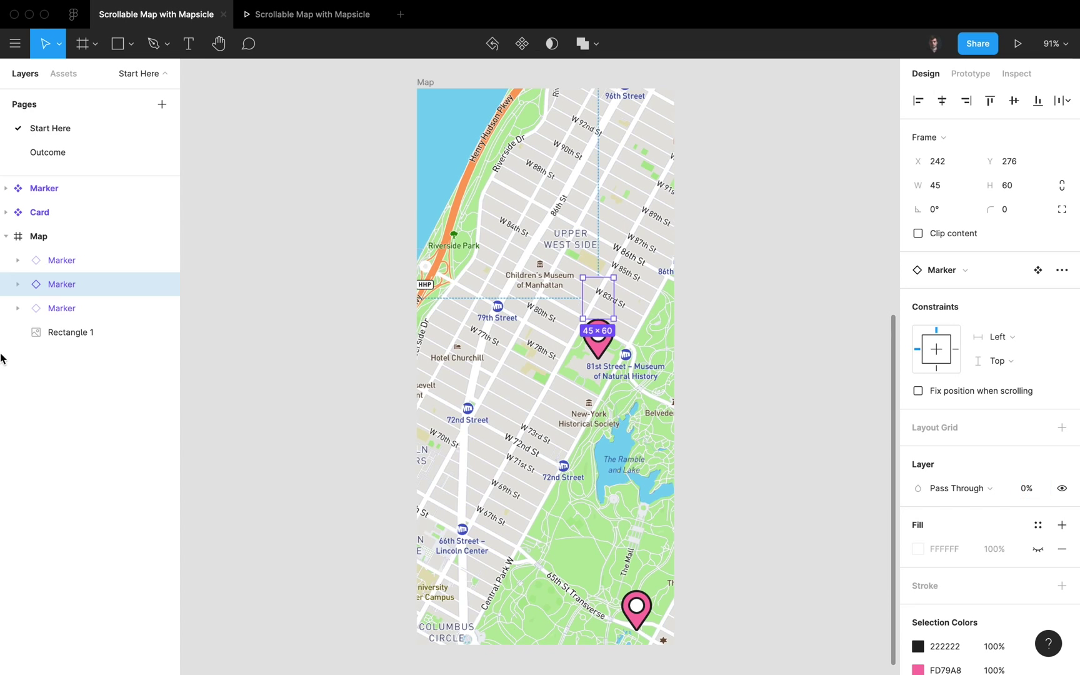
{"action": "left_click", "coordinate": [151, 285]}
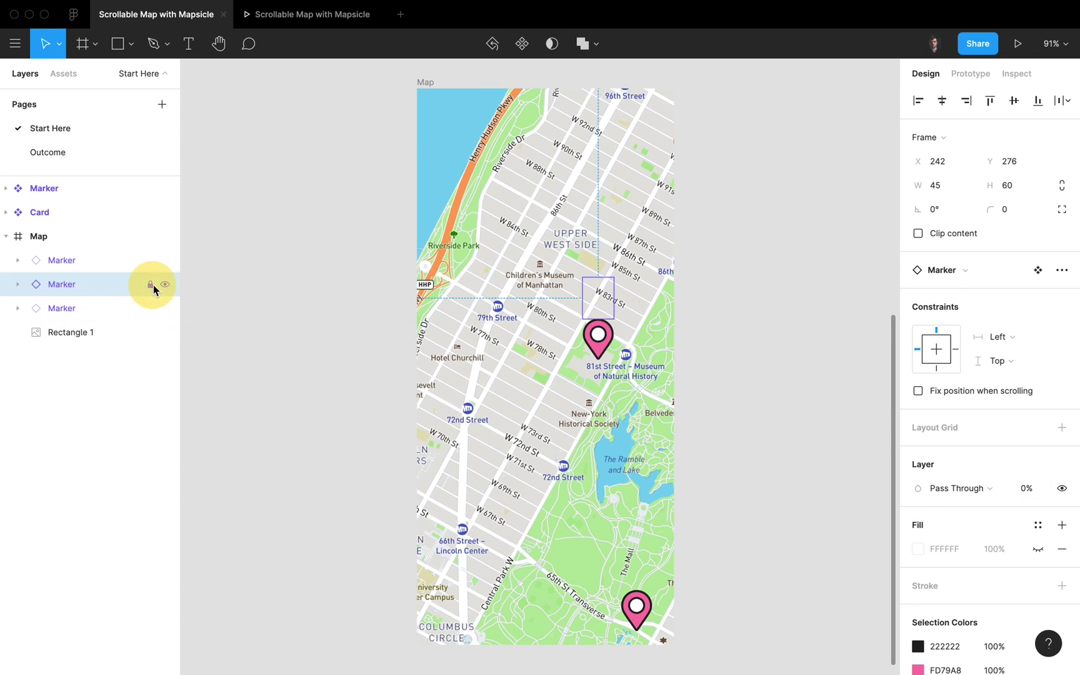
{"action": "double_click", "coordinate": [100, 286]}
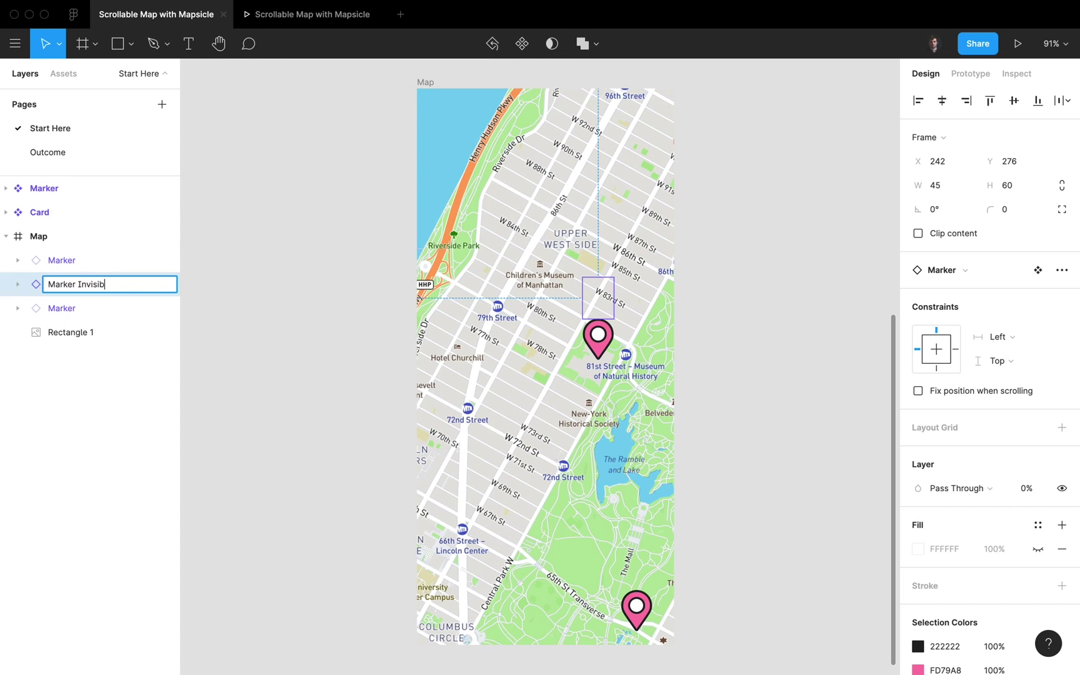
{"action": "type", "text": "Marker Invisible"}
{"action": "key", "text": "Return"}
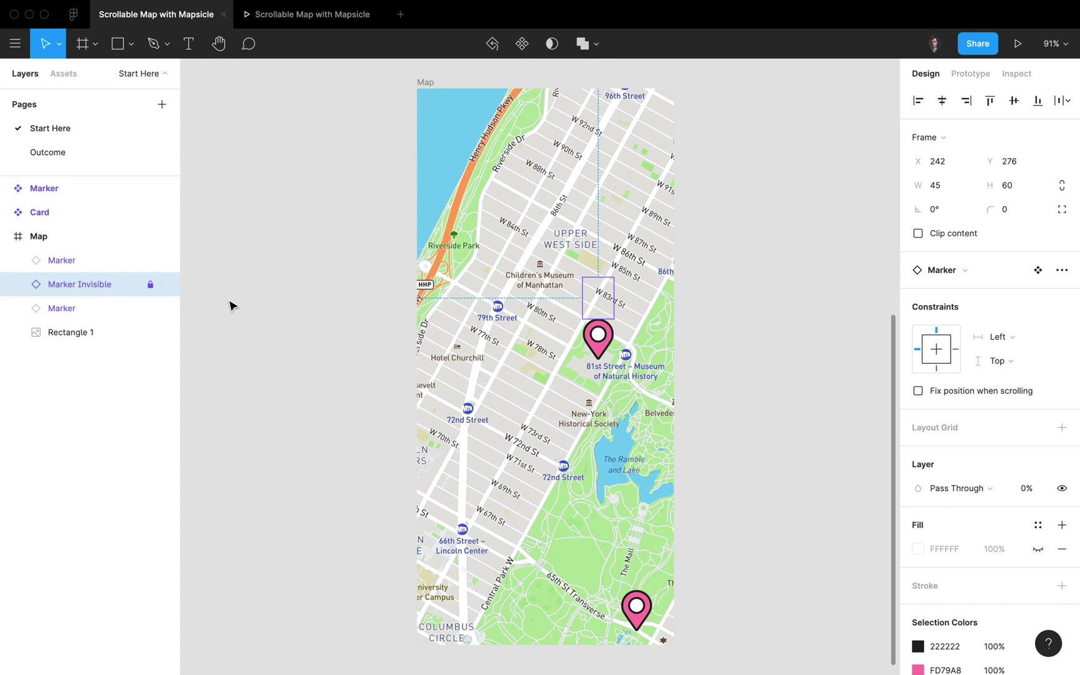
{"action": "left_click", "coordinate": [86, 316]}
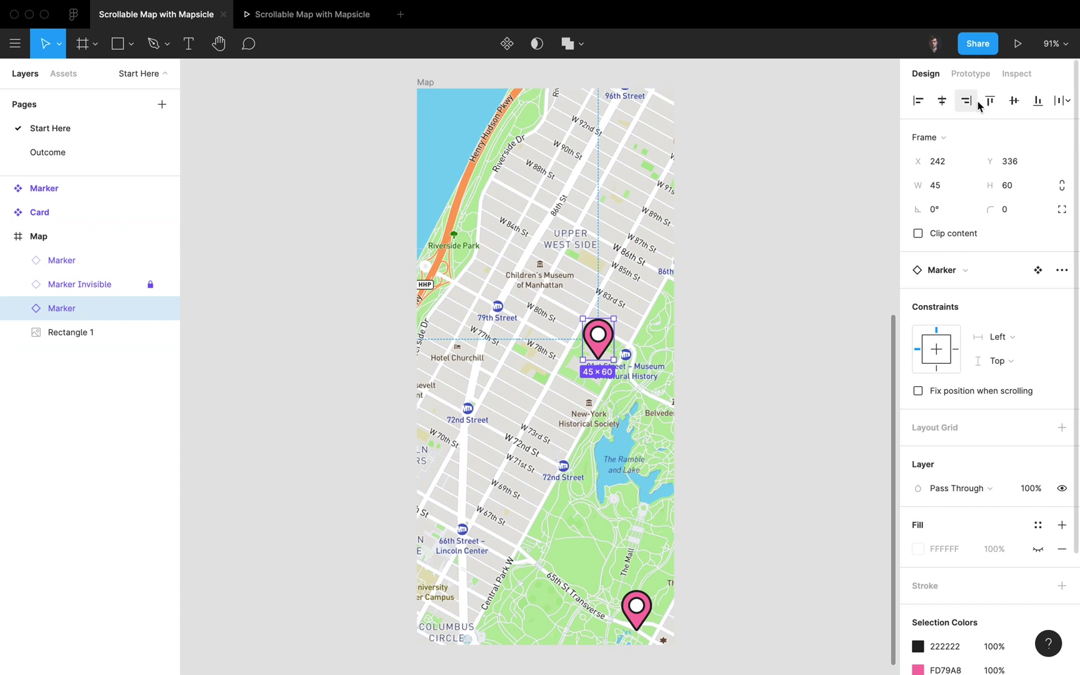
Step: Give the top marker an On tap scroll to Marker Invisible, animated Ease In And Out 300ms
{"action": "left_click", "coordinate": [971, 76]}
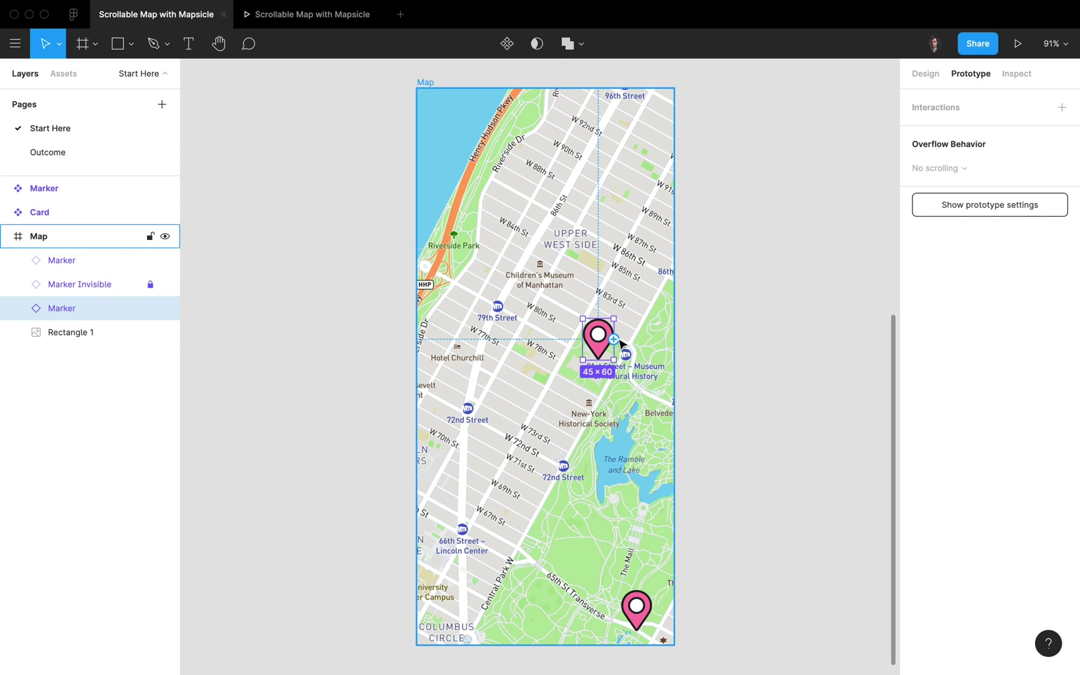
{"action": "left_click_drag", "start_coordinate": [619, 341], "coordinate": [615, 305]}
{"action": "left_click", "coordinate": [878, 192]}
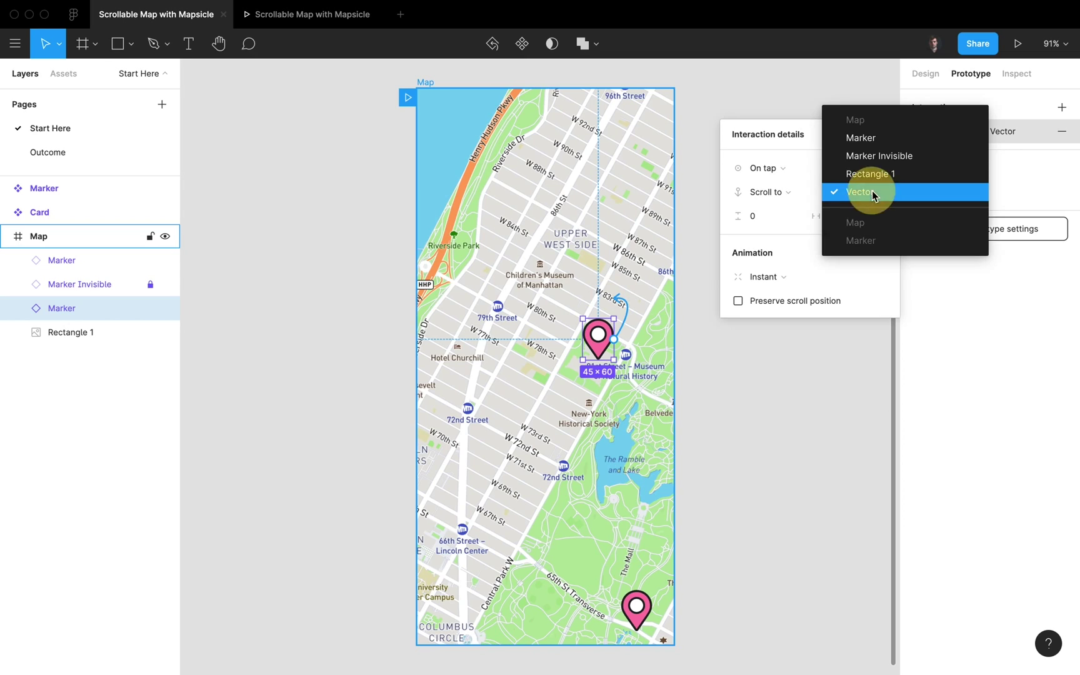
{"action": "left_click", "coordinate": [883, 156]}
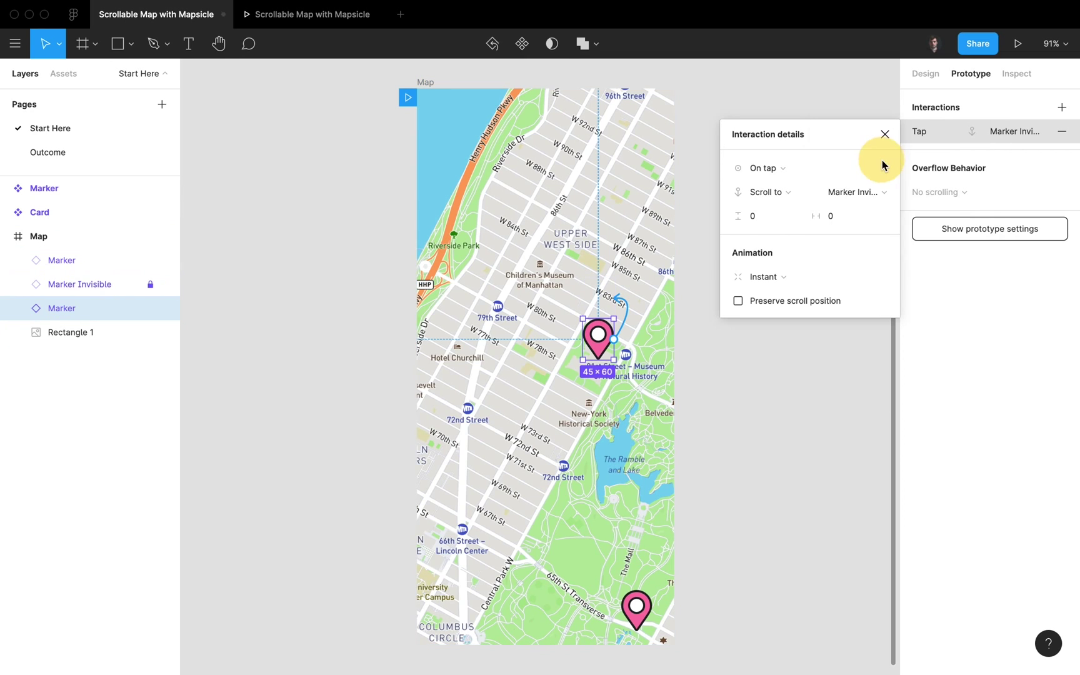
{"action": "left_click", "coordinate": [774, 275]}
{"action": "left_click", "coordinate": [777, 294]}
{"action": "left_click", "coordinate": [789, 302]}
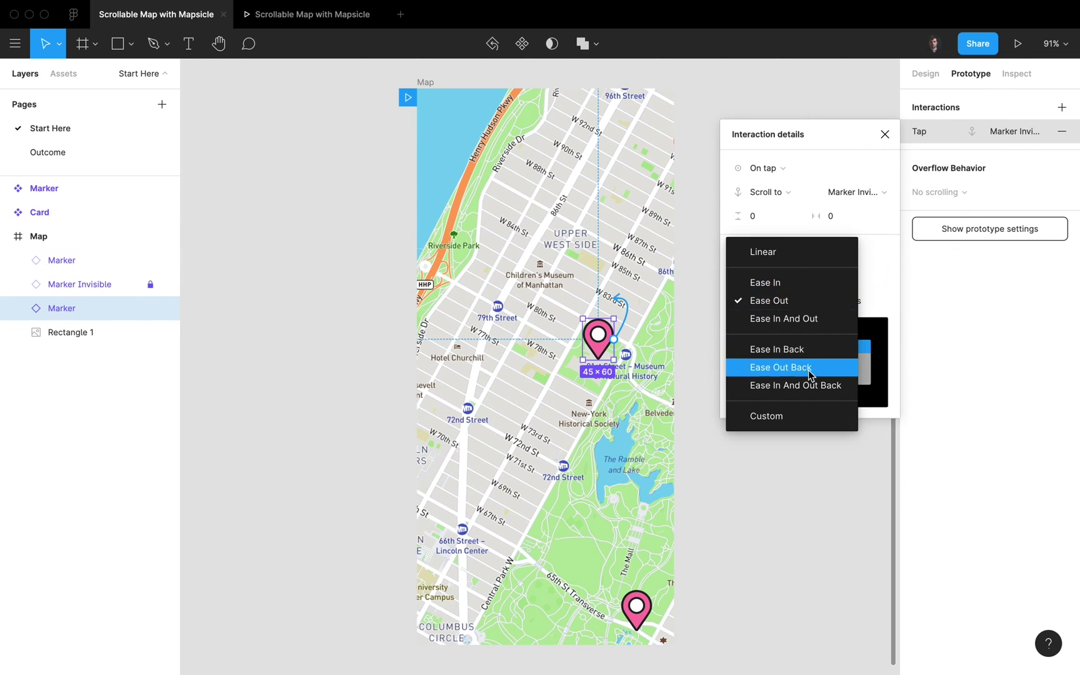
{"action": "left_click", "coordinate": [800, 321]}
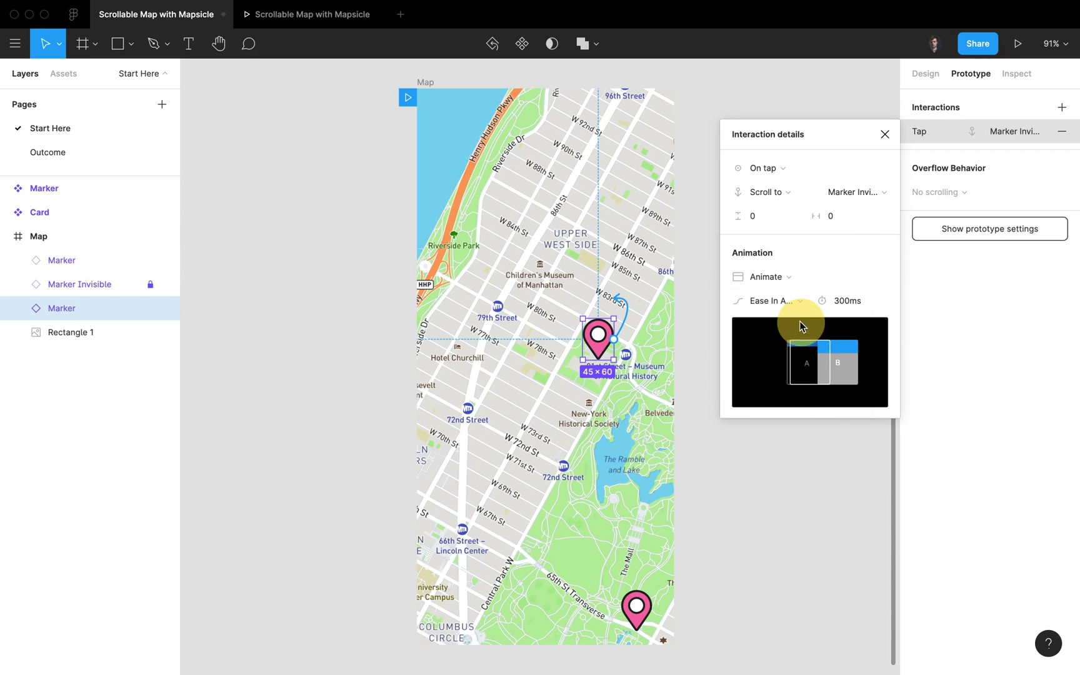
{"action": "left_click", "coordinate": [886, 135]}
Step: Pan the prototype map up, sideways and around Central Park to test scrolling
{"action": "left_click", "coordinate": [306, 25]}
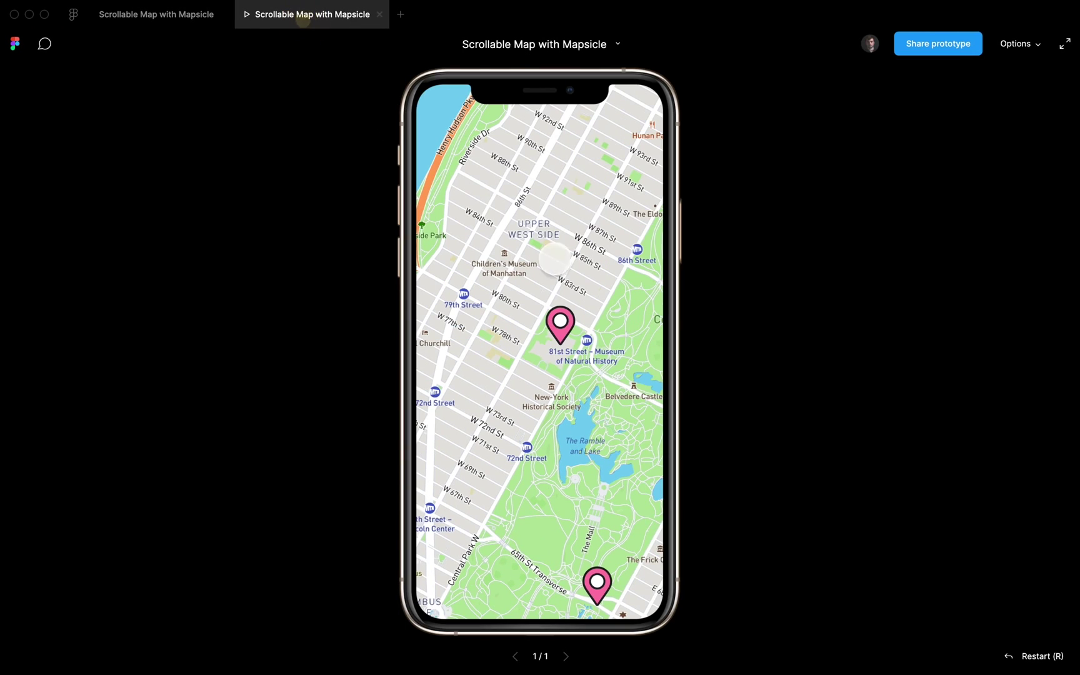
{"action": "left_click_drag", "start_coordinate": [568, 405], "coordinate": [550, 248]}
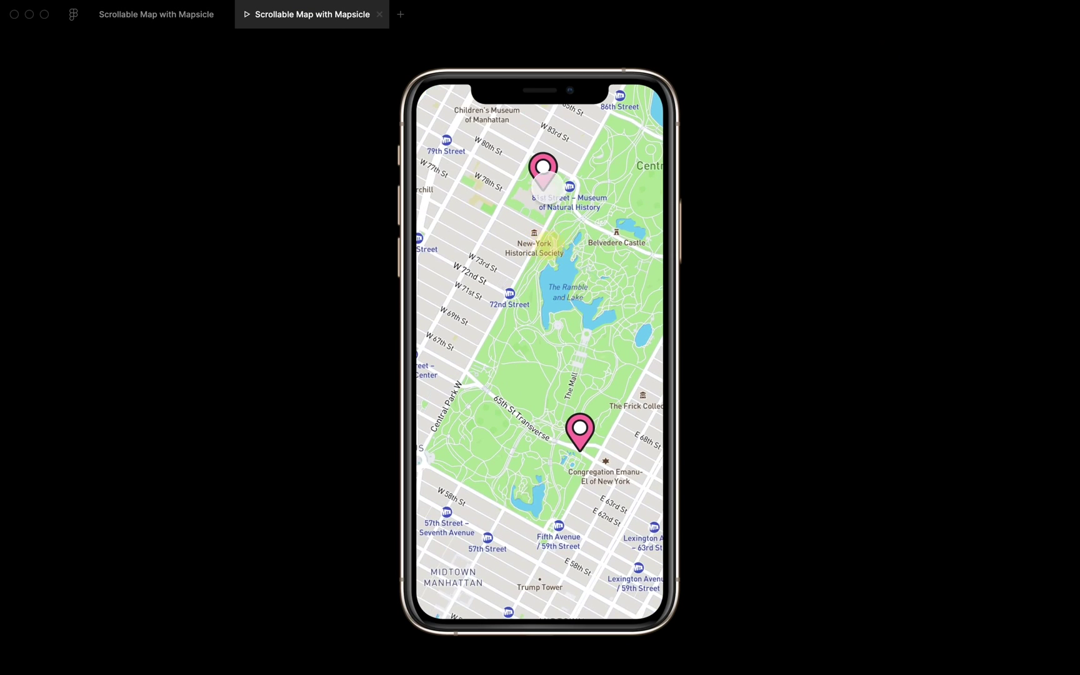
{"action": "scroll", "coordinate": [545, 175], "scroll_direction": "right", "scroll_amount": 5}
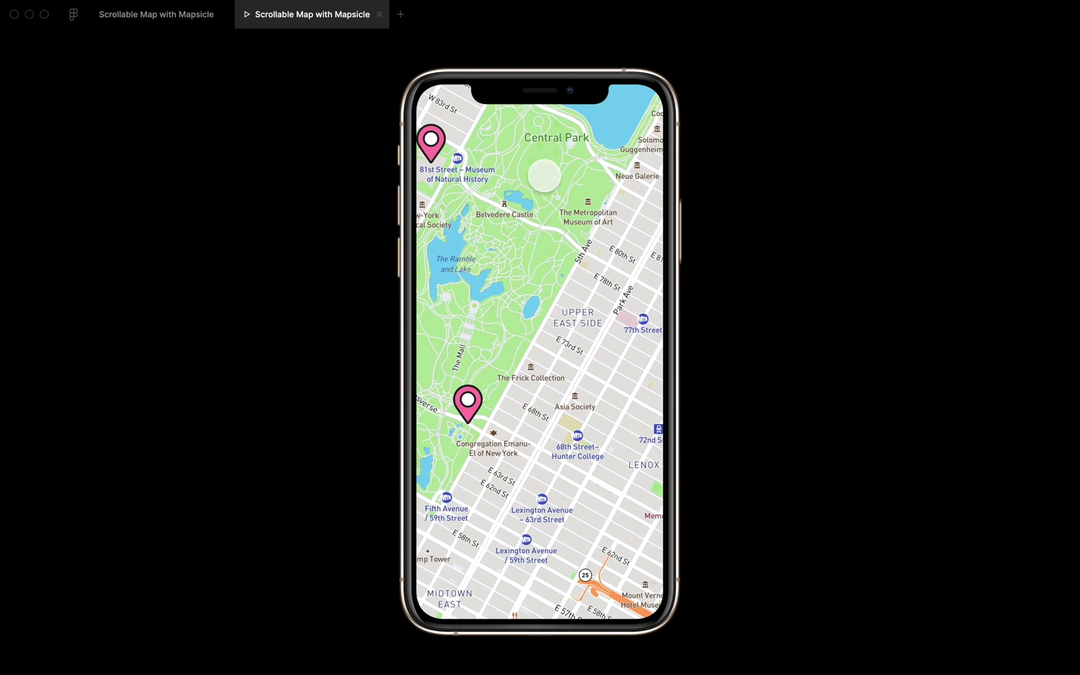
{"action": "scroll", "coordinate": [556, 375], "scroll_direction": "up", "scroll_amount": 1}
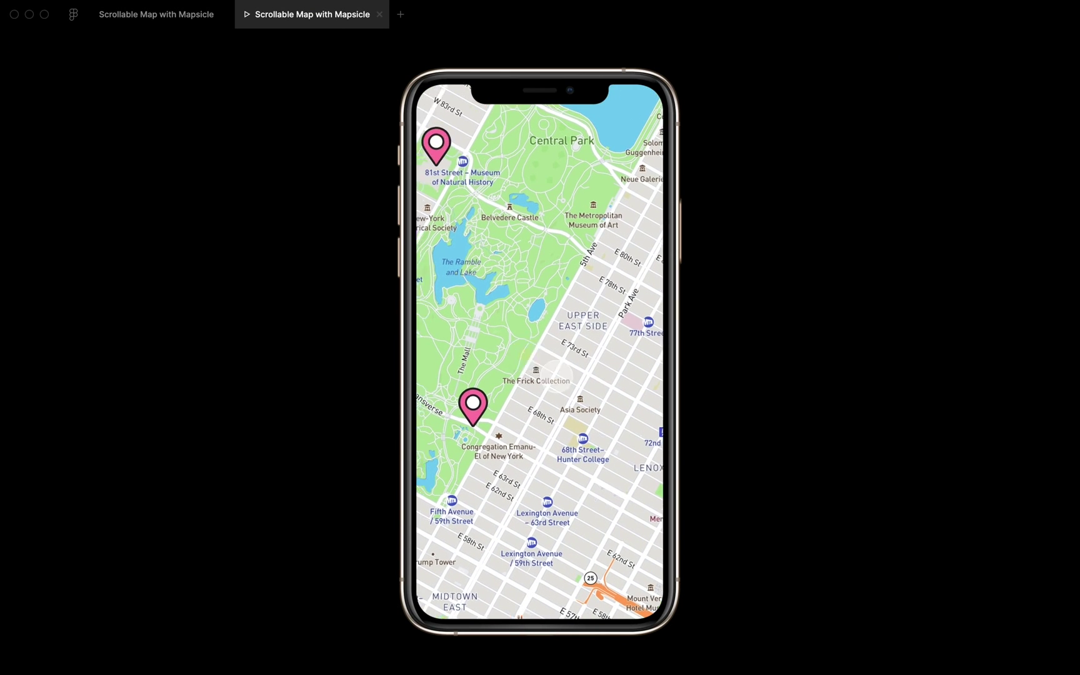
{"action": "scroll", "coordinate": [557, 375], "scroll_direction": "left", "scroll_amount": 6}
{"action": "scroll", "coordinate": [556, 375], "scroll_direction": "up", "scroll_amount": 2}
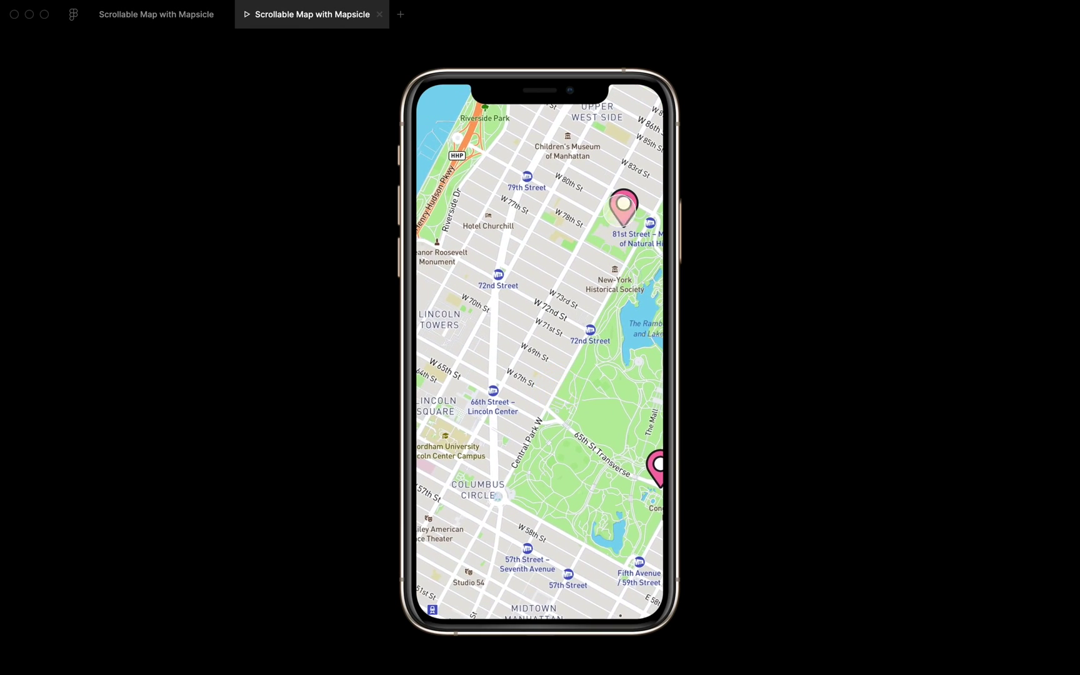
{"action": "scroll", "coordinate": [623, 206], "scroll_direction": "right", "scroll_amount": 5}
{"action": "scroll", "coordinate": [623, 207], "scroll_direction": "down", "scroll_amount": 2}
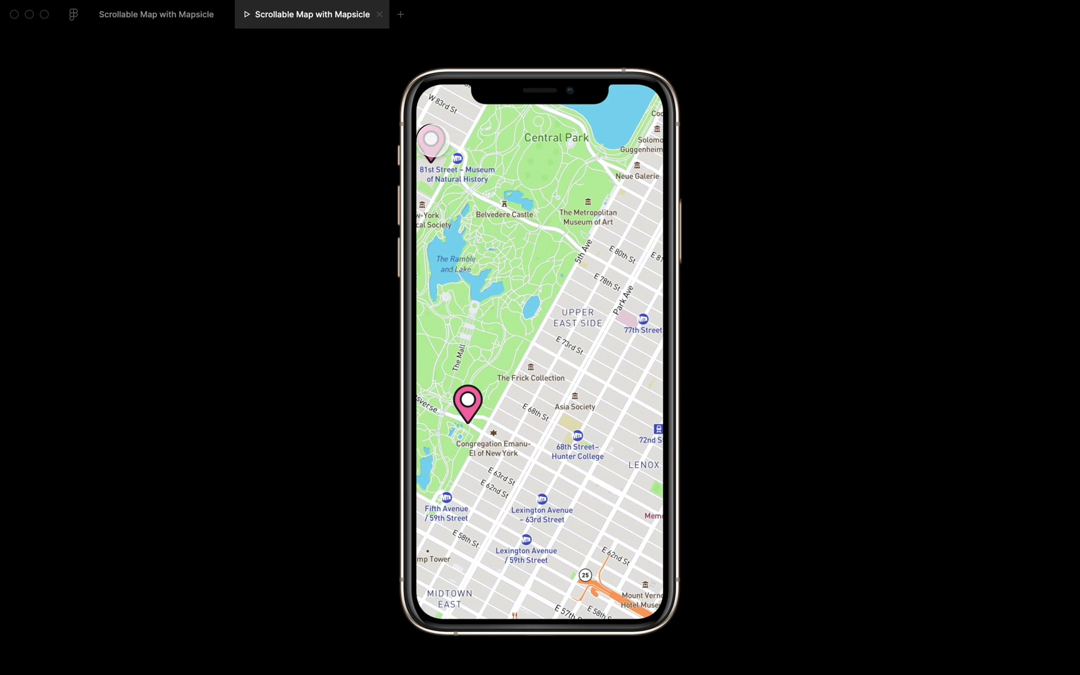
Step: Set the marker's scroll-to offsets to Y -350 and X -165, then view the prototype
{"action": "left_click", "coordinate": [178, 23]}
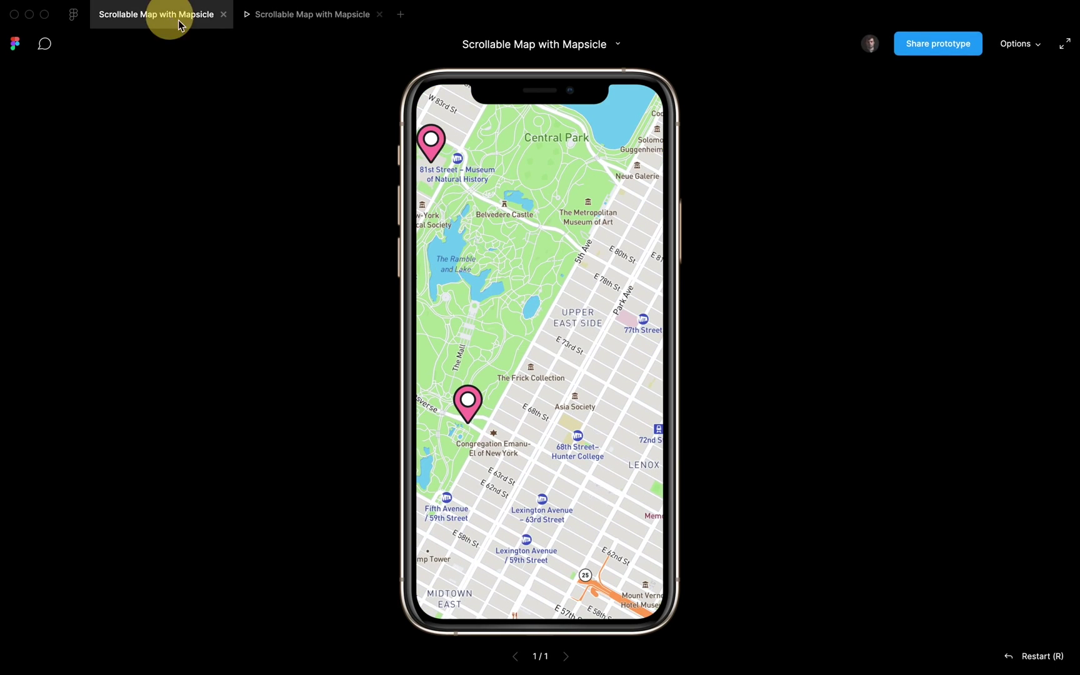
{"action": "left_click", "coordinate": [624, 315]}
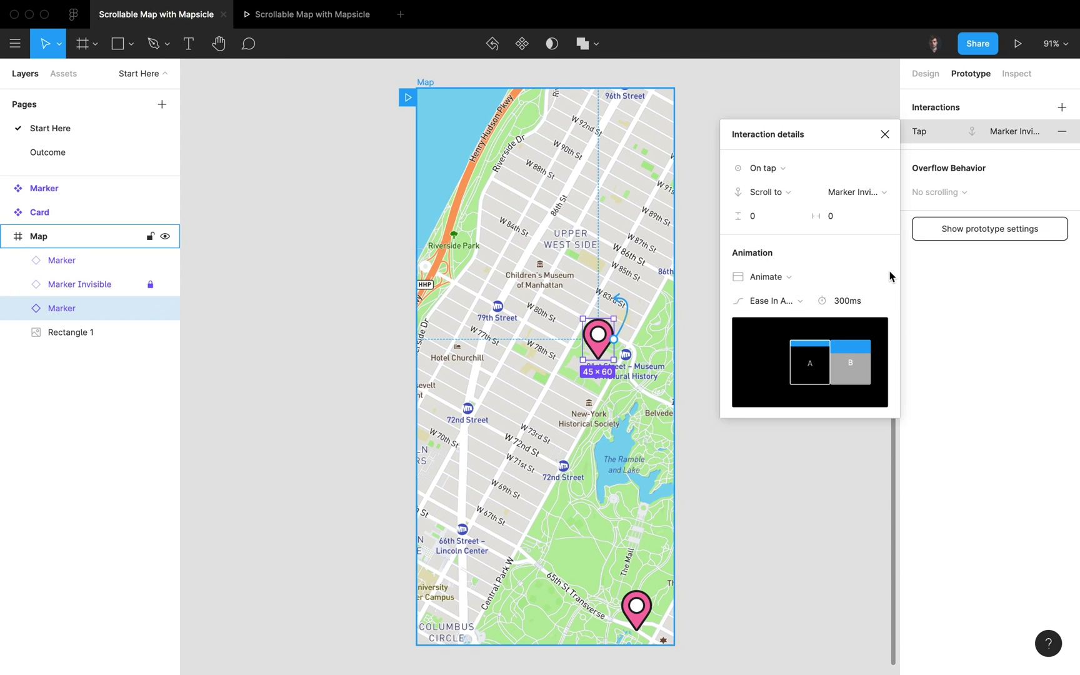
{"action": "left_click", "coordinate": [760, 220]}
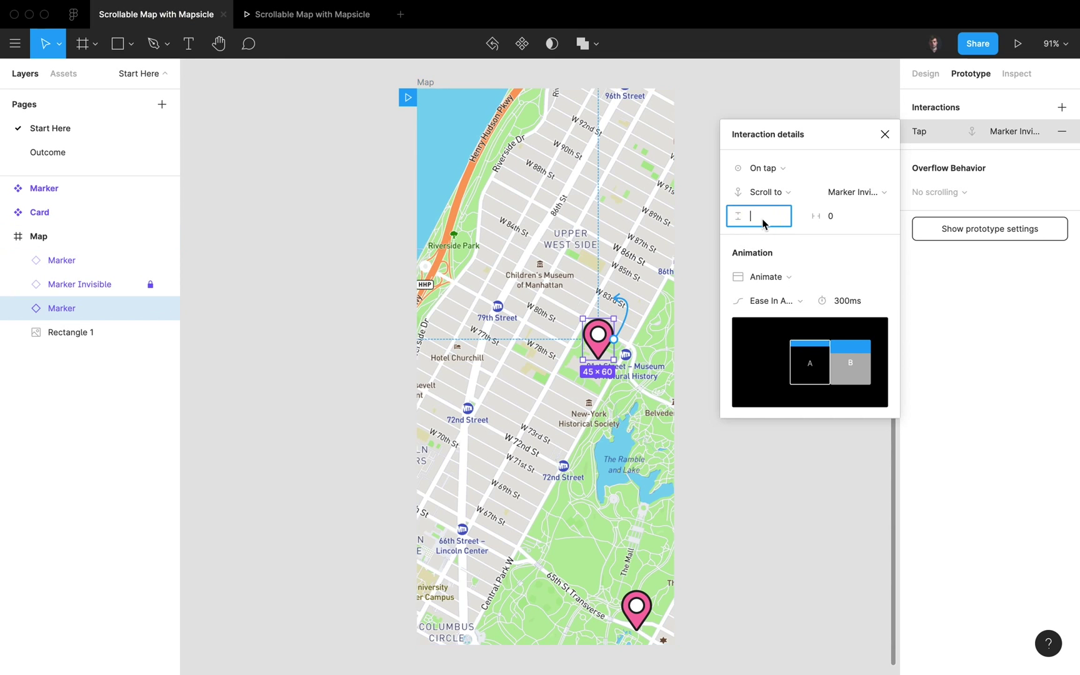
{"action": "type", "text": "-350"}
{"action": "left_click", "coordinate": [841, 216]}
{"action": "type", "text": "-165"}
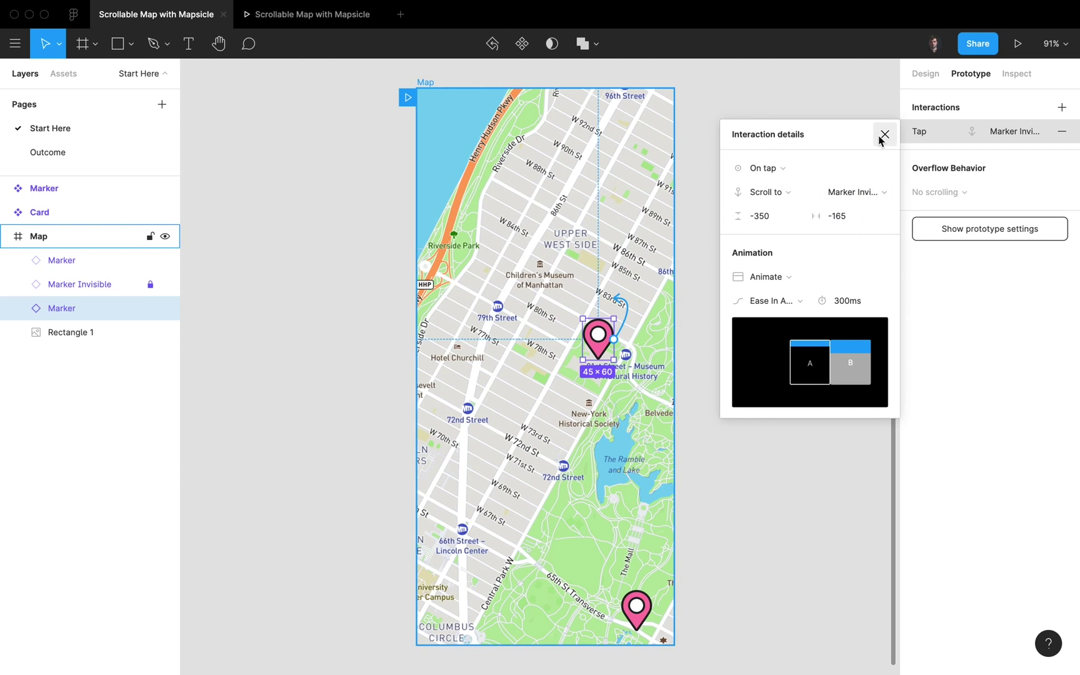
{"action": "left_click", "coordinate": [884, 134]}
{"action": "left_click", "coordinate": [312, 15]}
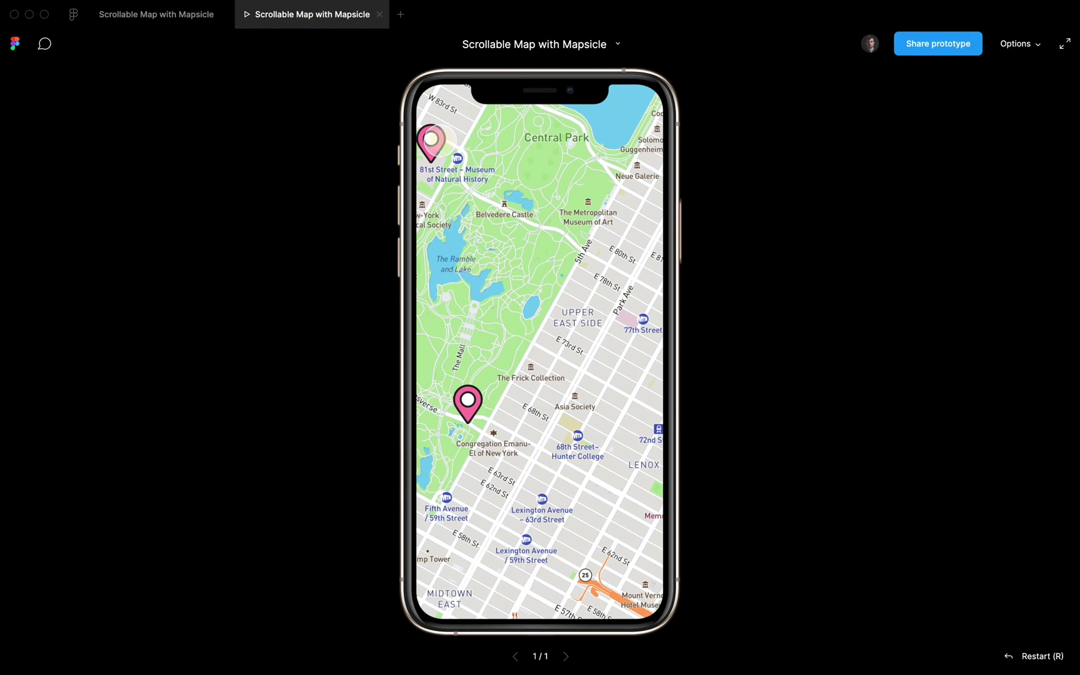
Step: Tap the 81st Street pin and the lower pin in the prototype, pan the map, then go back to the editor
{"action": "left_click", "coordinate": [437, 140]}
{"action": "left_click", "coordinate": [542, 378]}
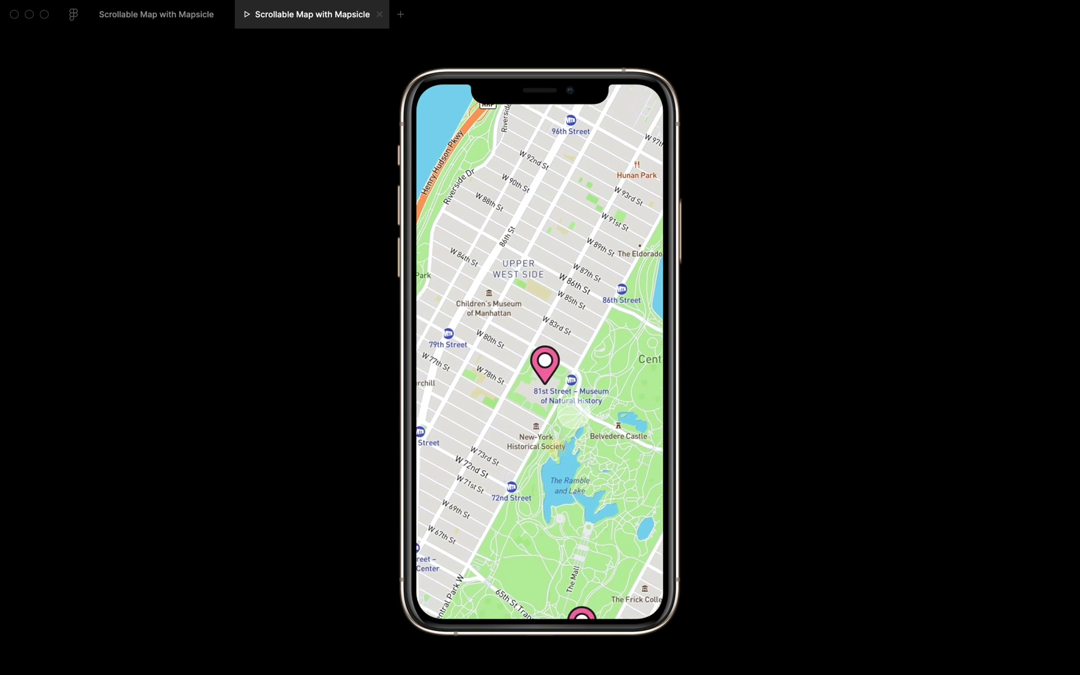
{"action": "left_click_drag", "start_coordinate": [475, 316], "coordinate": [534, 242]}
{"action": "left_click_drag", "start_coordinate": [521, 145], "coordinate": [531, 359]}
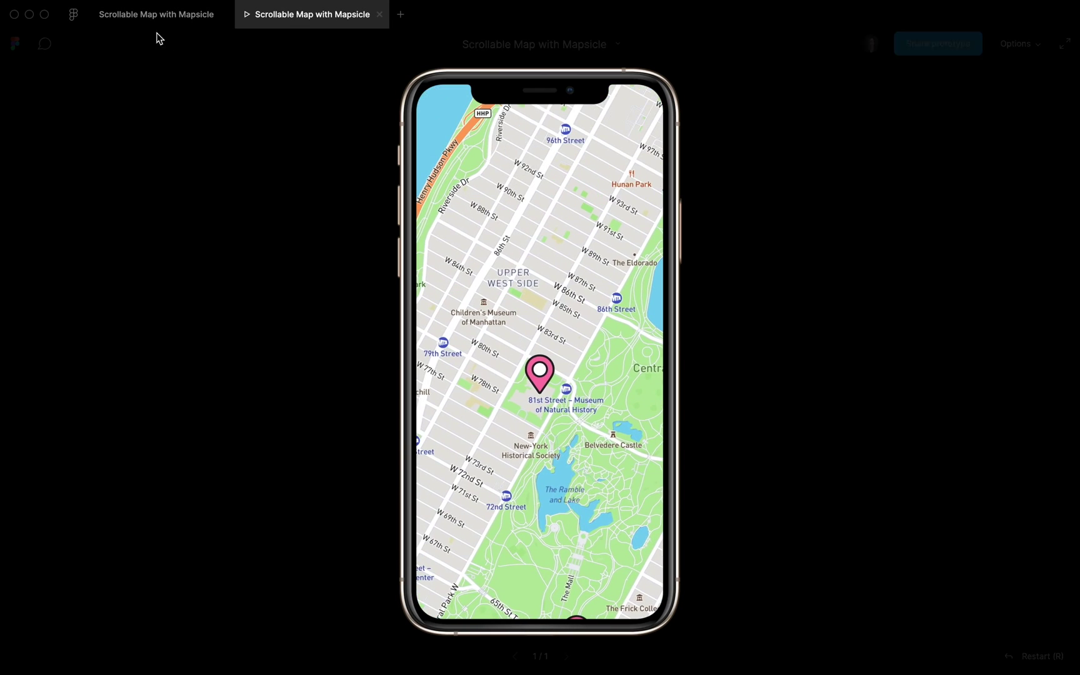
{"action": "left_click", "coordinate": [144, 13]}
Step: Duplicate the bottom pin near 65th St and nudge the copy just above the original
{"action": "left_click", "coordinate": [636, 609]}
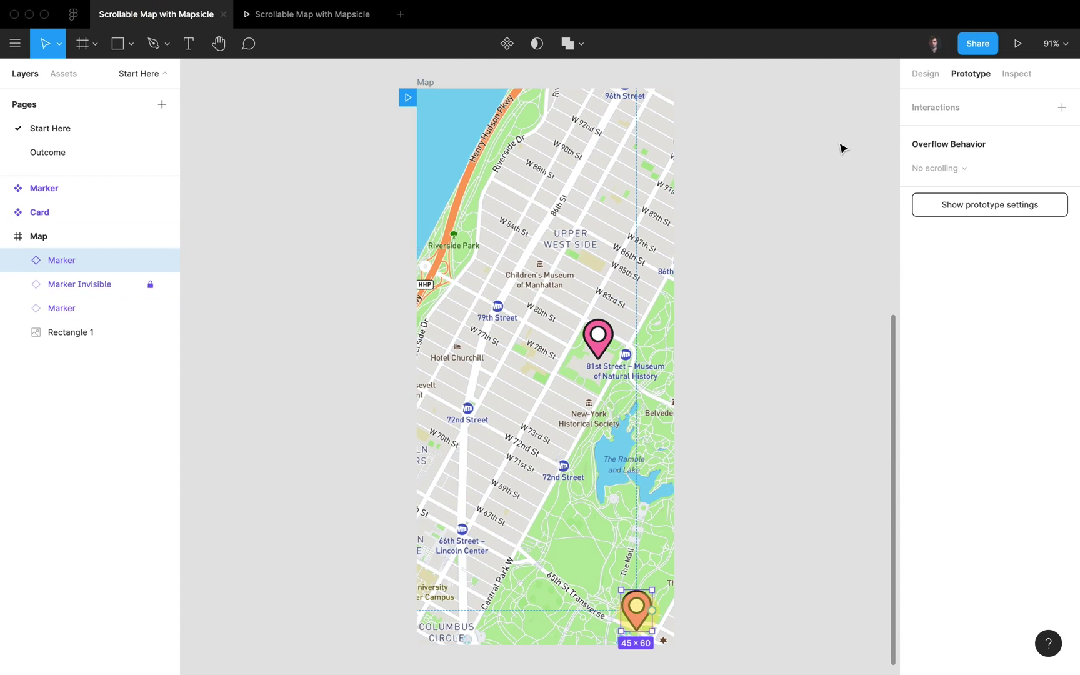
{"action": "left_click", "coordinate": [925, 73]}
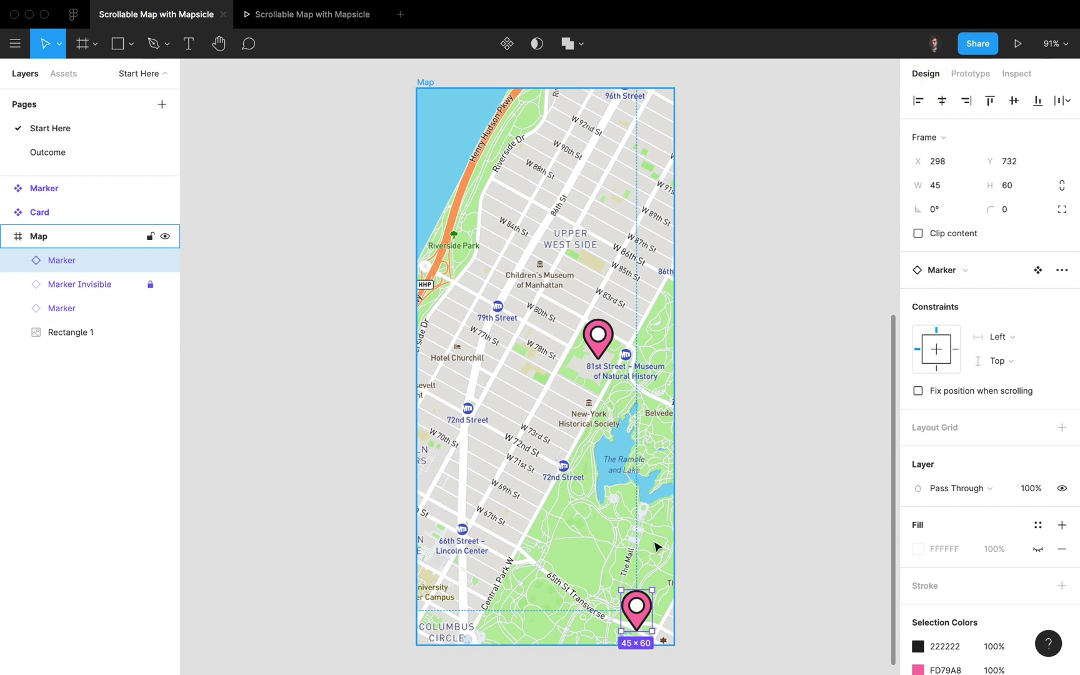
{"action": "key", "text": "super+d"}
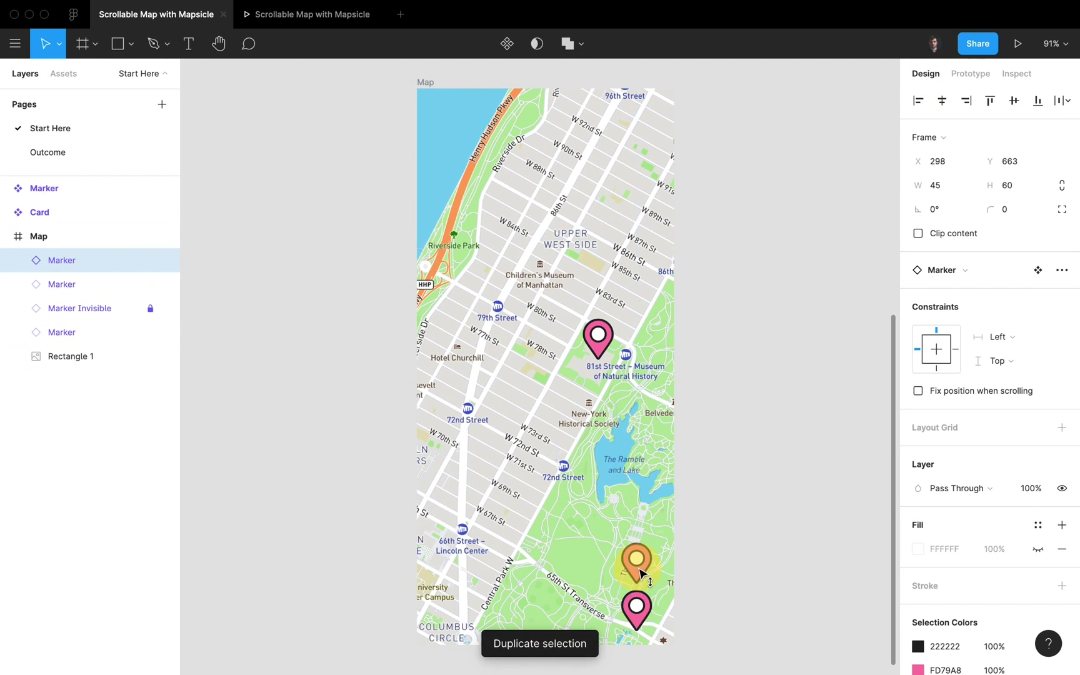
{"action": "left_click_drag", "start_coordinate": [640, 576], "coordinate": [636, 570]}
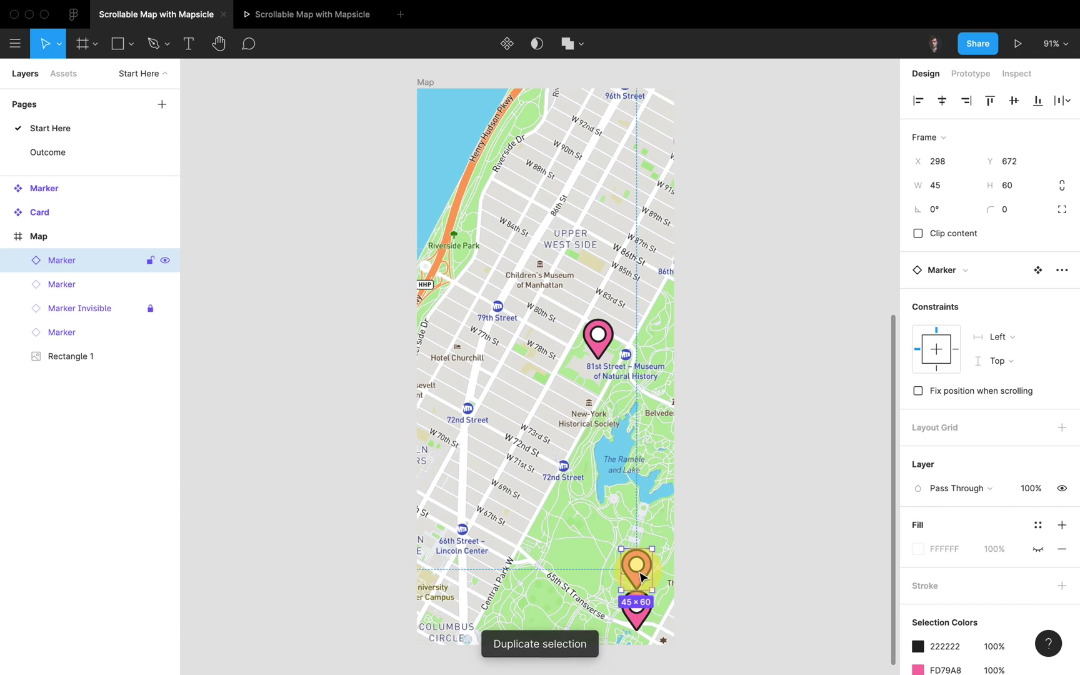
Step: Rename the copy Marker Invisible, lock it, and set its opacity to 0%
{"action": "double_click", "coordinate": [97, 260]}
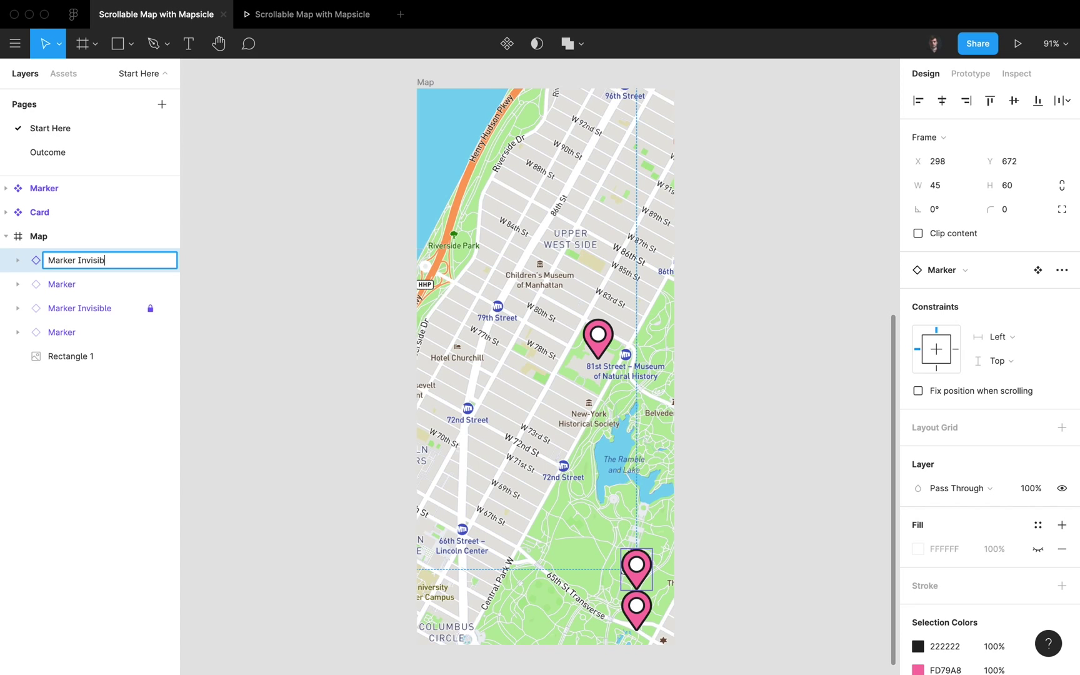
{"action": "key", "text": "Return"}
{"action": "key", "text": "super+shift+l"}
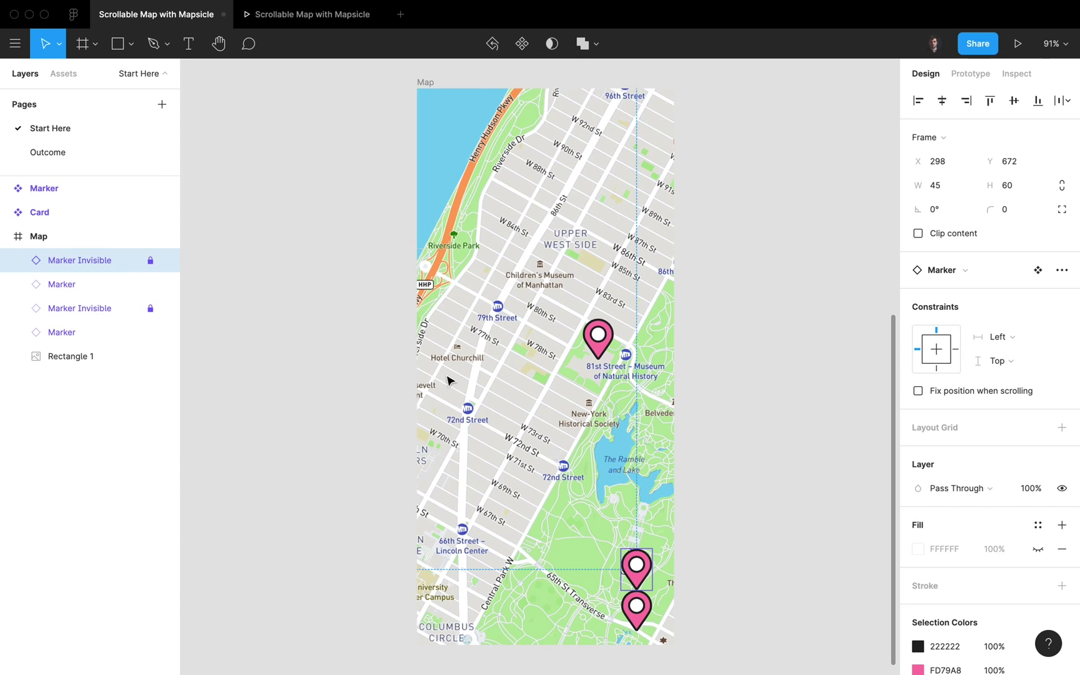
{"action": "double_click", "coordinate": [1031, 494]}
{"action": "key", "text": "Return"}
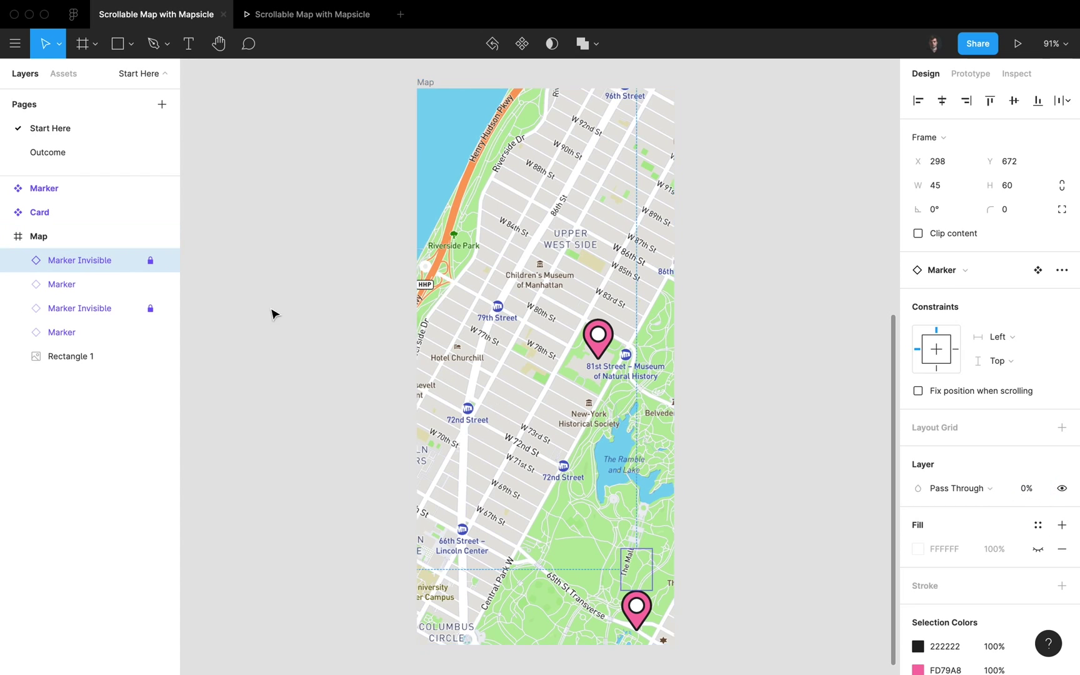
{"action": "left_click", "coordinate": [80, 284]}
Step: Give the bottom pin a tap interaction scrolling to Marker Invisible with offsets Y -350, X -165
{"action": "left_click", "coordinate": [969, 74]}
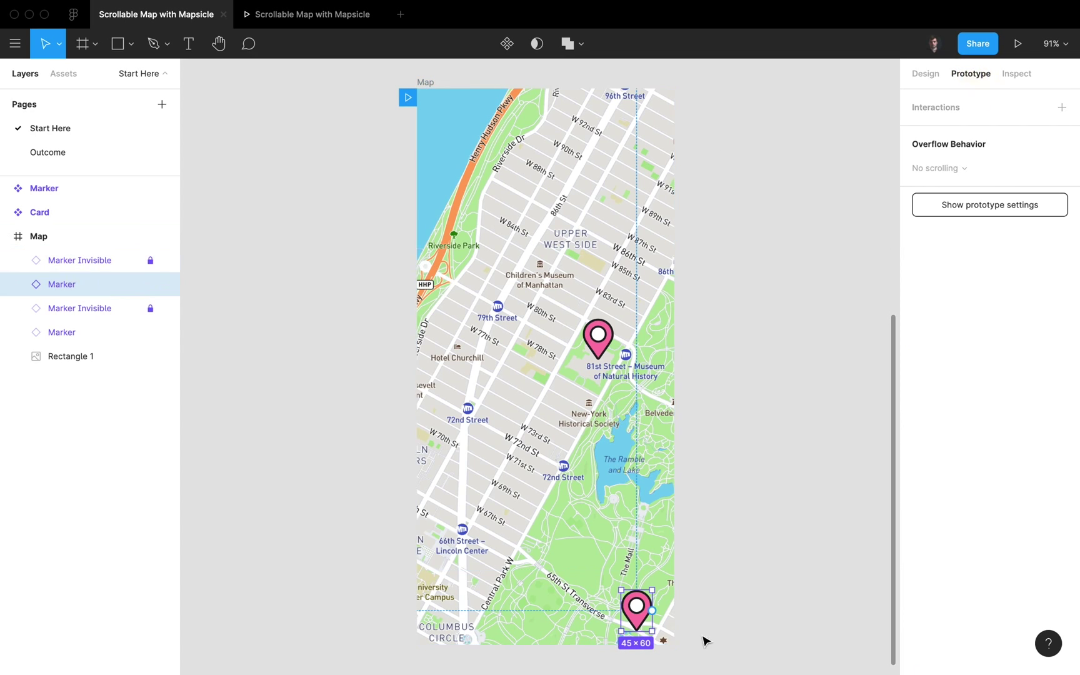
{"action": "left_click_drag", "start_coordinate": [654, 612], "coordinate": [656, 572]}
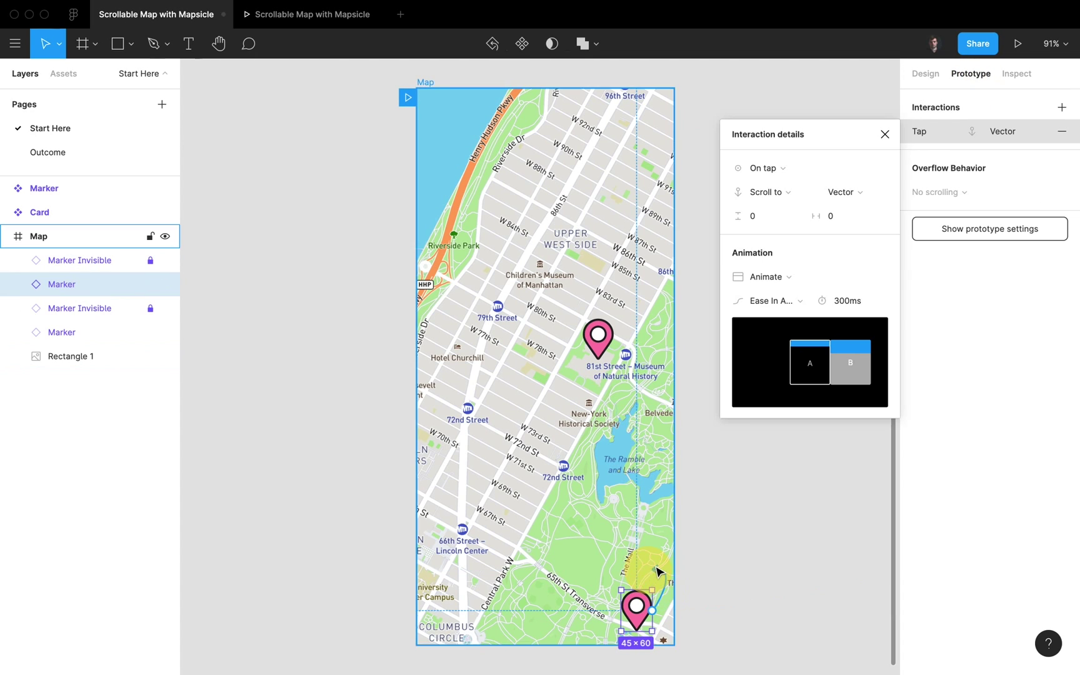
{"action": "left_click", "coordinate": [845, 192]}
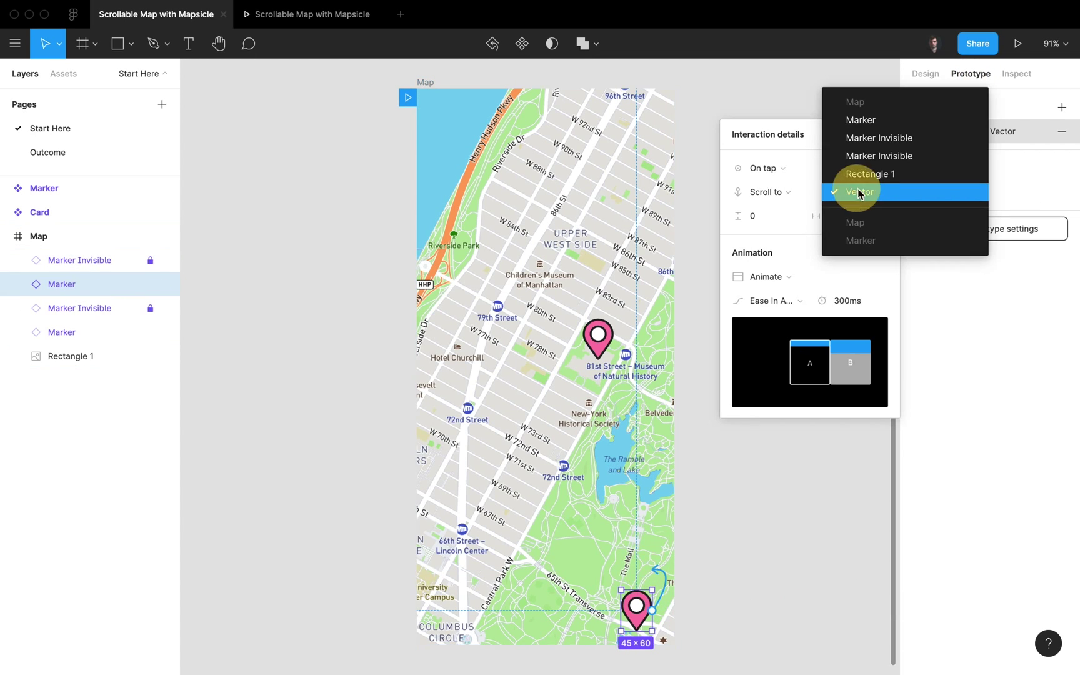
{"action": "left_click", "coordinate": [878, 156]}
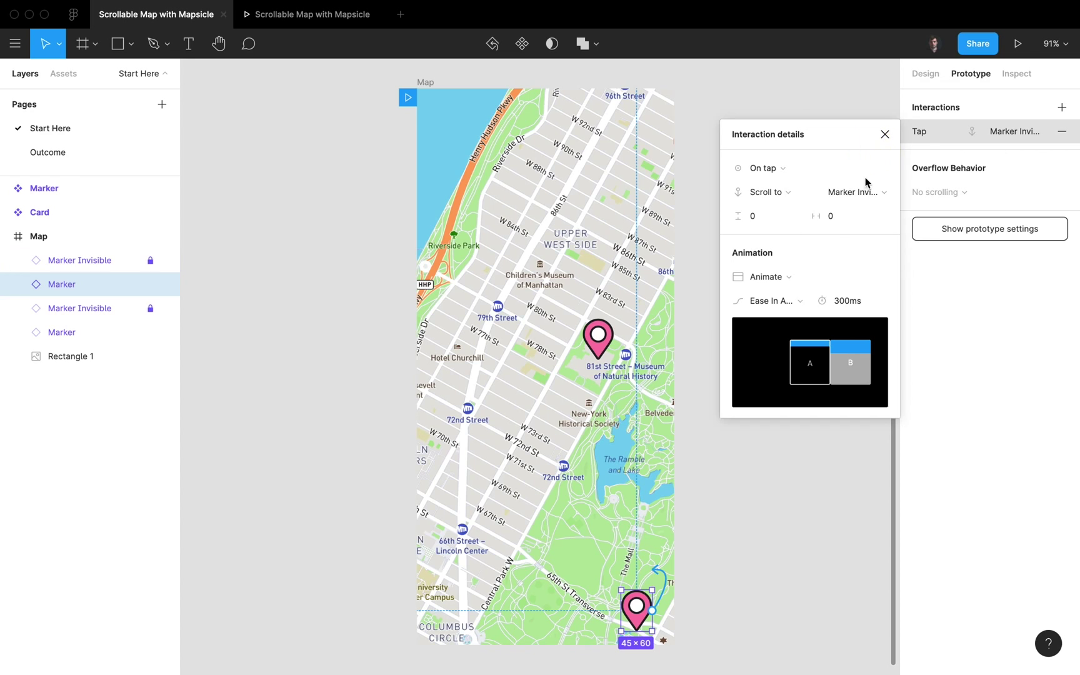
{"action": "left_click", "coordinate": [765, 216]}
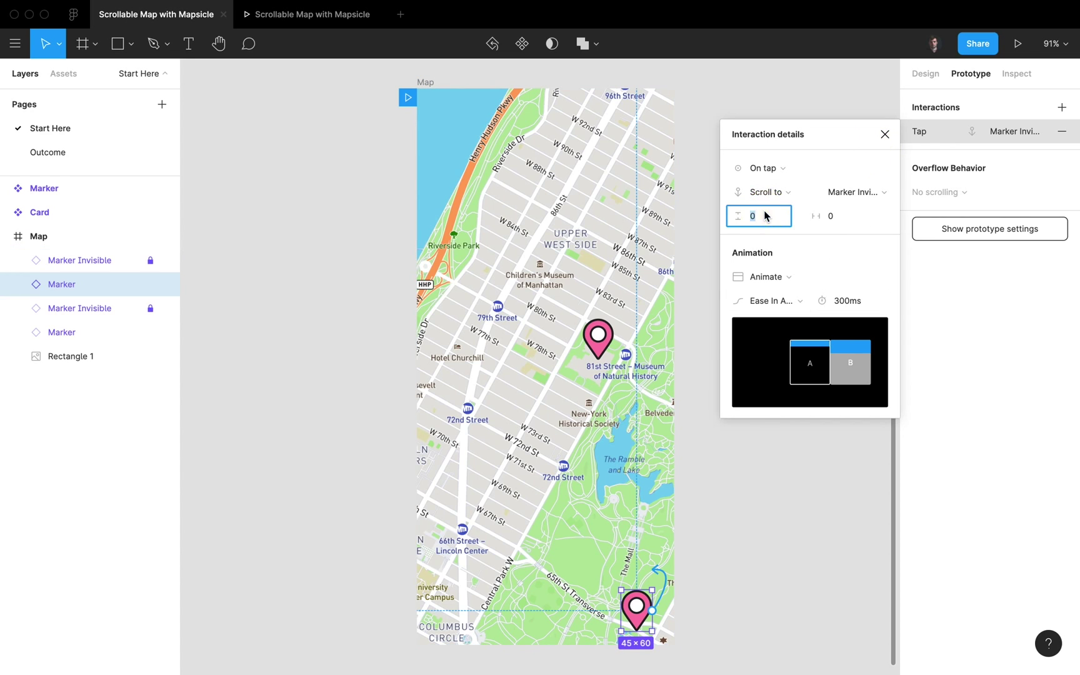
{"action": "left_click", "coordinate": [841, 217]}
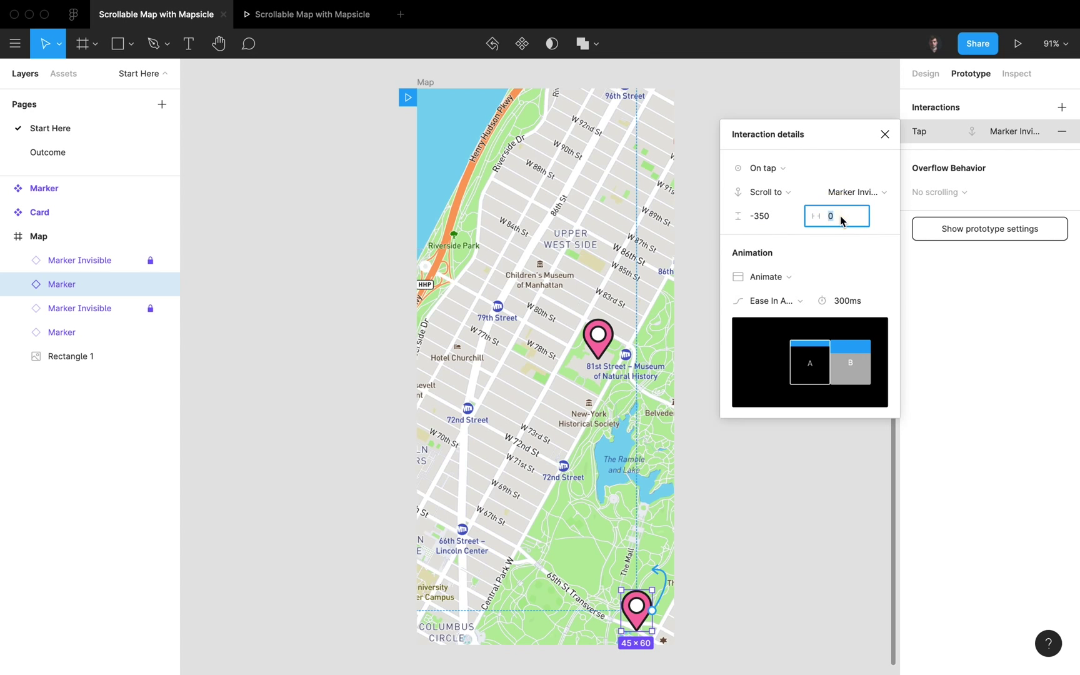
{"action": "left_click", "coordinate": [301, 14]}
Step: Tap the 81st Street and 65th St pins in the preview, panning the map to check each scroll
{"action": "left_click", "coordinate": [541, 368]}
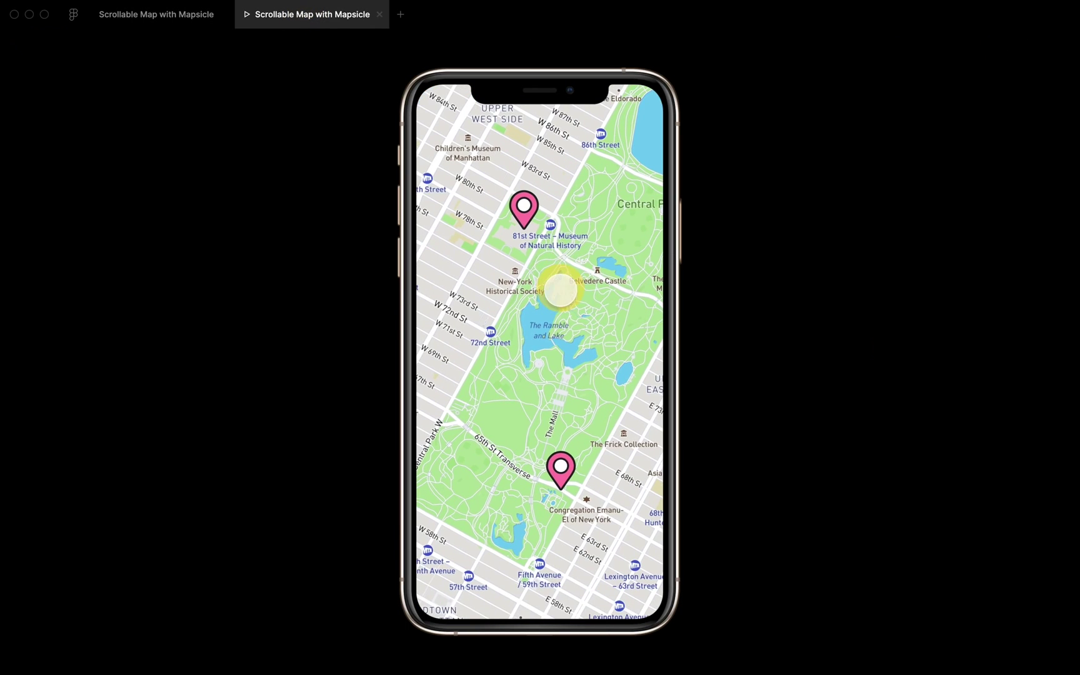
{"action": "left_click", "coordinate": [562, 471]}
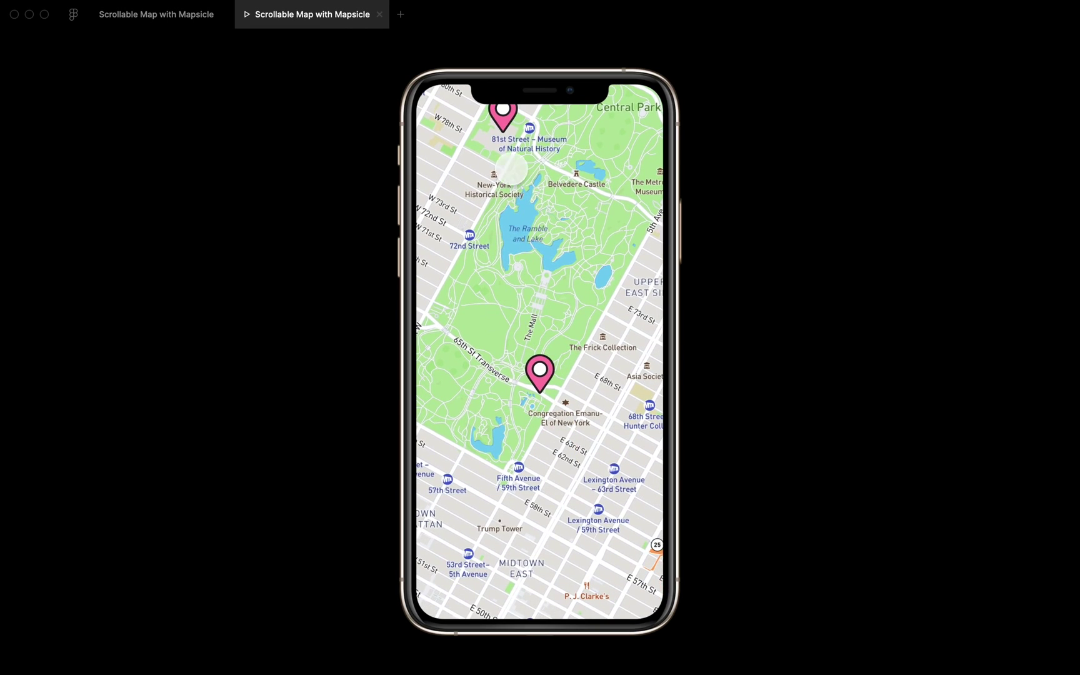
{"action": "left_click", "coordinate": [502, 119]}
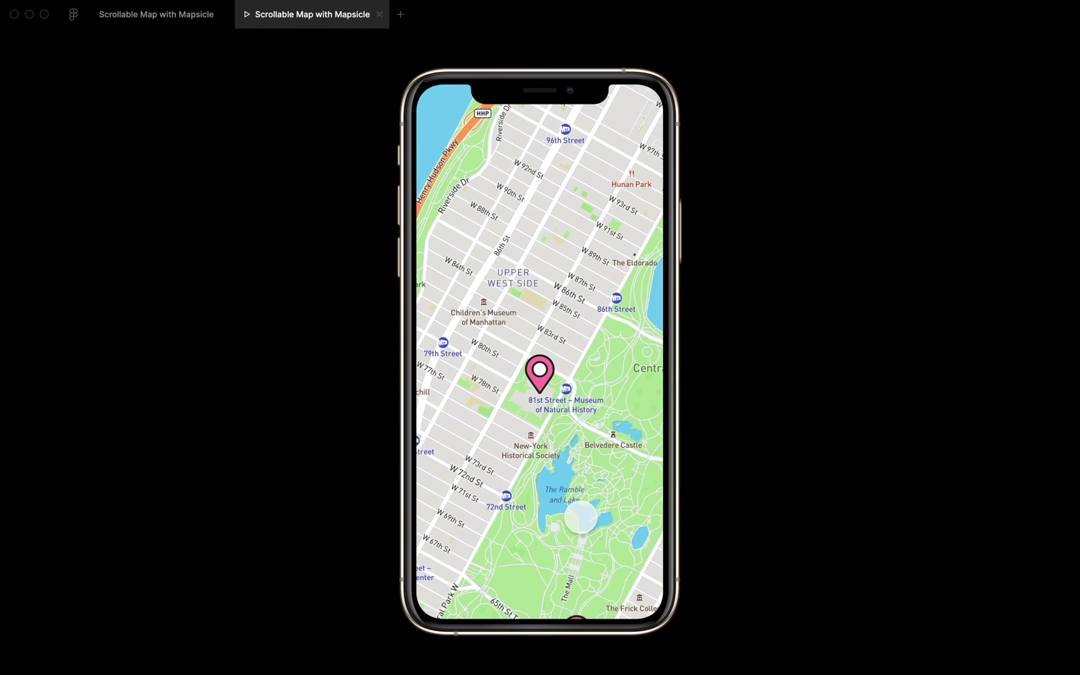
{"action": "mouse_move", "coordinate": [578, 514]}
{"action": "left_mouse_down"}
{"action": "mouse_move", "coordinate": [542, 369]}
{"action": "mouse_move", "coordinate": [563, 300]}
{"action": "left_mouse_up"}
{"action": "left_click", "coordinate": [557, 414]}
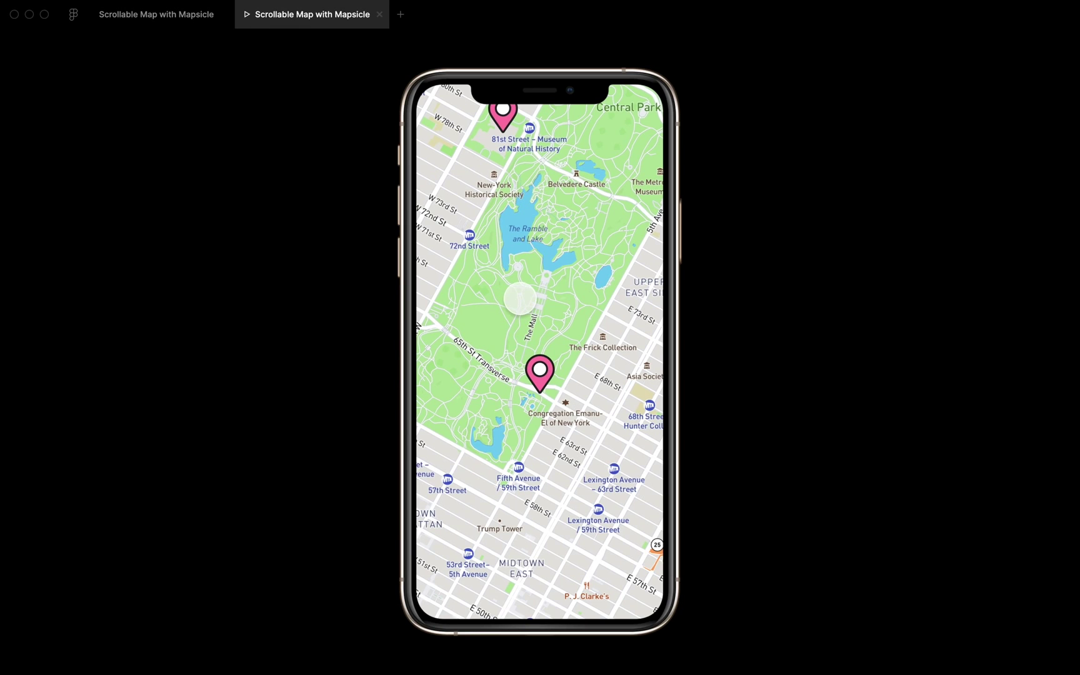
{"action": "left_click", "coordinate": [502, 117]}
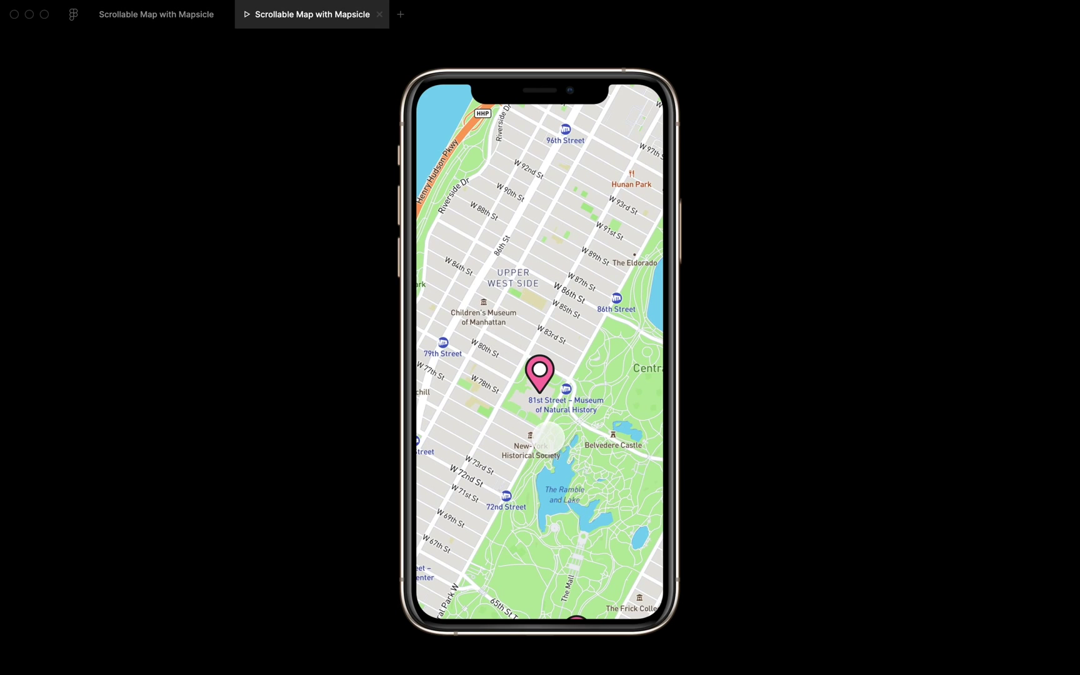
{"action": "left_click_drag", "start_coordinate": [558, 462], "coordinate": [545, 250]}
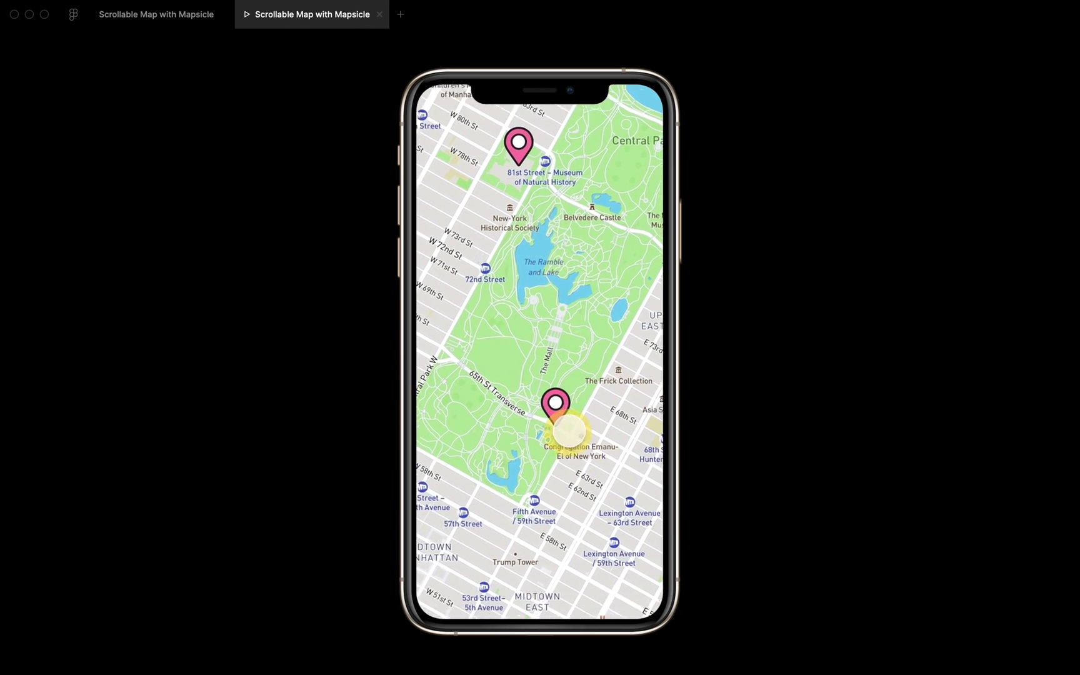
Step: Back in the editor, duplicate the Map frame and rename the copy Map with Cards
{"action": "left_click", "coordinate": [178, 15]}
{"action": "left_click", "coordinate": [58, 238]}
{"action": "key", "text": "ctrl+d"}
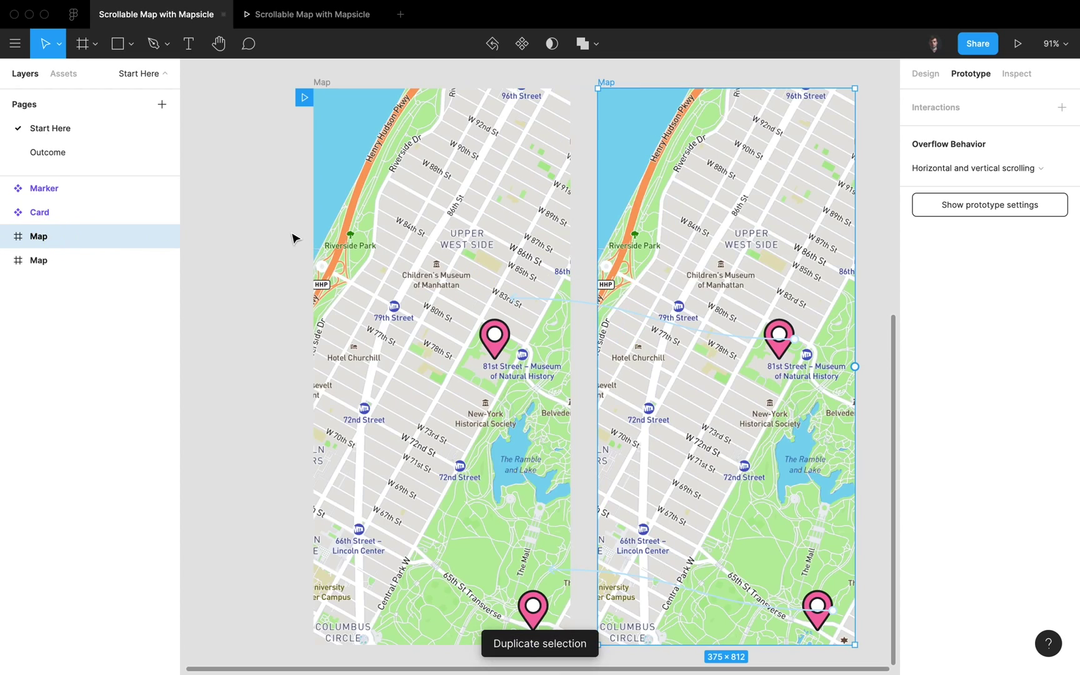
{"action": "double_click", "coordinate": [90, 235]}
{"action": "type", "text": "ith"}
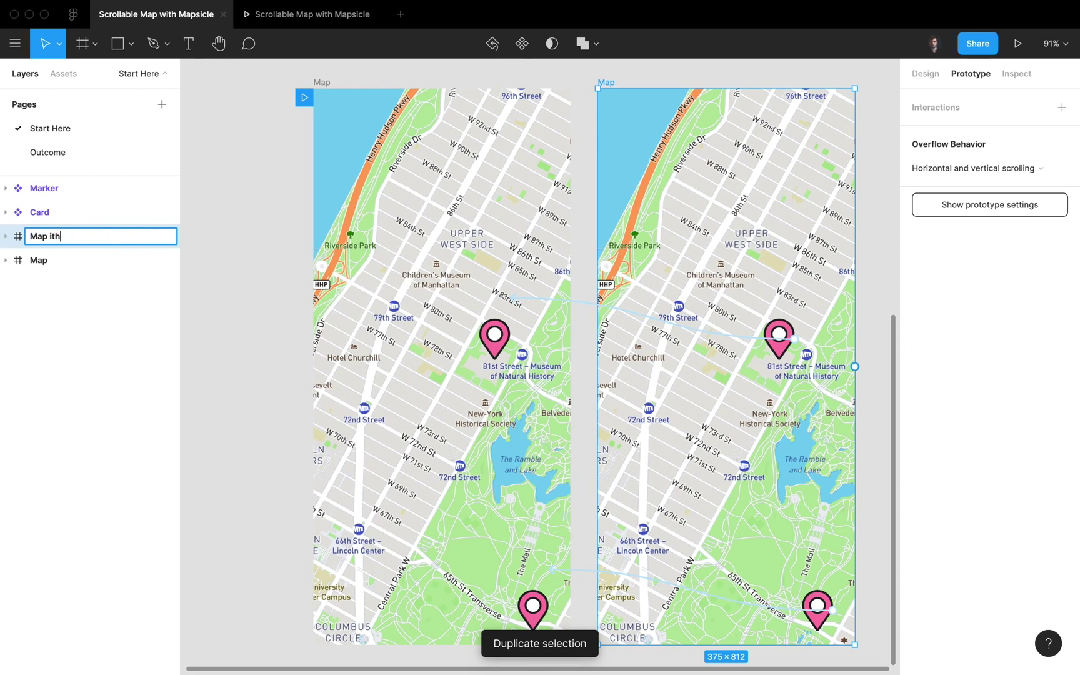
{"action": "key", "text": "BackSpace"}
{"action": "key", "text": "BackSpace"}
{"action": "key", "text": "BackSpace"}
{"action": "type", "text": "with Ca"}
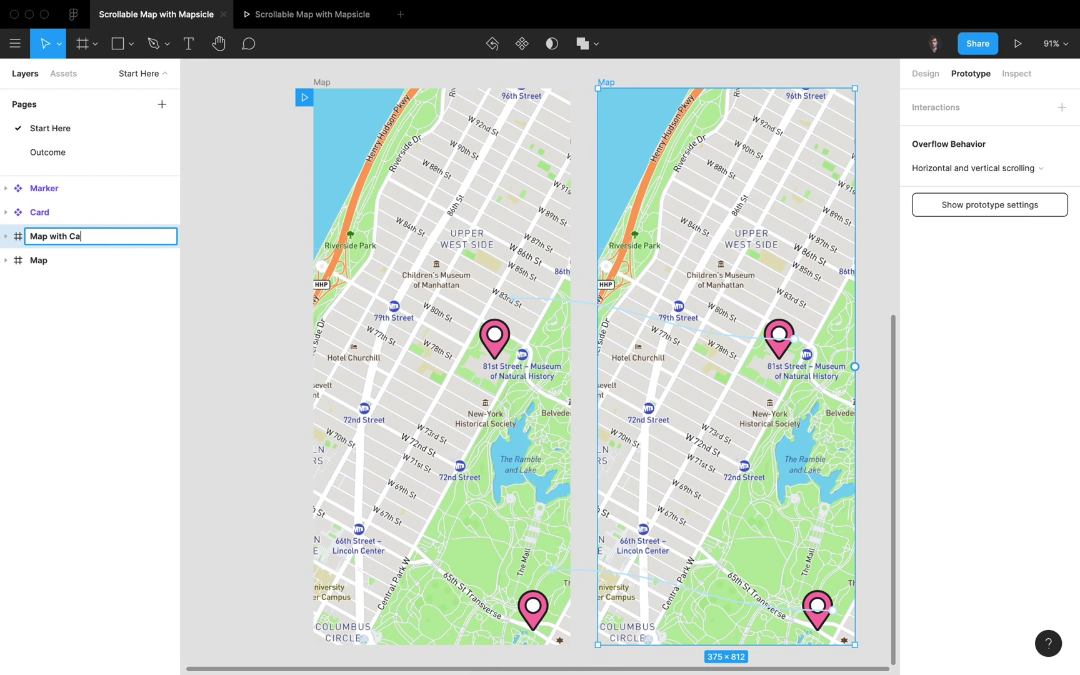
{"action": "type", "text": "rds"}
{"action": "key", "text": "Return"}
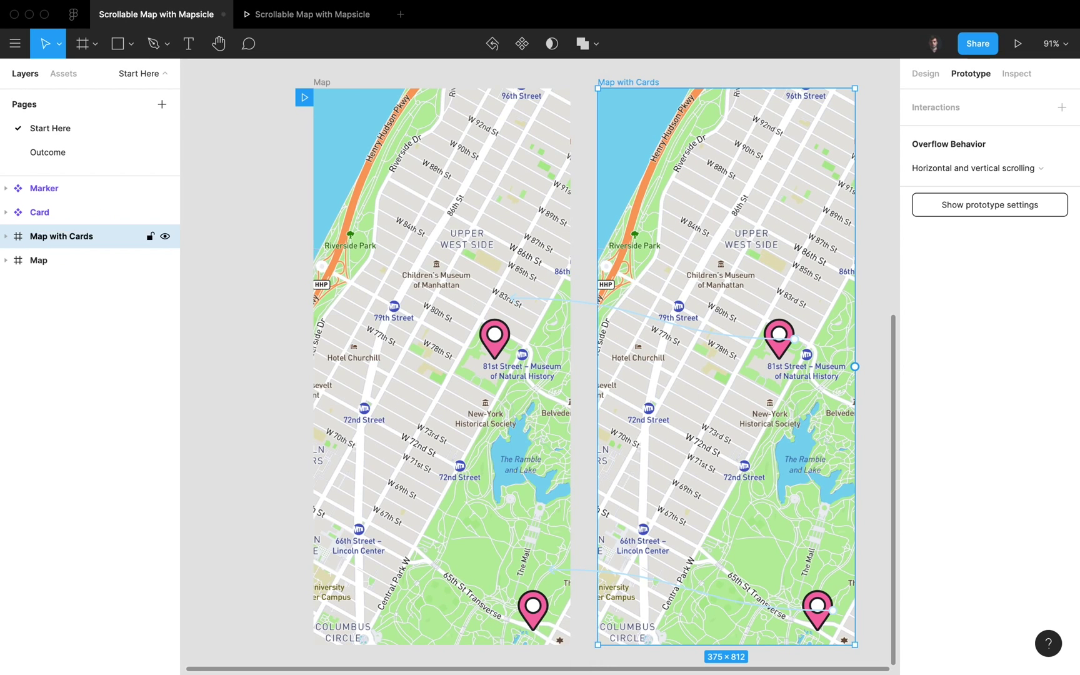
Step: Delete the old tap interactions from both markers in Map with Cards
{"action": "left_click", "coordinate": [875, 213]}
{"action": "scroll", "coordinate": [875, 212], "scroll_direction": "right", "scroll_amount": 3}
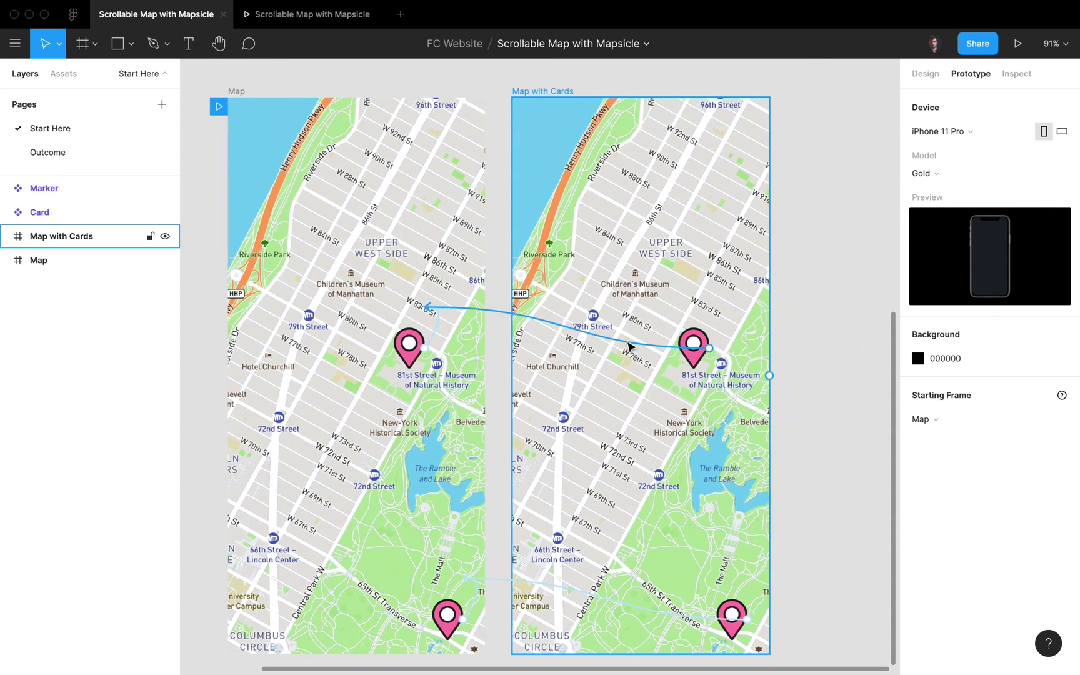
{"action": "left_click", "coordinate": [627, 345]}
{"action": "key", "text": "Delete"}
{"action": "left_click", "coordinate": [723, 609]}
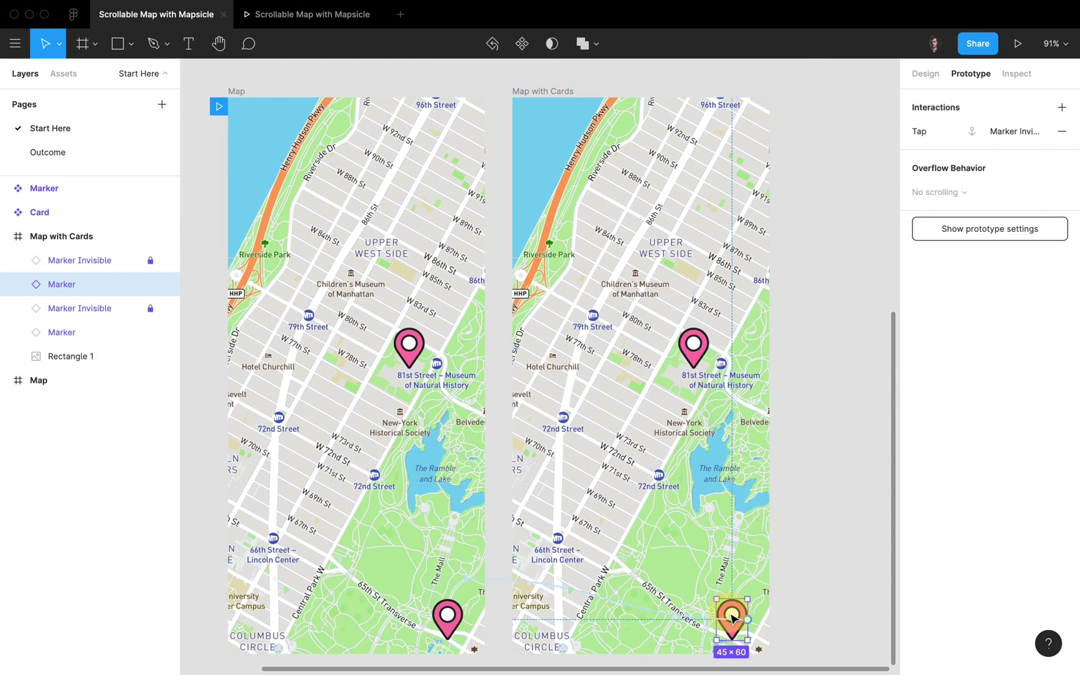
{"action": "left_click", "coordinate": [693, 620]}
{"action": "key", "text": "Delete"}
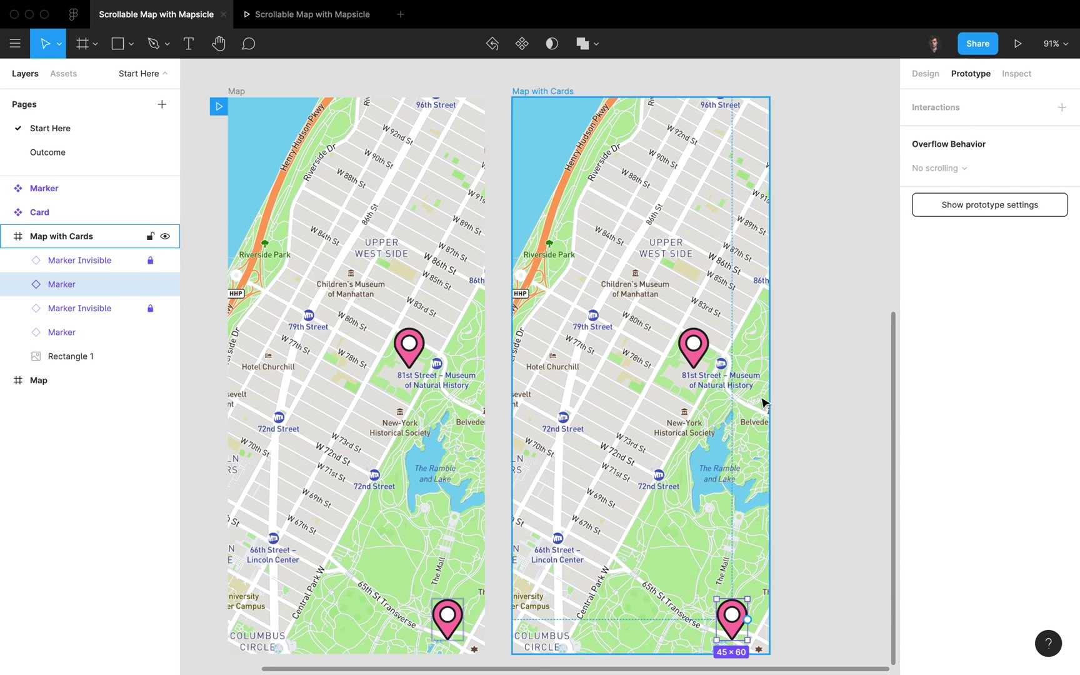
{"action": "left_click", "coordinate": [798, 357]}
Step: Unlock and delete both Marker Invisible layers from Map with Cards
{"action": "scroll", "coordinate": [797, 358], "scroll_direction": "right", "scroll_amount": 2}
{"action": "left_click", "coordinate": [636, 346]}
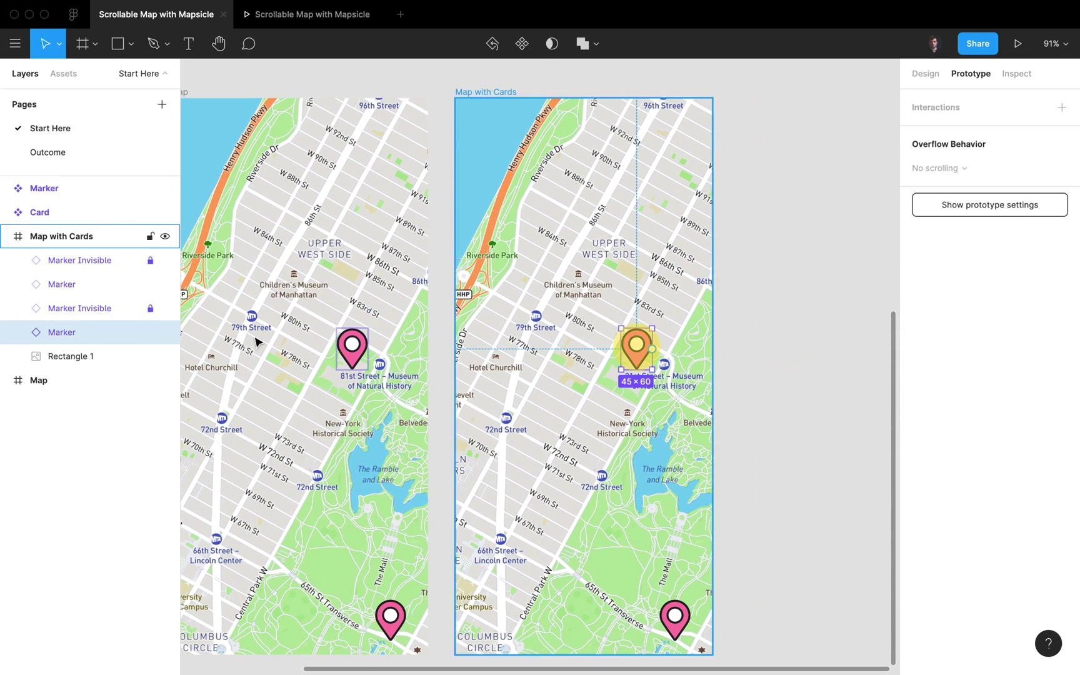
{"action": "left_click", "coordinate": [78, 309]}
{"action": "left_click", "coordinate": [144, 308]}
{"action": "left_click", "coordinate": [104, 309]}
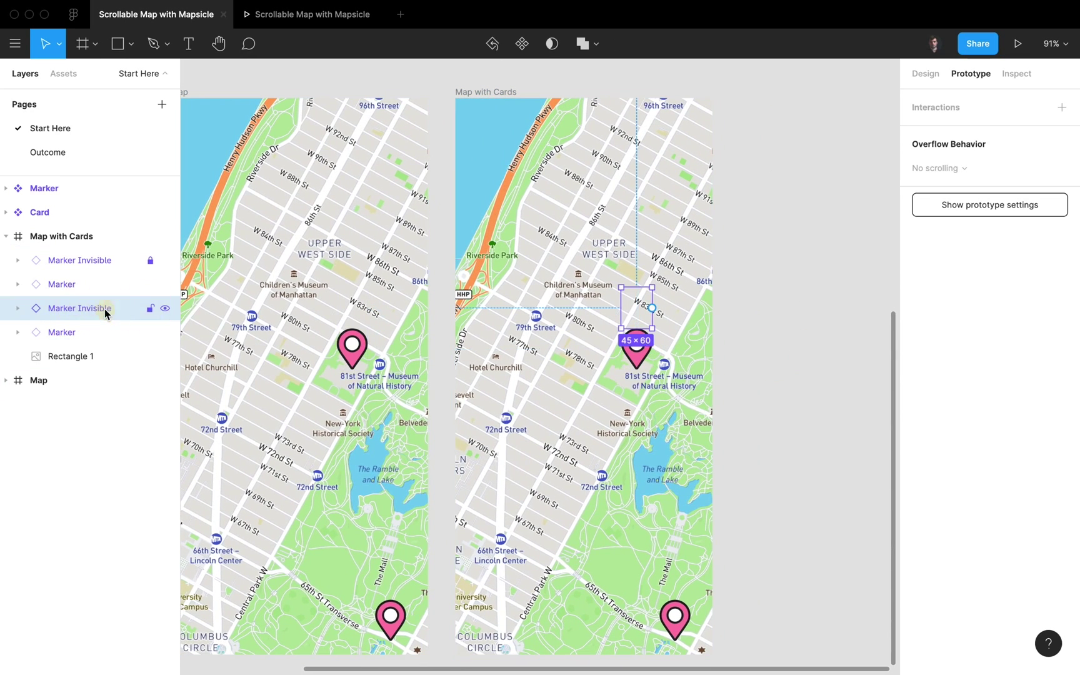
{"action": "key", "text": "Delete"}
{"action": "left_click", "coordinate": [103, 260]}
{"action": "key", "text": "Delete"}
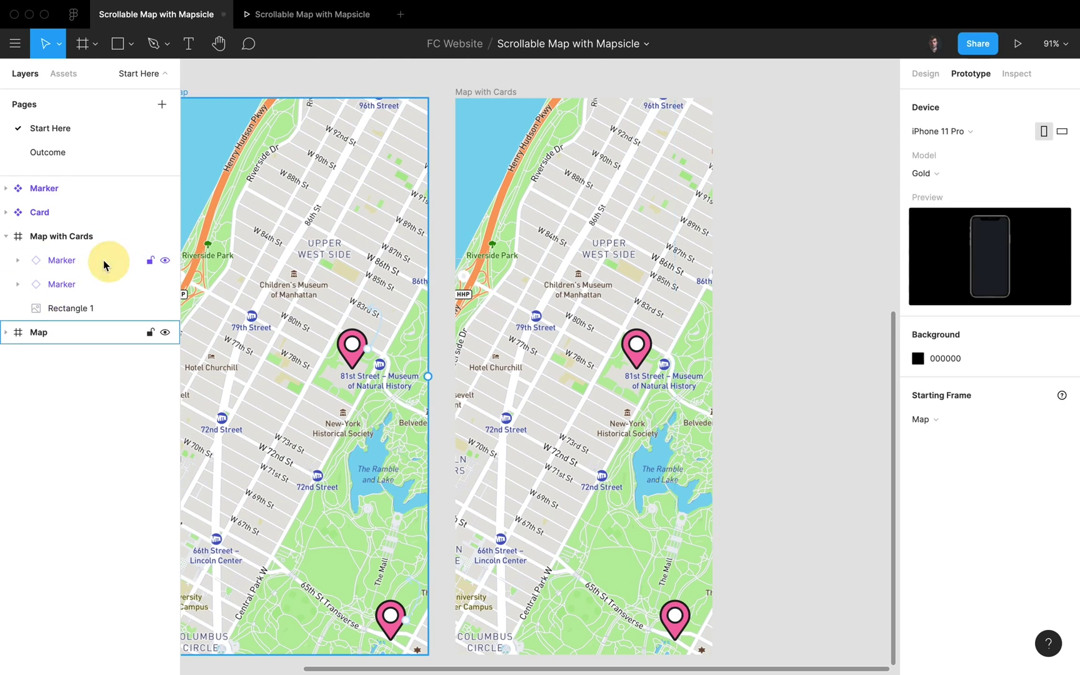
{"action": "left_click", "coordinate": [104, 260]}
{"action": "left_click", "coordinate": [638, 344]}
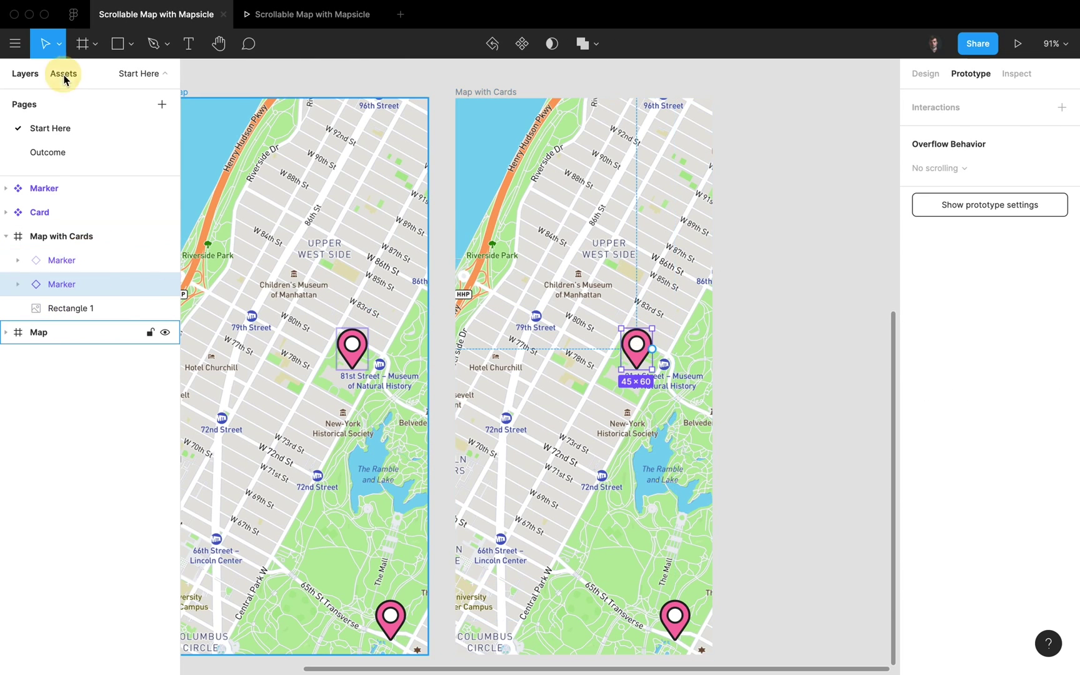
{"action": "left_click", "coordinate": [64, 75]}
Step: Place a Card instance from Assets centred above the upper 81st Street marker
{"action": "mouse_move", "coordinate": [62, 184]}
{"action": "left_mouse_down"}
{"action": "mouse_move", "coordinate": [629, 310]}
{"action": "mouse_move", "coordinate": [707, 289]}
{"action": "mouse_move", "coordinate": [612, 275]}
{"action": "mouse_move", "coordinate": [591, 231]}
{"action": "mouse_move", "coordinate": [604, 258]}
{"action": "mouse_move", "coordinate": [614, 241]}
{"action": "left_mouse_up"}
{"action": "scroll", "coordinate": [631, 309], "scroll_direction": "up", "scroll_amount": 5}
{"action": "left_click", "coordinate": [25, 73]}
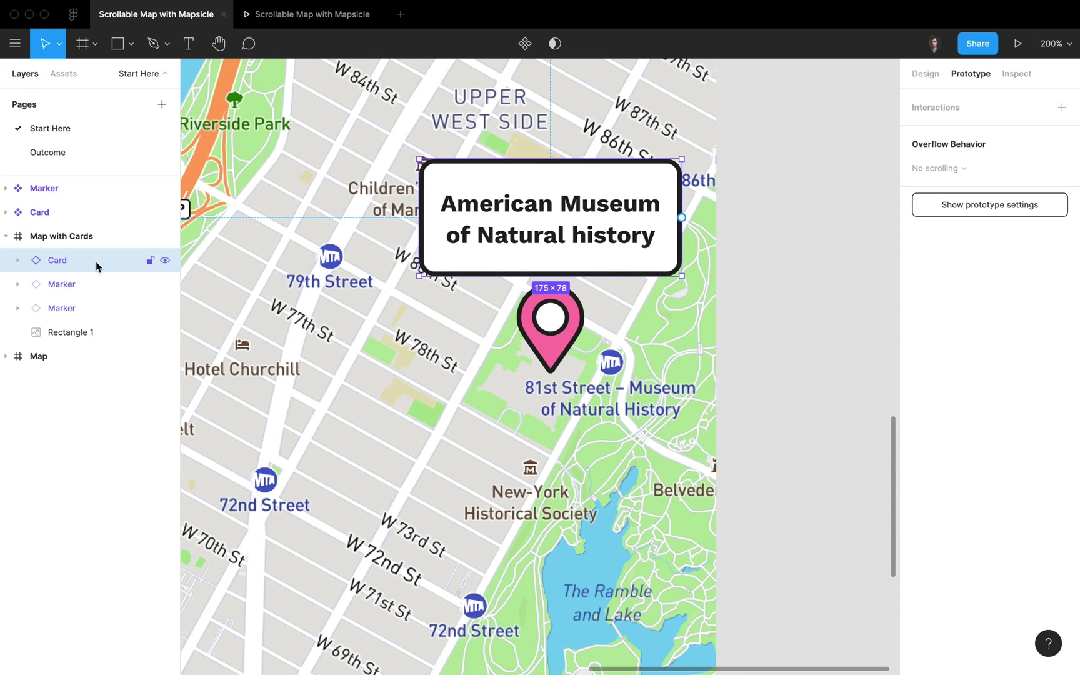
{"action": "left_click", "coordinate": [115, 284]}
{"action": "left_click", "coordinate": [116, 308]}
{"action": "left_click", "coordinate": [550, 319]}
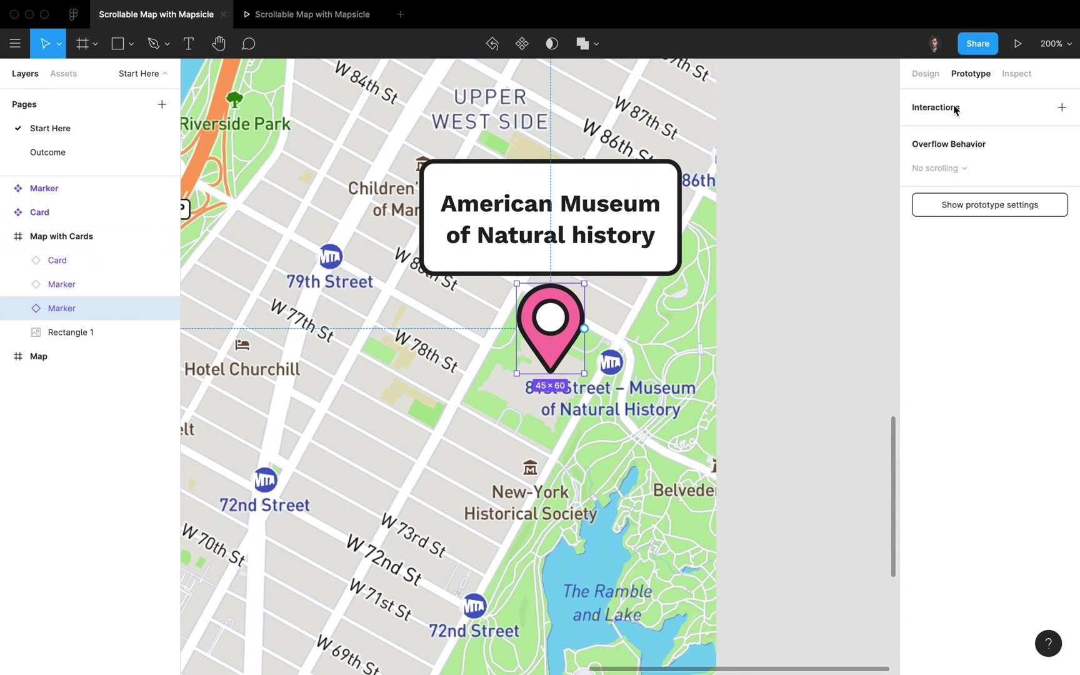
Step: Make tapping that marker scroll to the Card with offsets -350 vertical and -165 horizontal
{"action": "mouse_move", "coordinate": [583, 328]}
{"action": "left_mouse_down"}
{"action": "mouse_move", "coordinate": [620, 272]}
{"action": "mouse_move", "coordinate": [610, 270]}
{"action": "left_mouse_up"}
{"action": "left_click", "coordinate": [838, 198]}
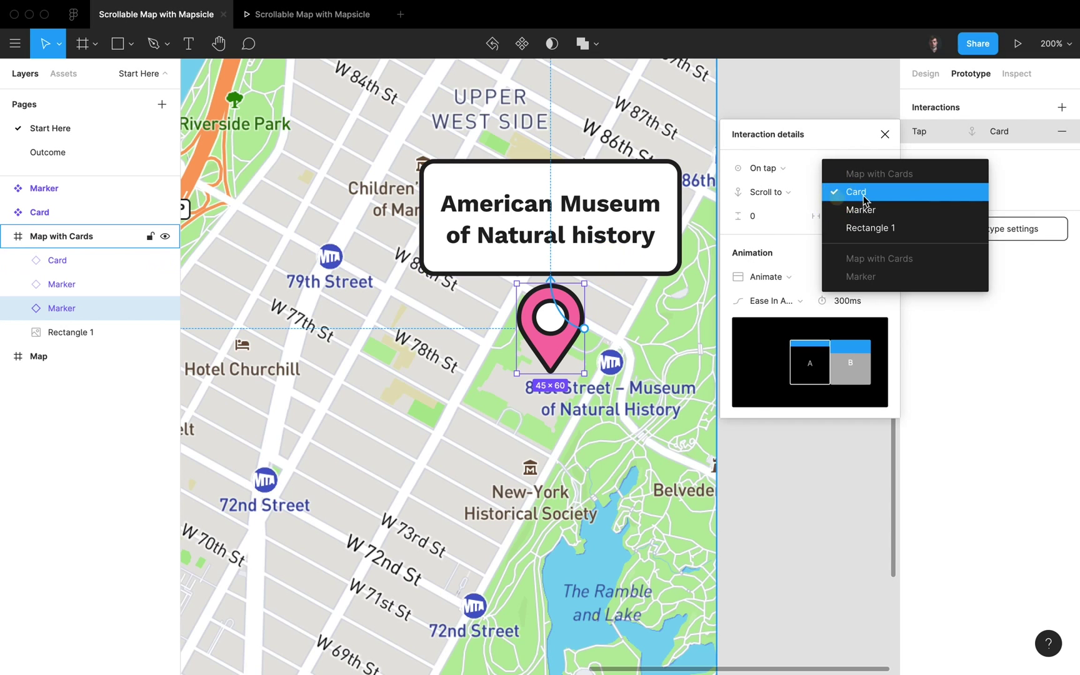
{"action": "left_click", "coordinate": [869, 192]}
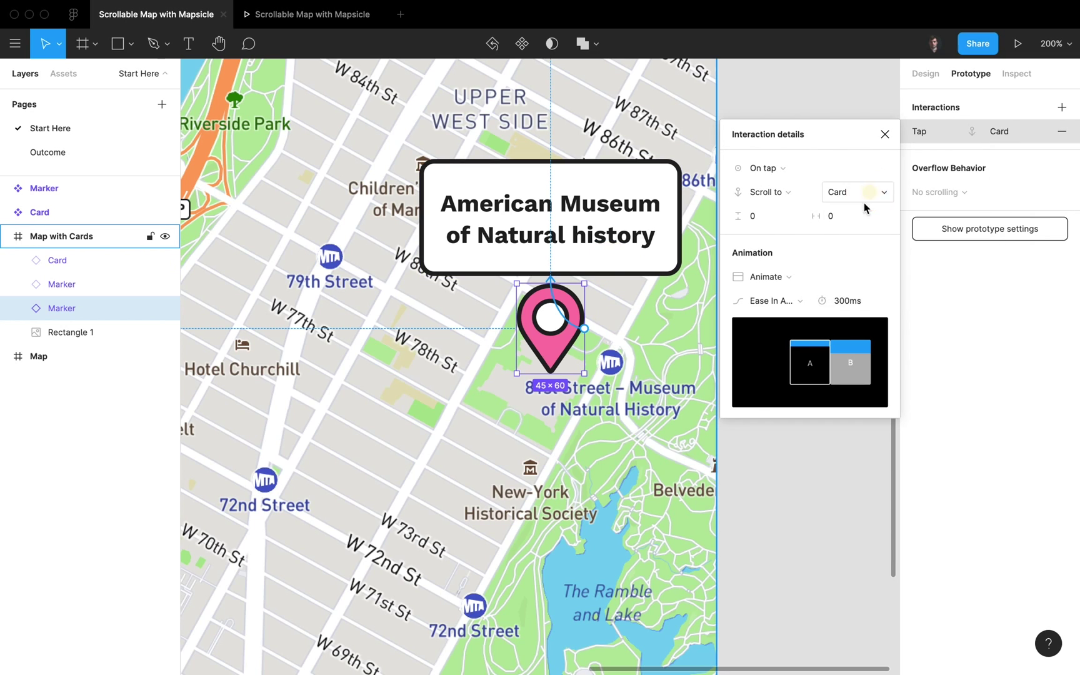
{"action": "double_click", "coordinate": [770, 221]}
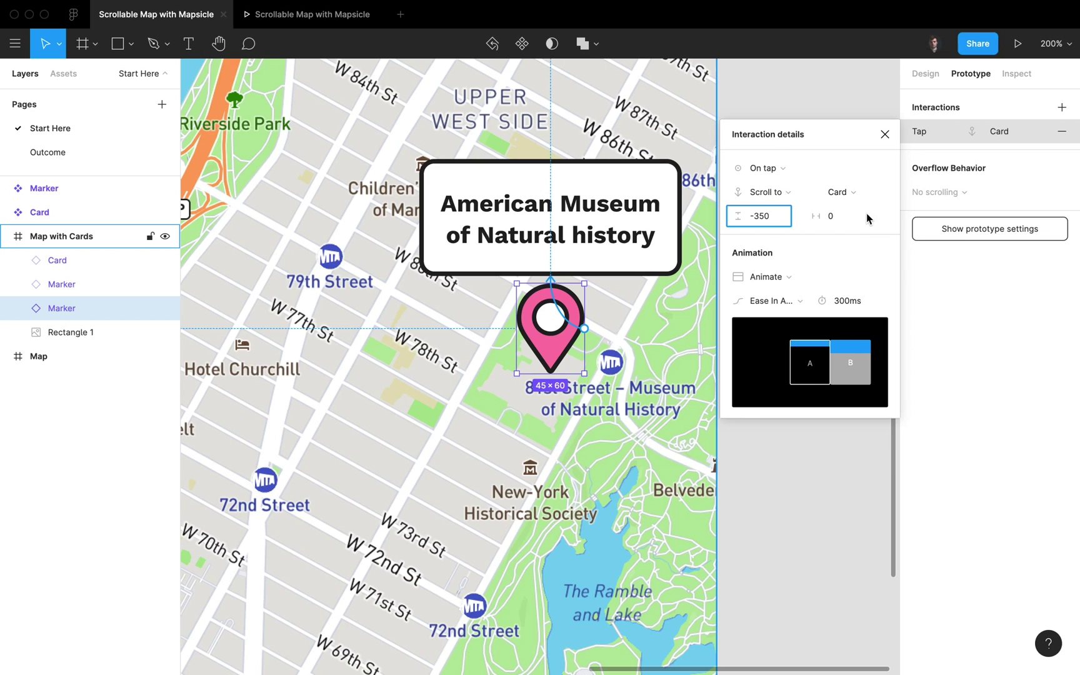
{"action": "left_click", "coordinate": [843, 221]}
{"action": "type", "text": "-165"}
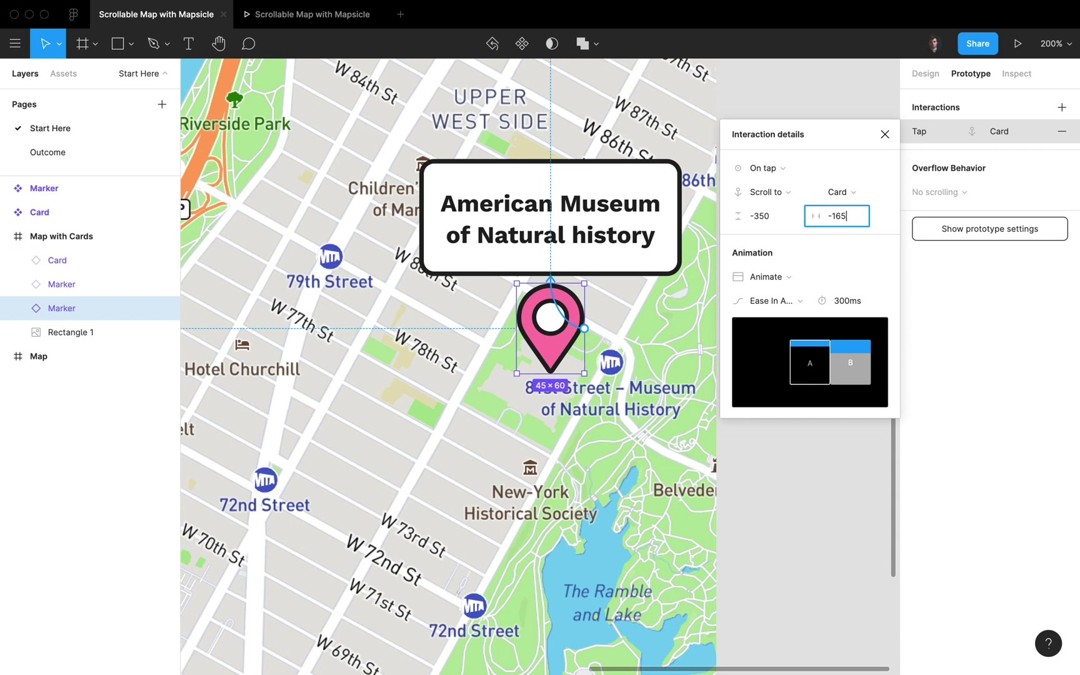
{"action": "key", "text": "Return"}
{"action": "left_click", "coordinate": [884, 135]}
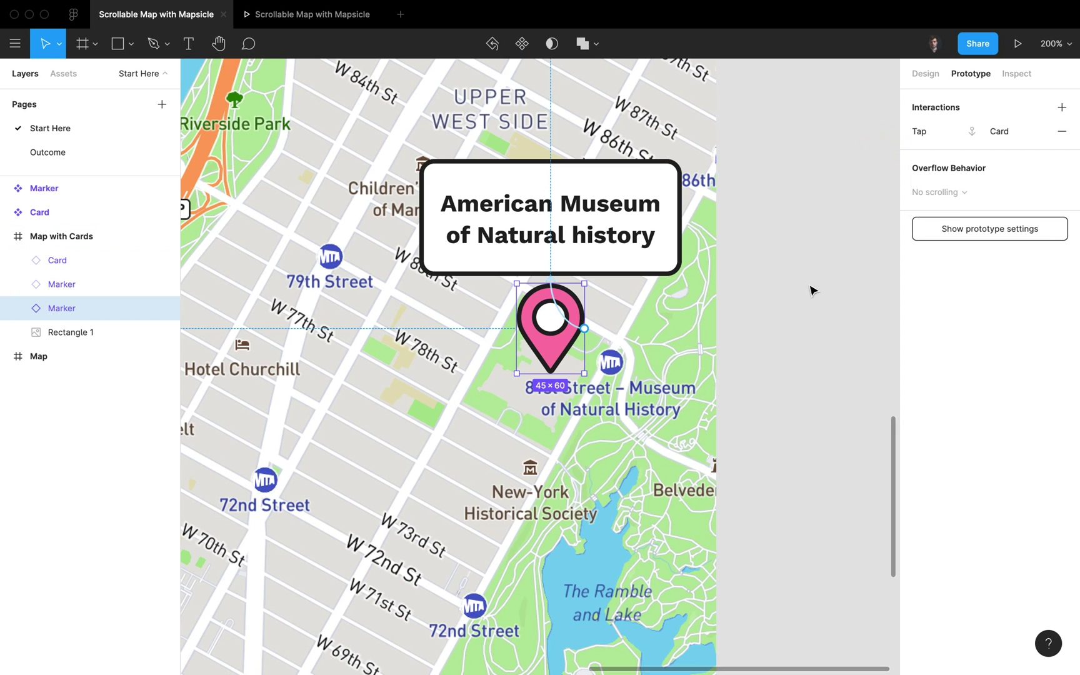
{"action": "left_click", "coordinate": [813, 282]}
Step: Drag a second Card instance from Assets above the lower marker near 65th St
{"action": "left_click", "coordinate": [924, 75]}
{"action": "scroll", "coordinate": [795, 268], "scroll_direction": "down", "scroll_amount": 5}
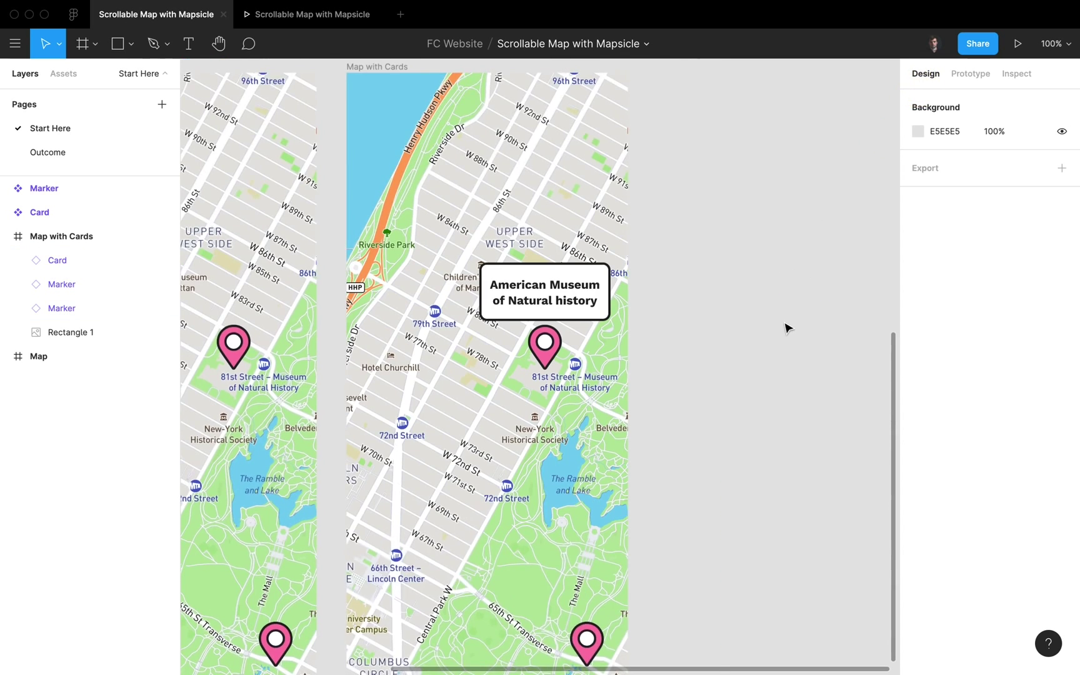
{"action": "scroll", "coordinate": [784, 325], "scroll_direction": "down", "scroll_amount": 5}
{"action": "scroll", "coordinate": [784, 322], "scroll_direction": "up", "scroll_amount": 5}
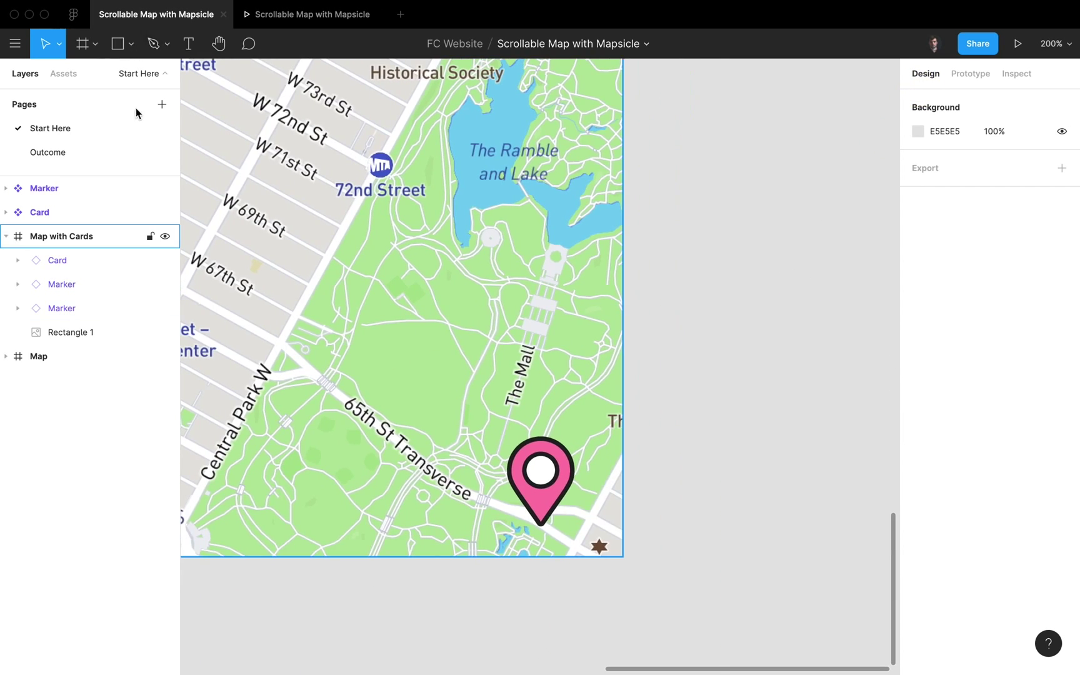
{"action": "left_click", "coordinate": [63, 73]}
{"action": "left_click_drag", "start_coordinate": [42, 200], "coordinate": [514, 408]}
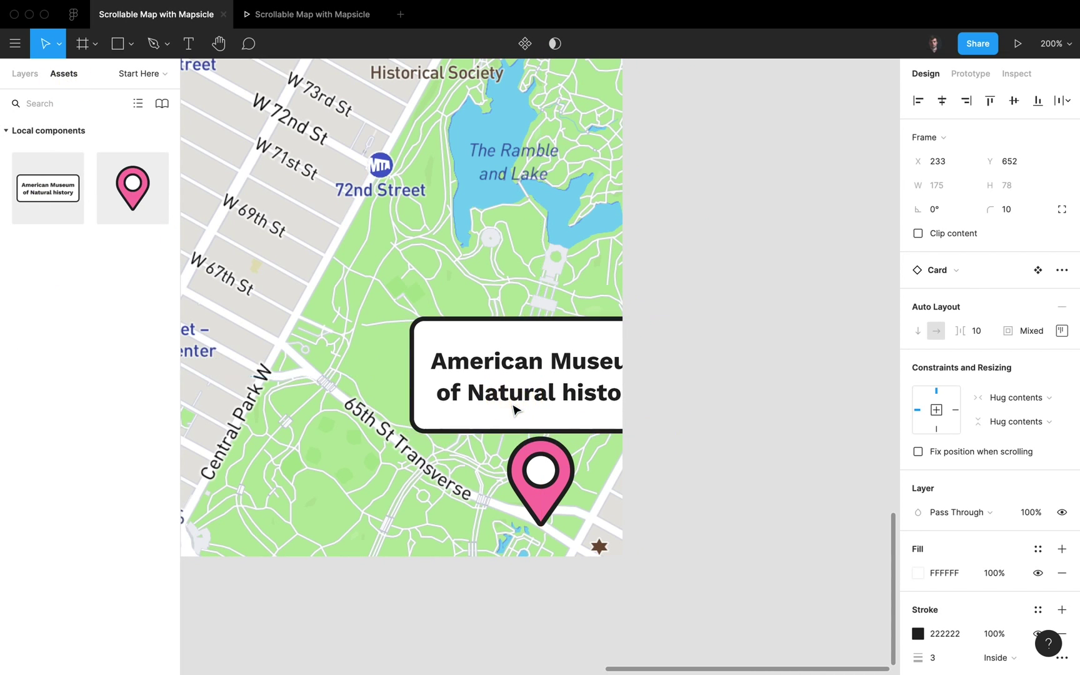
Step: Change the new card's text to Central Park Entrance
{"action": "double_click", "coordinate": [523, 362]}
{"action": "type", "text": "Cen"}
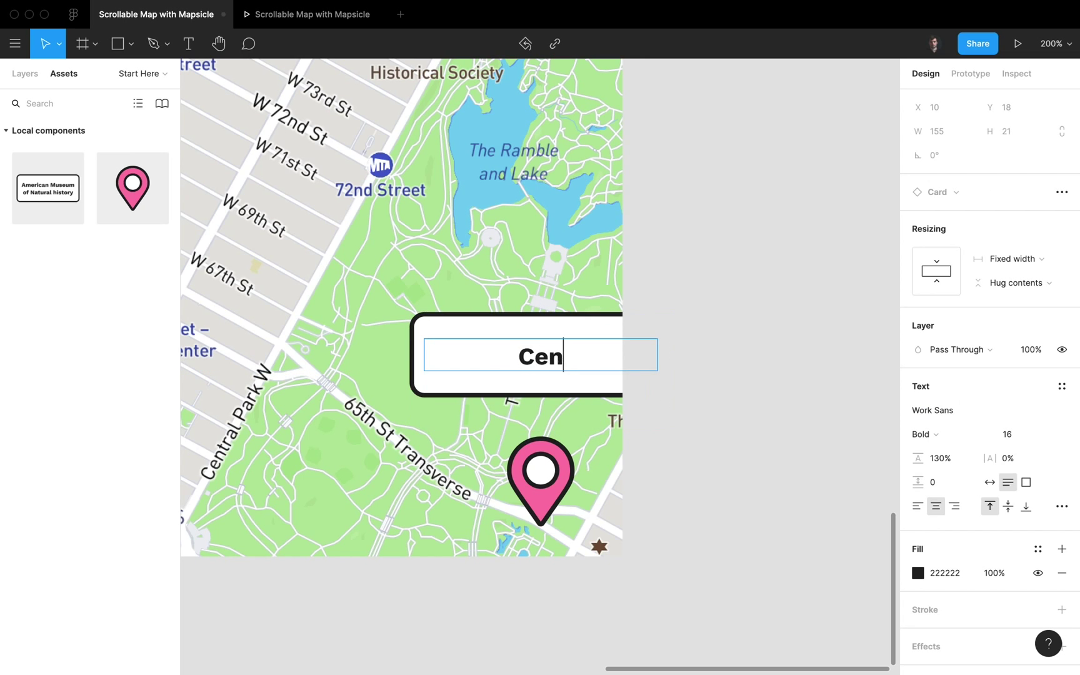
{"action": "type", "text": "tral par"}
{"action": "key", "text": "BackSpace"}
{"action": "key", "text": "BackSpace"}
{"action": "key", "text": "BackSpace"}
{"action": "key", "text": "BackSpace"}
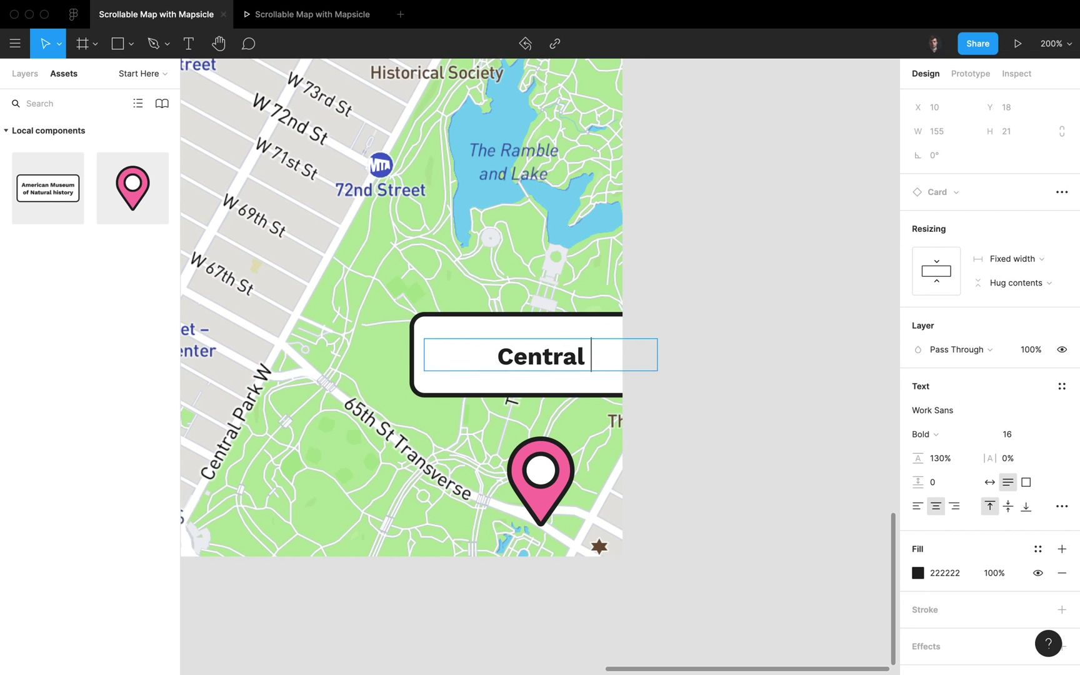
{"action": "type", "text": "Park Entrance"}
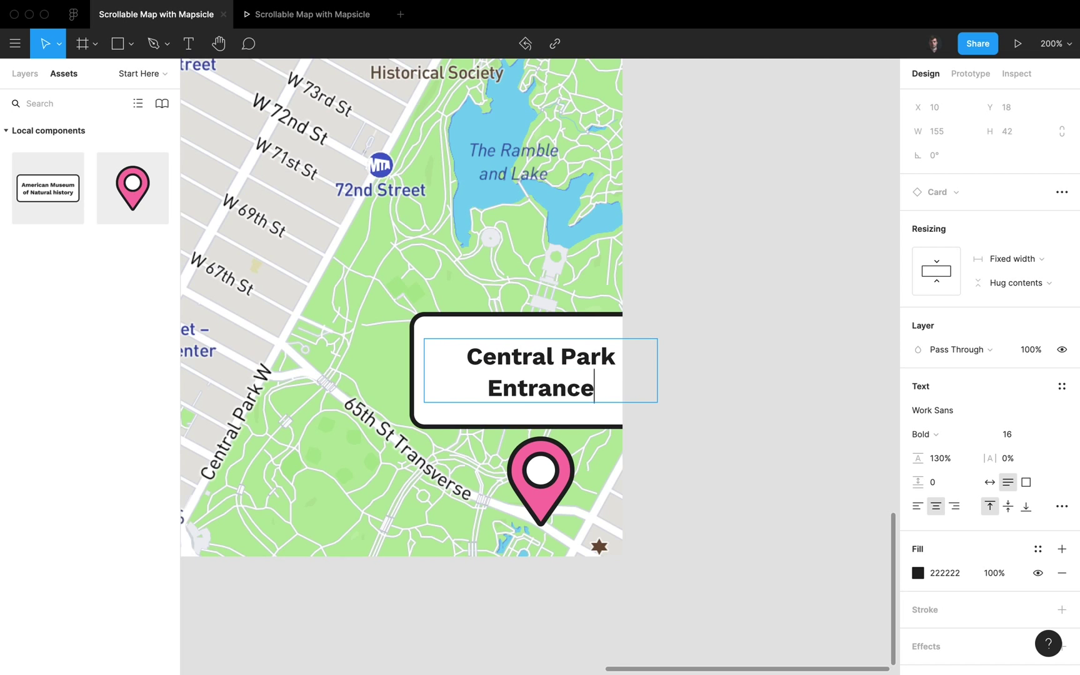
{"action": "left_click", "coordinate": [559, 330]}
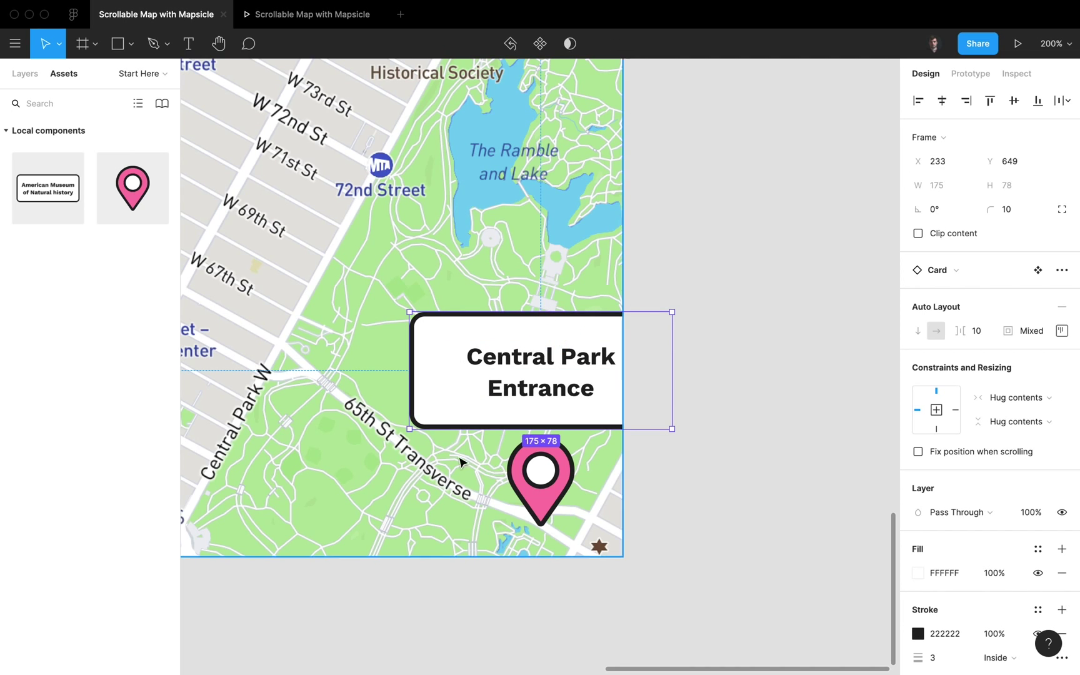
{"action": "left_click", "coordinate": [970, 73]}
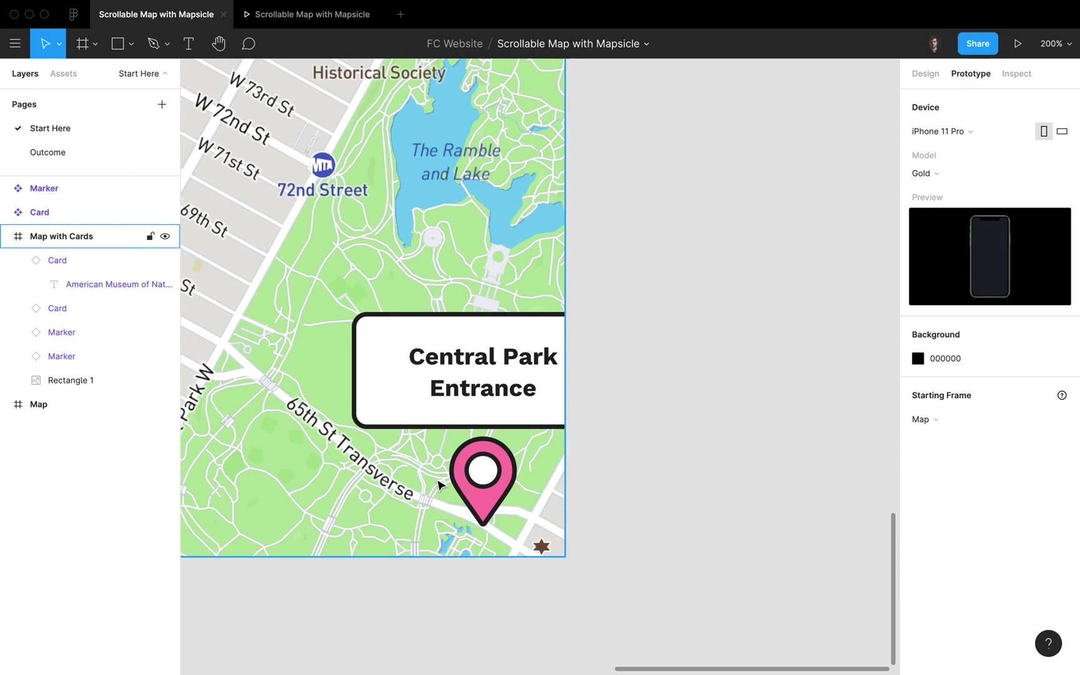
Step: Make the lower marker scroll to the Central Park Entrance card, animated ease in and out, offsets -350/-165
{"action": "left_click", "coordinate": [485, 481]}
{"action": "left_click_drag", "start_coordinate": [519, 486], "coordinate": [531, 418]}
{"action": "left_click", "coordinate": [772, 278]}
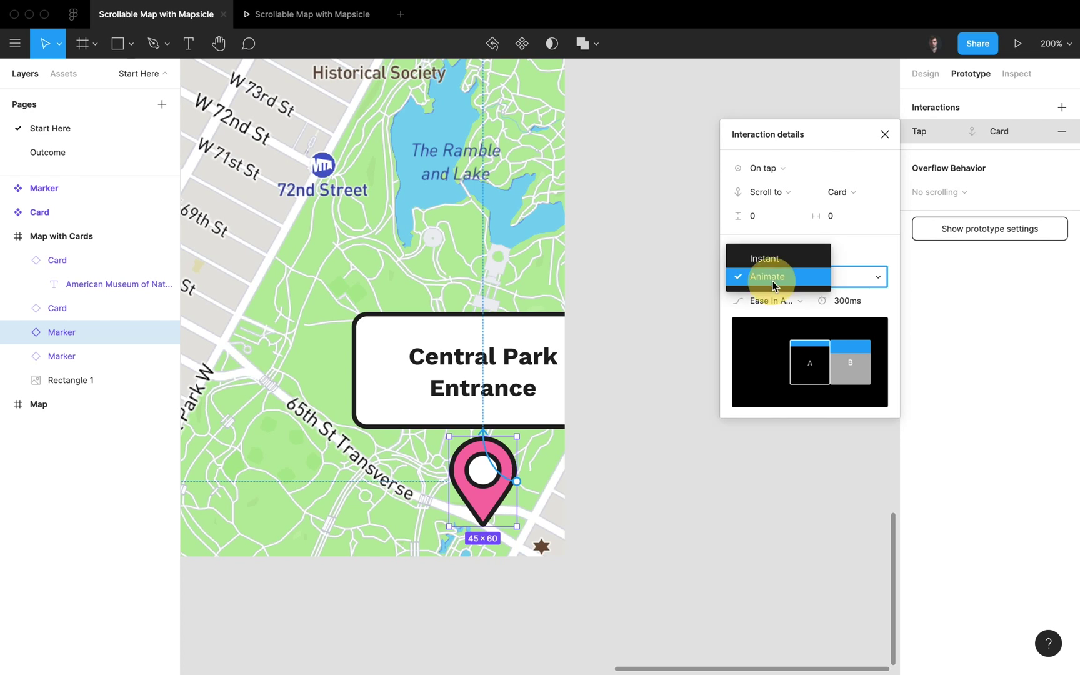
{"action": "left_click", "coordinate": [775, 276]}
{"action": "left_click", "coordinate": [775, 300]}
{"action": "left_click", "coordinate": [776, 300]}
{"action": "left_click", "coordinate": [768, 215]}
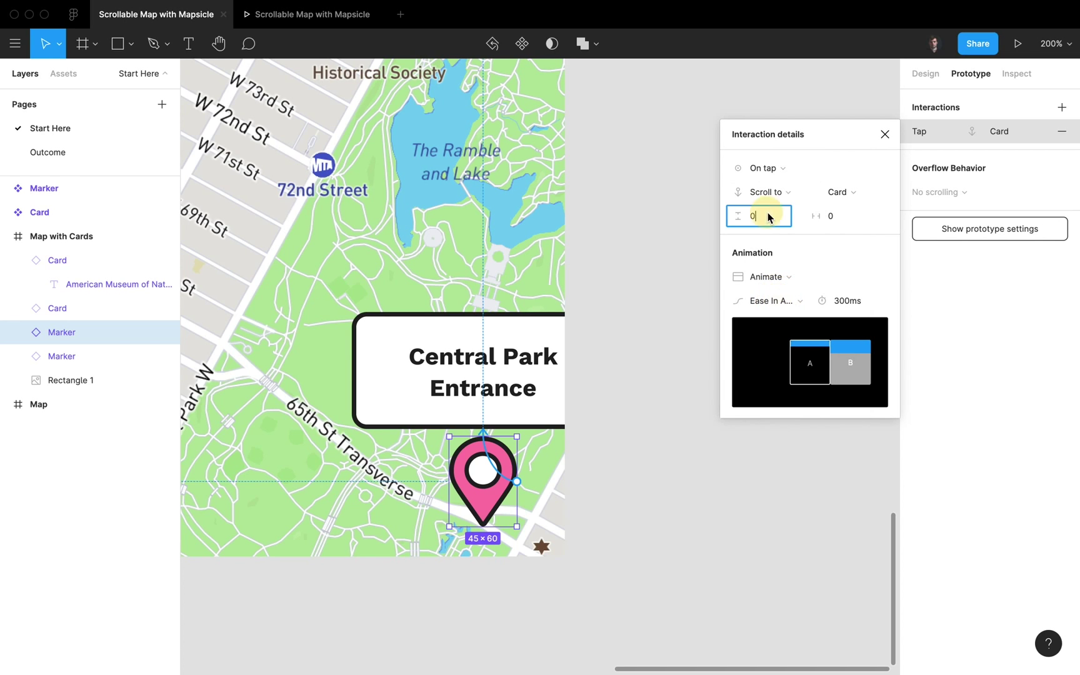
{"action": "left_click", "coordinate": [841, 225]}
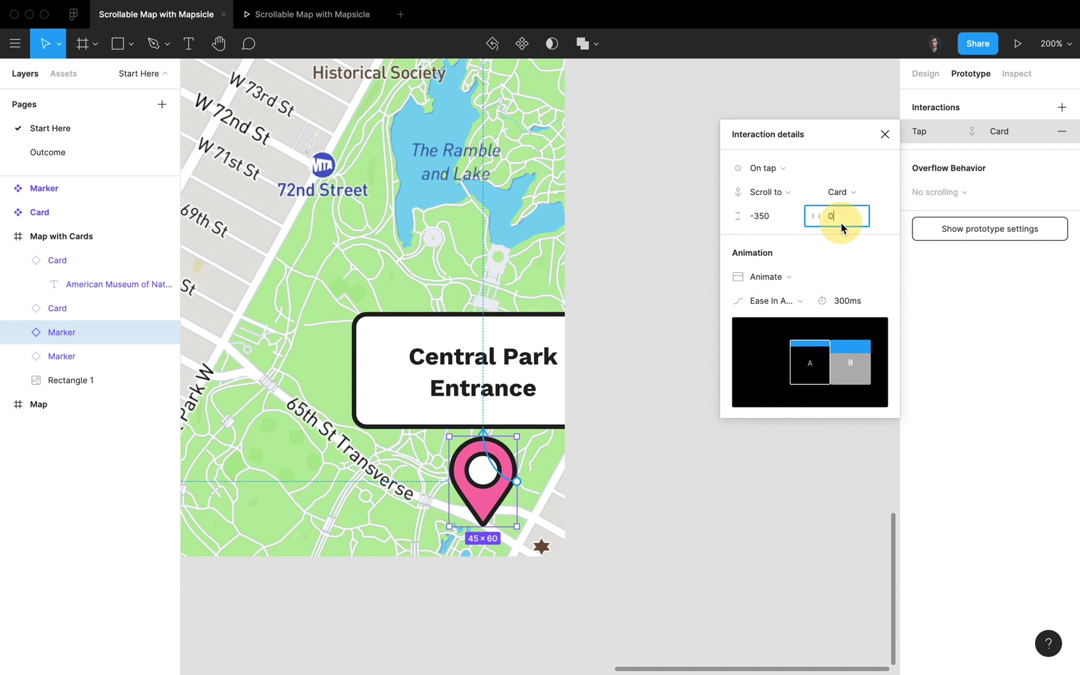
{"action": "left_click", "coordinate": [885, 134]}
Step: Clear the selection, zoom to fit both map frames, and select Map with Cards
{"action": "left_click", "coordinate": [797, 185]}
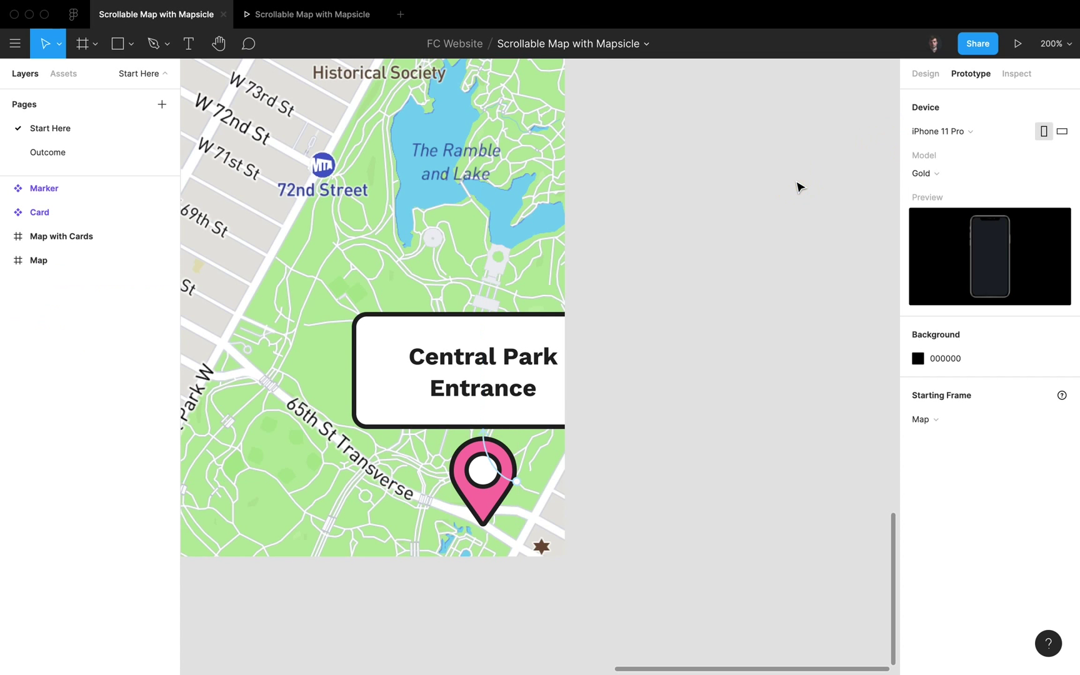
{"action": "key", "text": "shift+1"}
{"action": "left_click", "coordinate": [625, 337]}
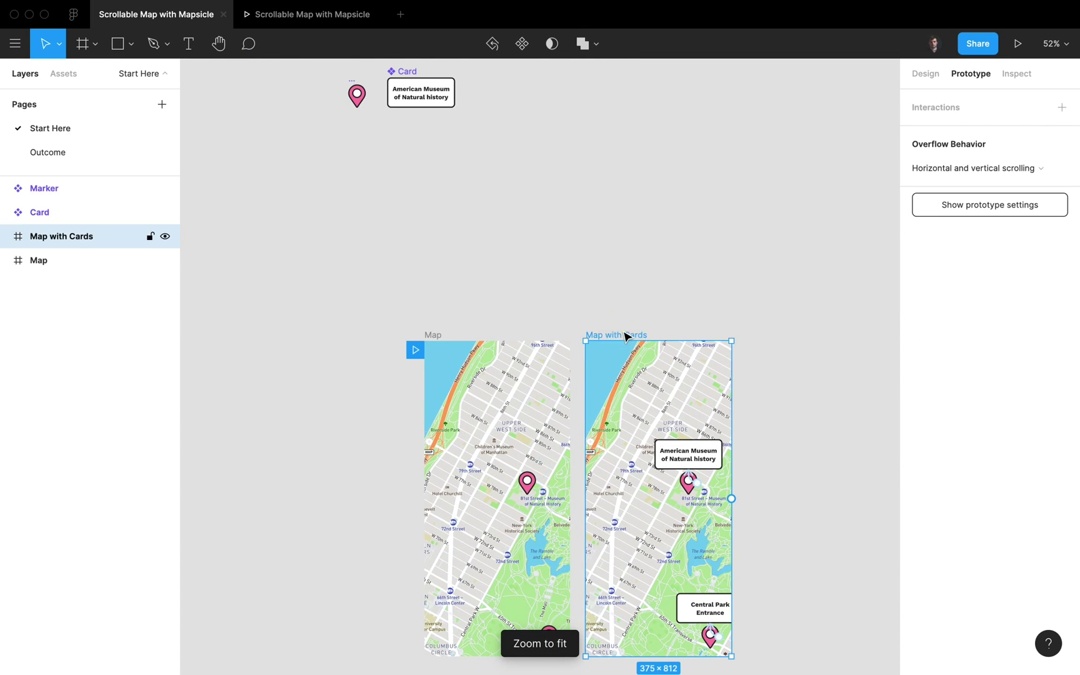
Step: Set Map with Cards as the prototype's starting frame and scroll its map in the preview
{"action": "key", "text": "shift+2"}
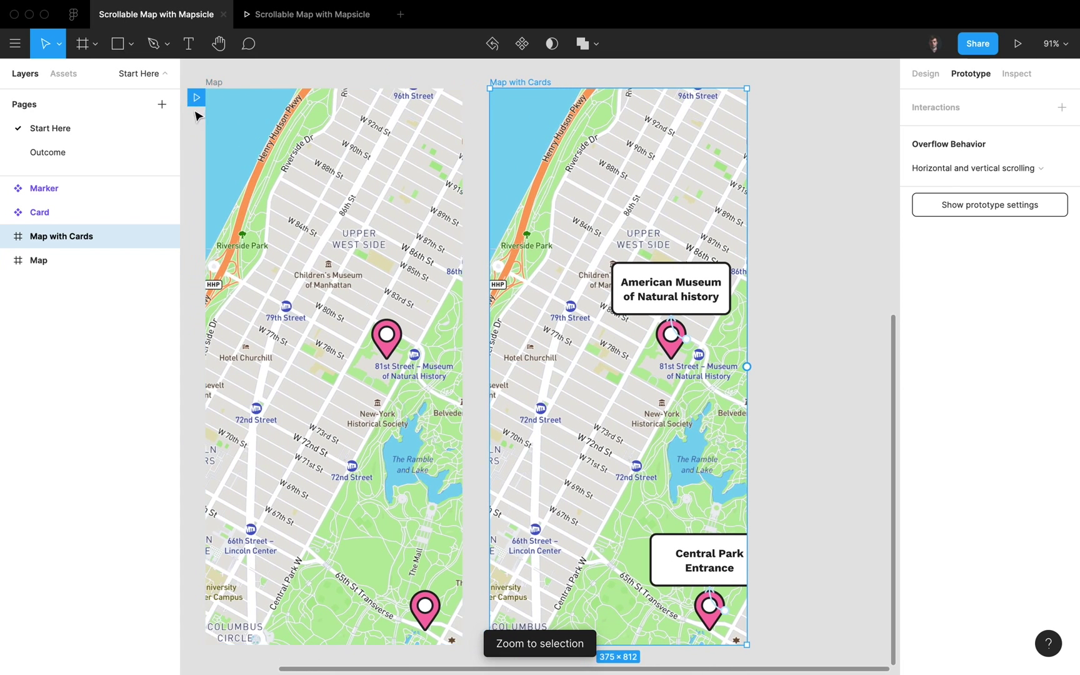
{"action": "left_click_drag", "start_coordinate": [192, 100], "coordinate": [475, 97]}
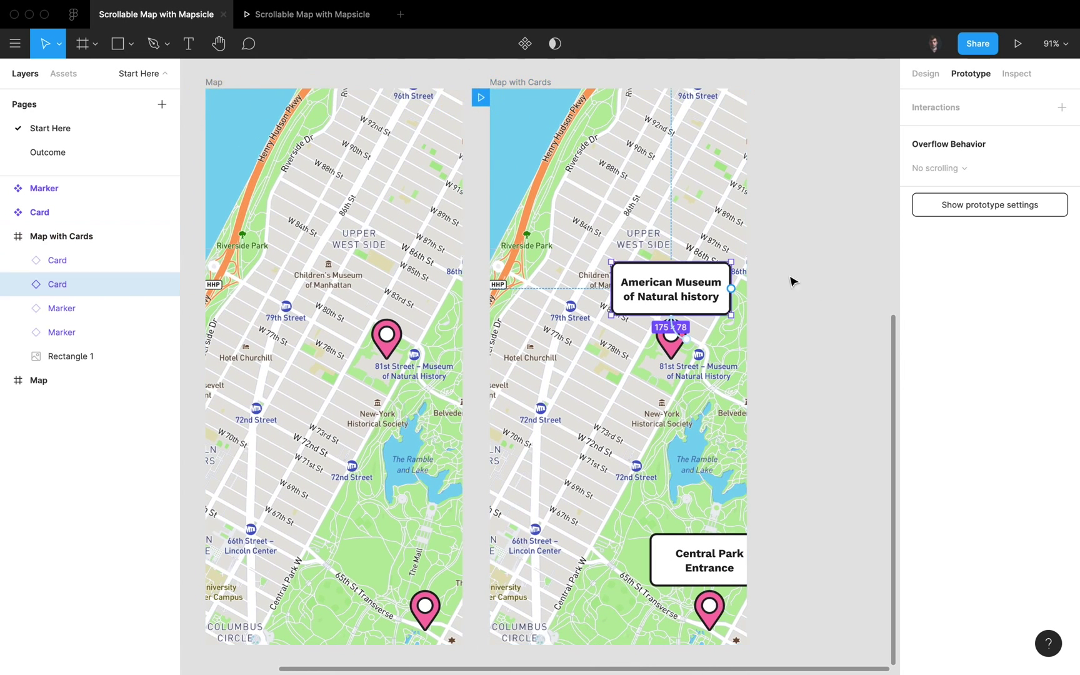
{"action": "left_click", "coordinate": [259, 27]}
{"action": "scroll", "coordinate": [550, 313], "scroll_direction": "up", "scroll_amount": 10}
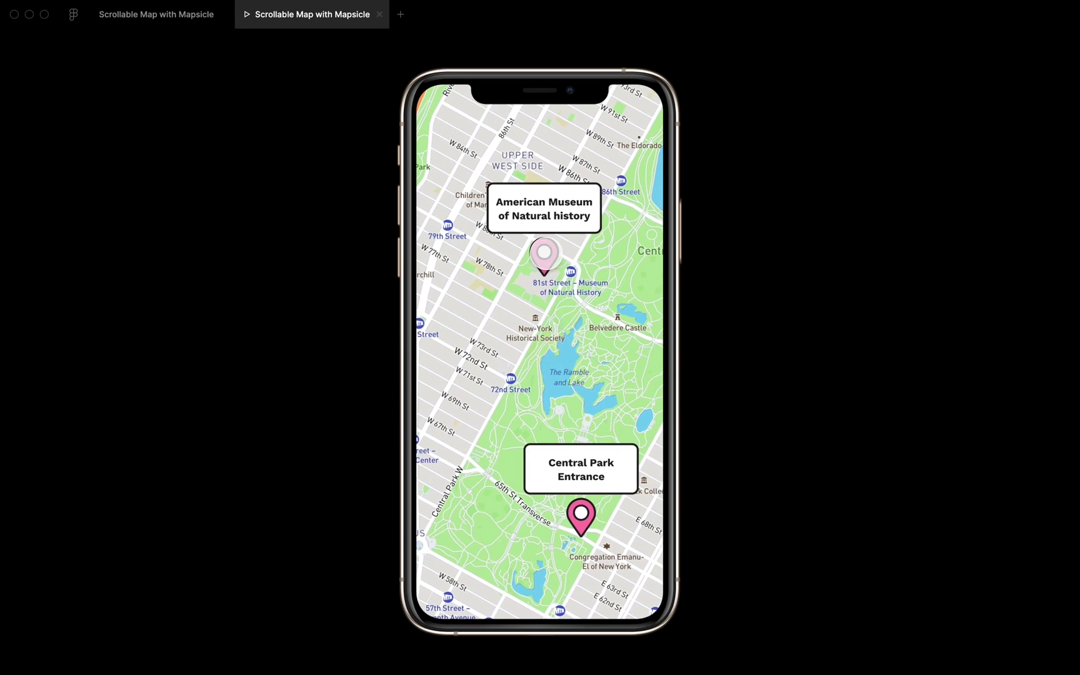
{"action": "scroll", "coordinate": [574, 496], "scroll_direction": "down", "scroll_amount": 5}
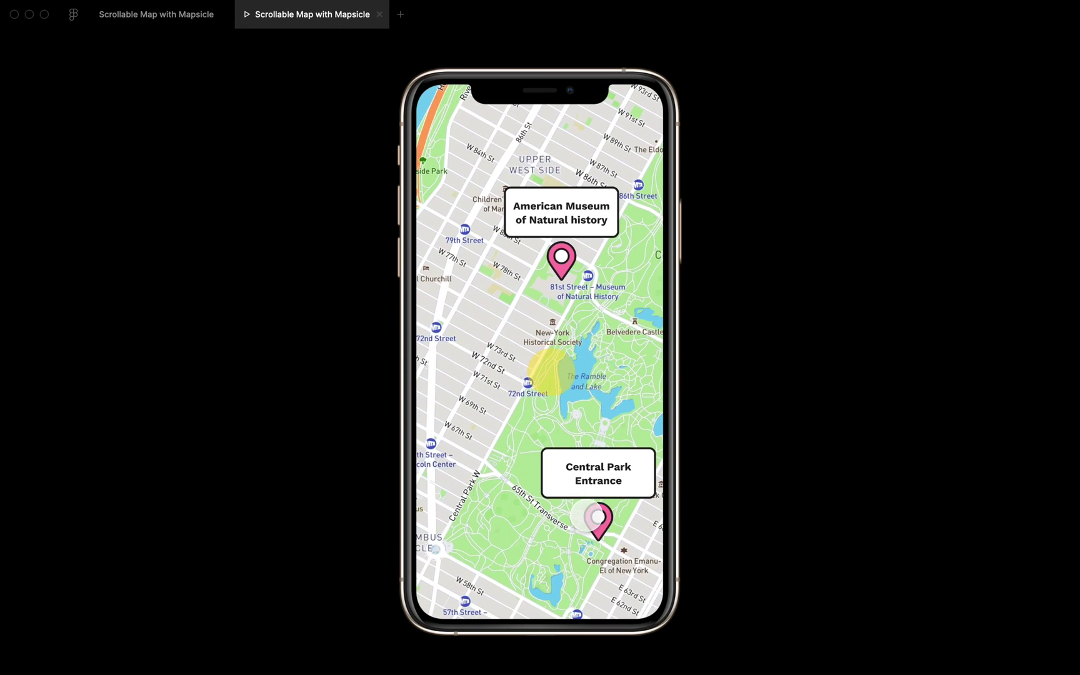
{"action": "scroll", "coordinate": [607, 532], "scroll_direction": "down", "scroll_amount": 5}
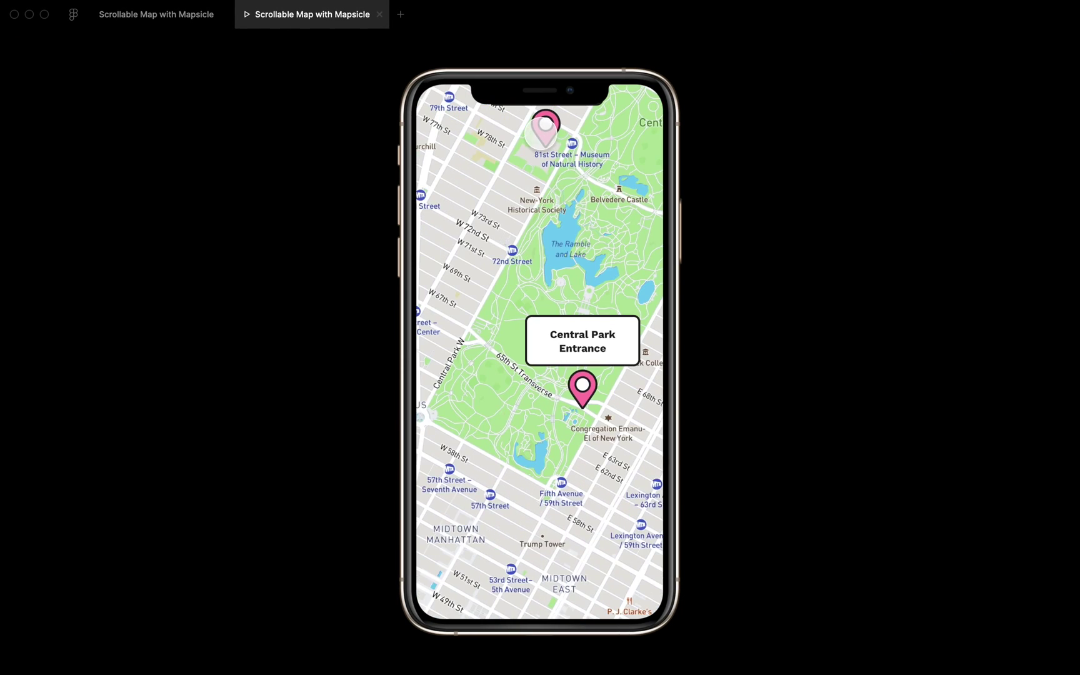
{"action": "scroll", "coordinate": [539, 350], "scroll_direction": "up", "scroll_amount": 5}
{"action": "left_click", "coordinate": [160, 20]}
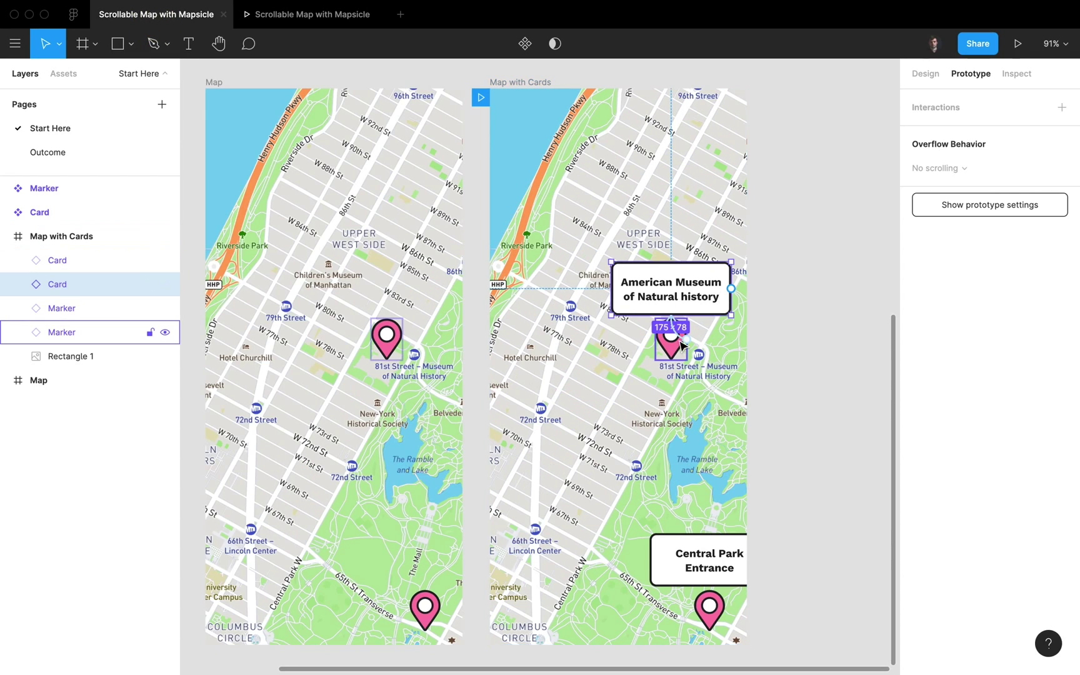
Step: Change the museum marker's horizontal scroll offset to -105 and test the tap in the prototype
{"action": "left_click", "coordinate": [683, 339]}
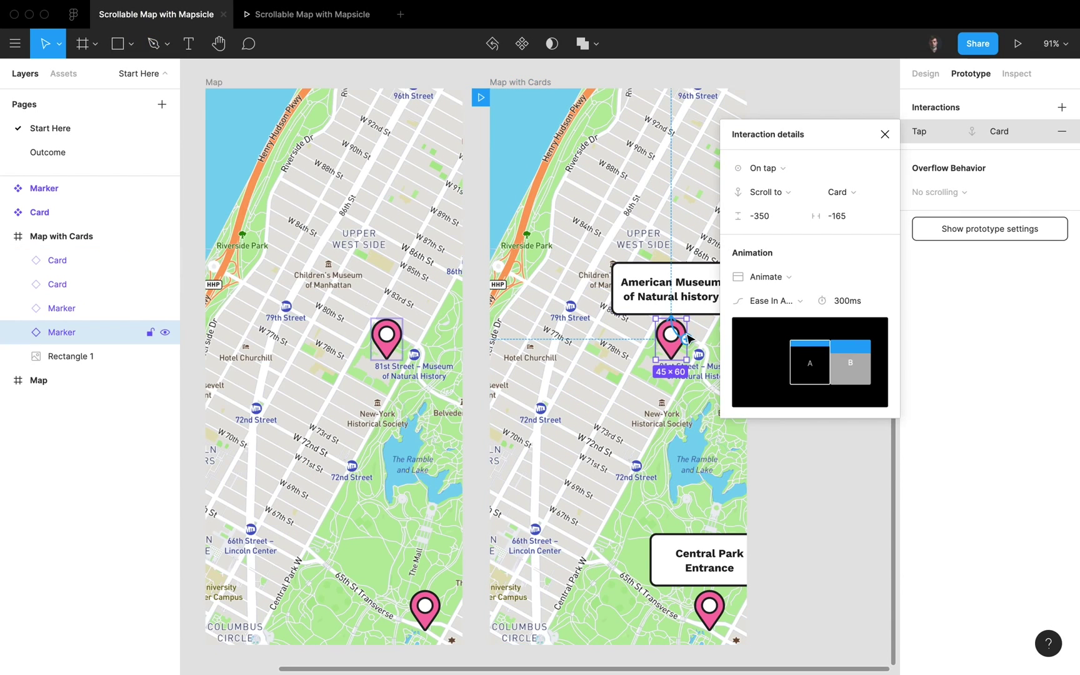
{"action": "left_click", "coordinate": [845, 219]}
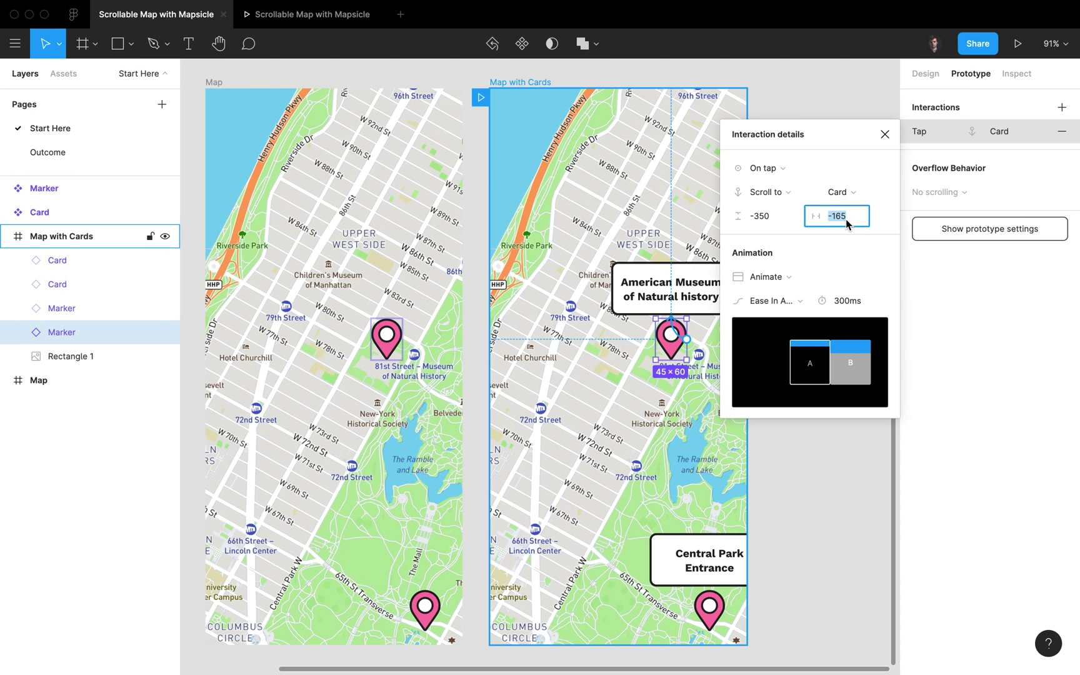
{"action": "type", "text": "-105"}
{"action": "left_click", "coordinate": [884, 134]}
{"action": "left_click", "coordinate": [281, 23]}
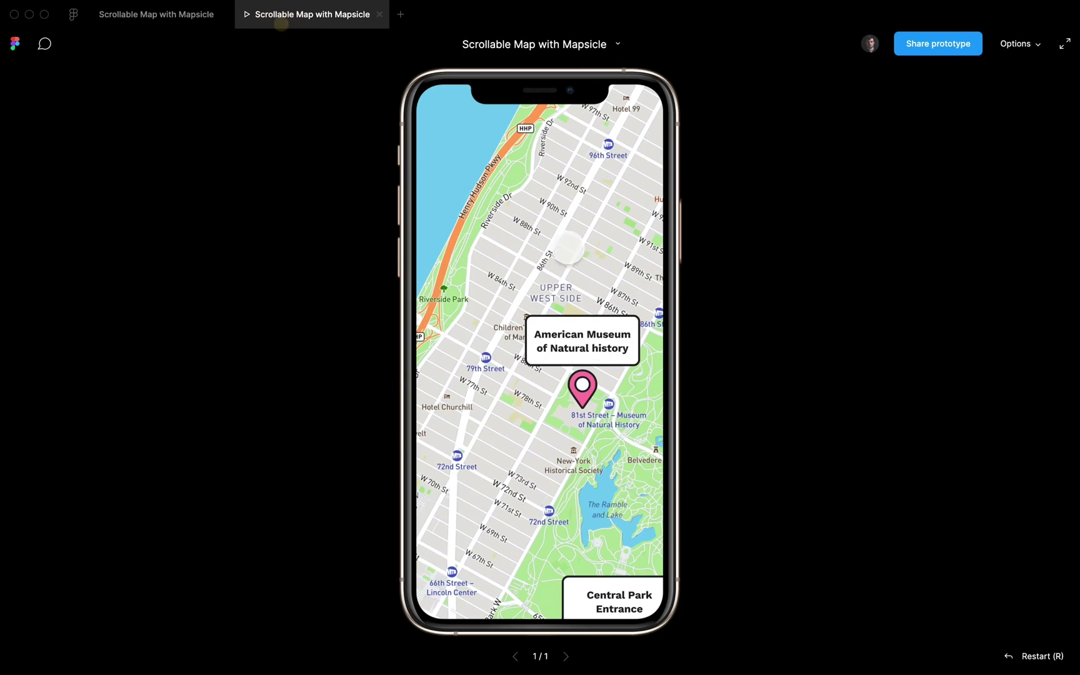
{"action": "left_click", "coordinate": [579, 385]}
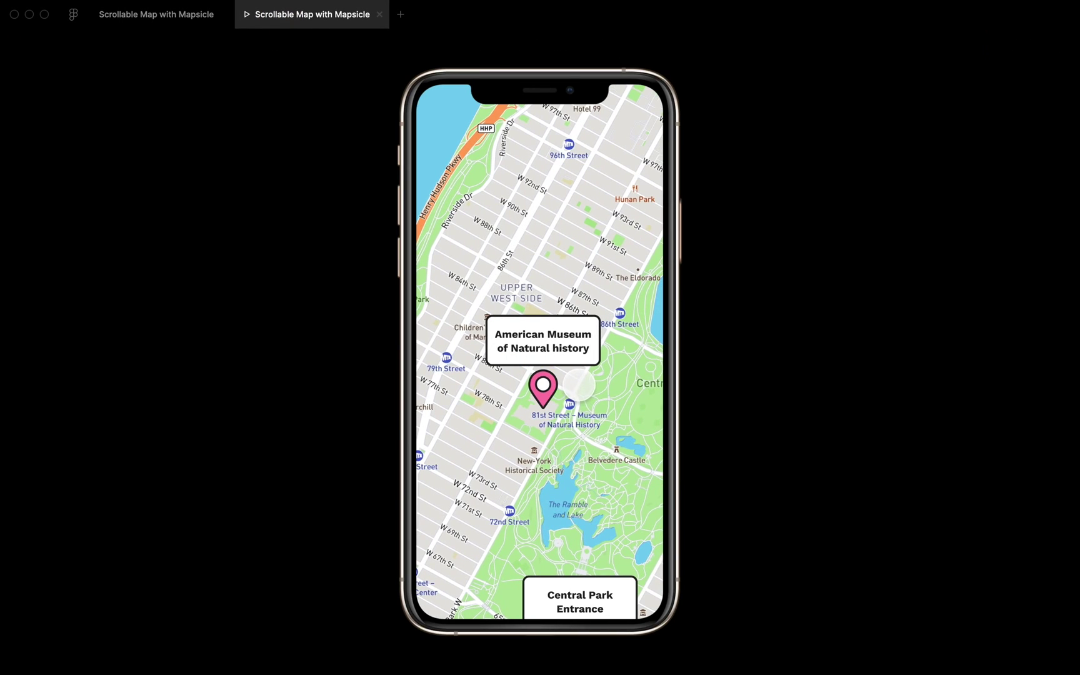
{"action": "left_click", "coordinate": [166, 18]}
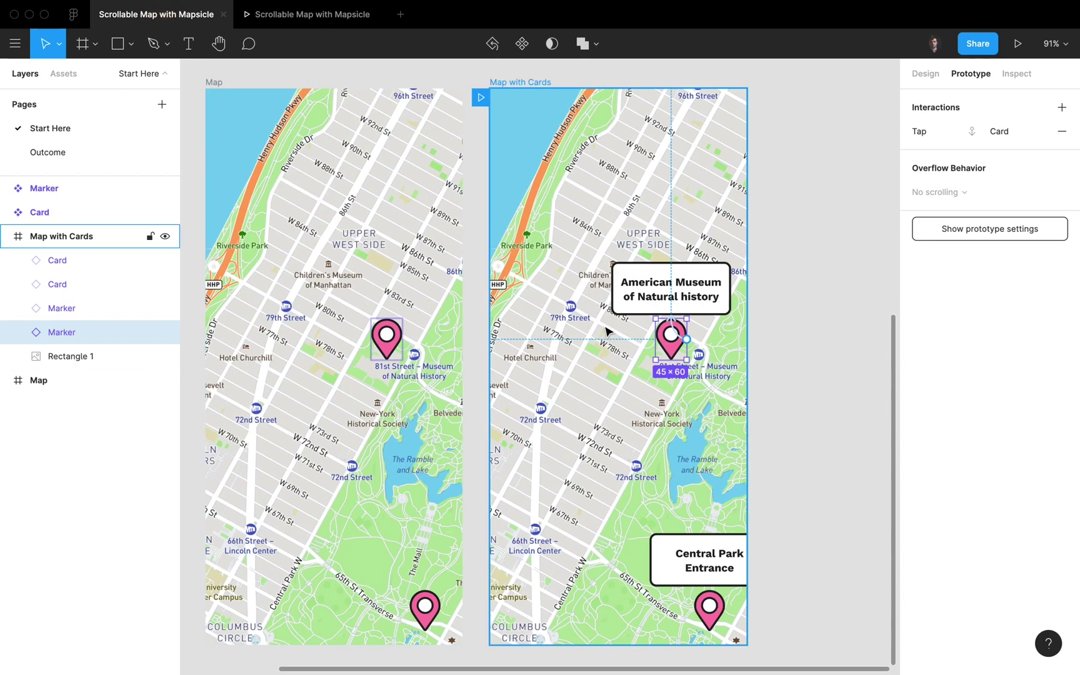
Step: Set the museum marker's vertical scroll offset to -330 and test the tap again
{"action": "left_click", "coordinate": [684, 338]}
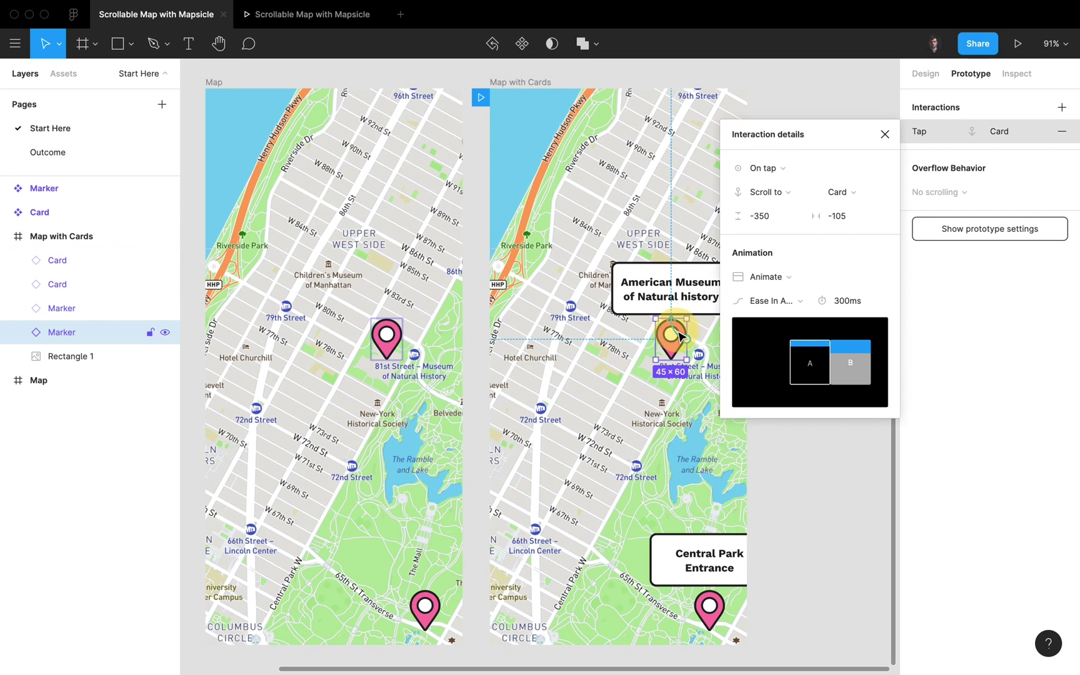
{"action": "left_click", "coordinate": [761, 216]}
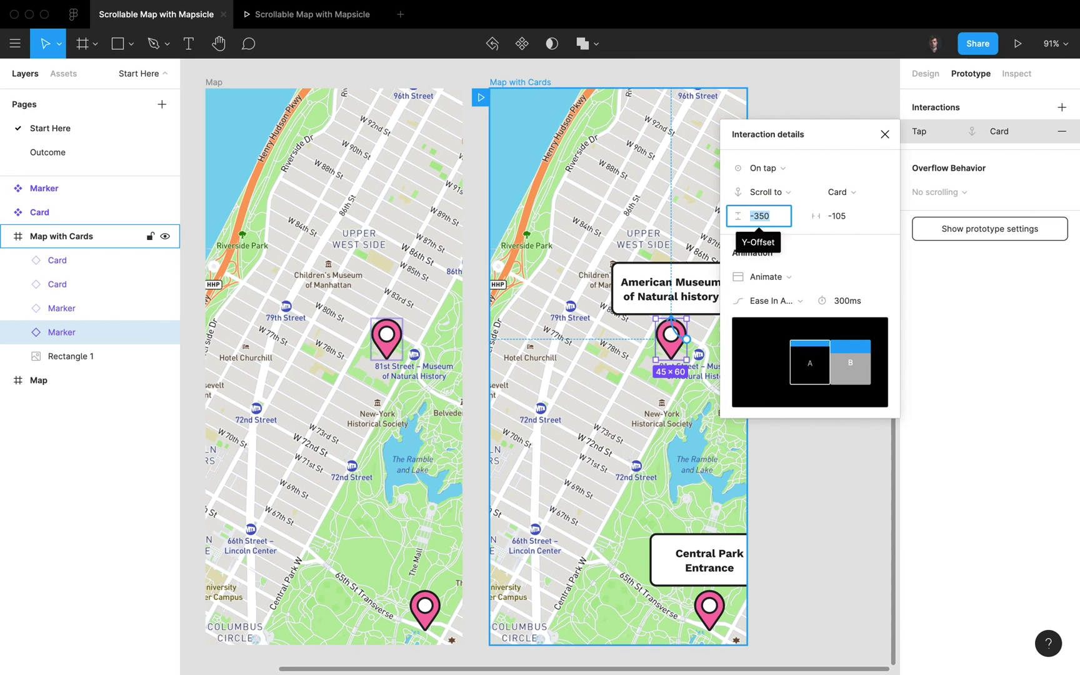
{"action": "key", "text": "Return"}
{"action": "left_click", "coordinate": [306, 14]}
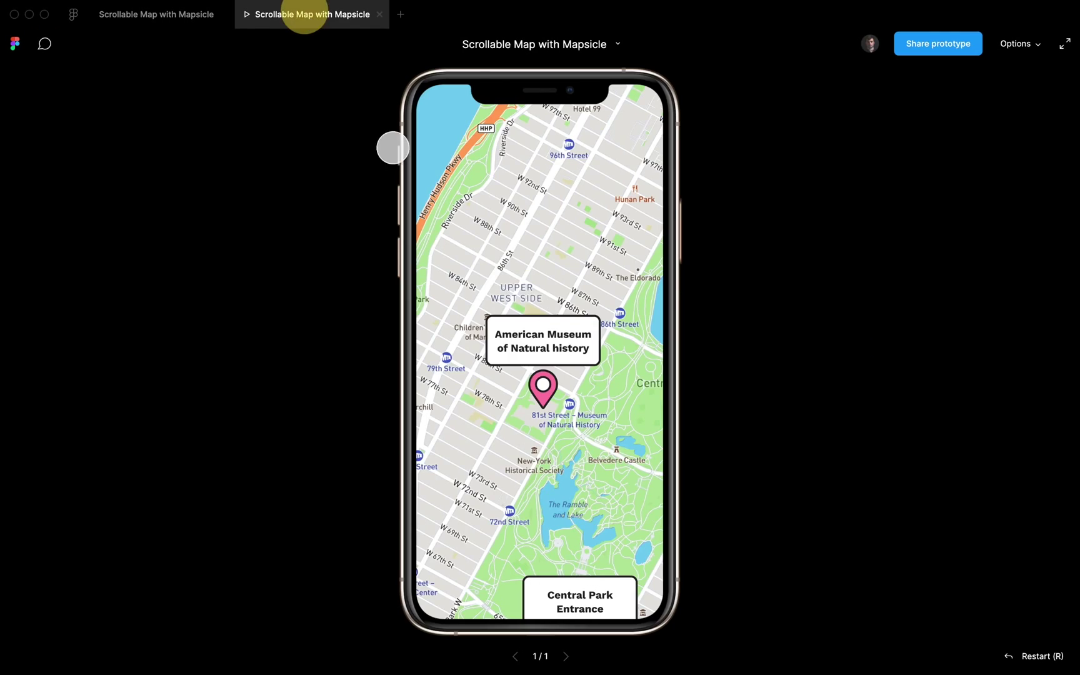
{"action": "left_click", "coordinate": [543, 384]}
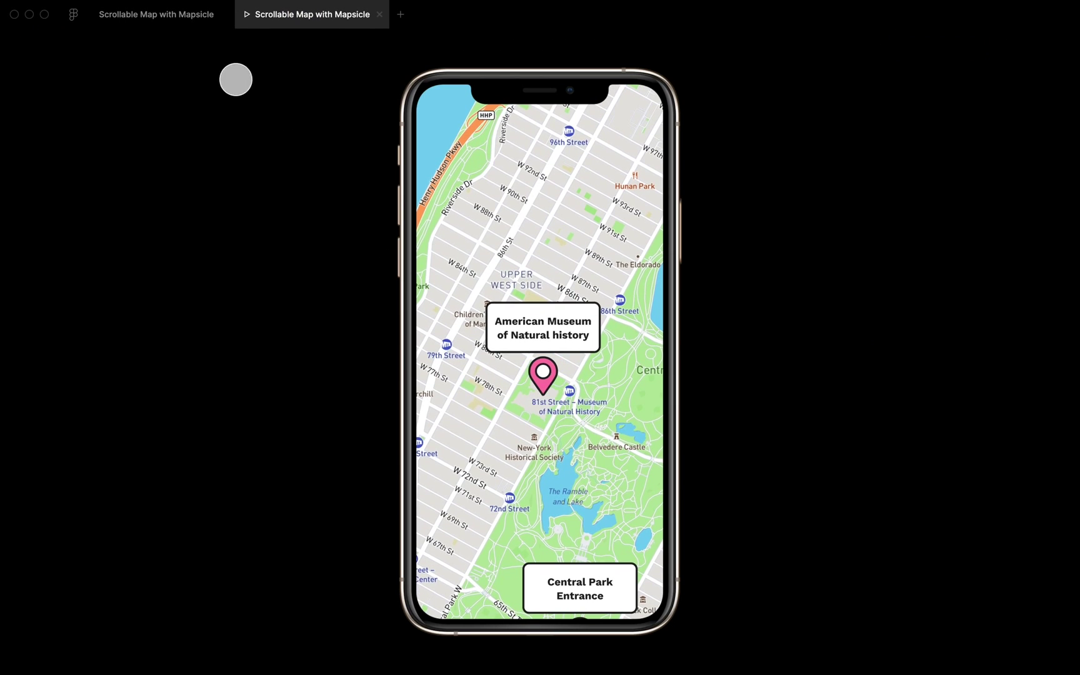
{"action": "left_click", "coordinate": [180, 18]}
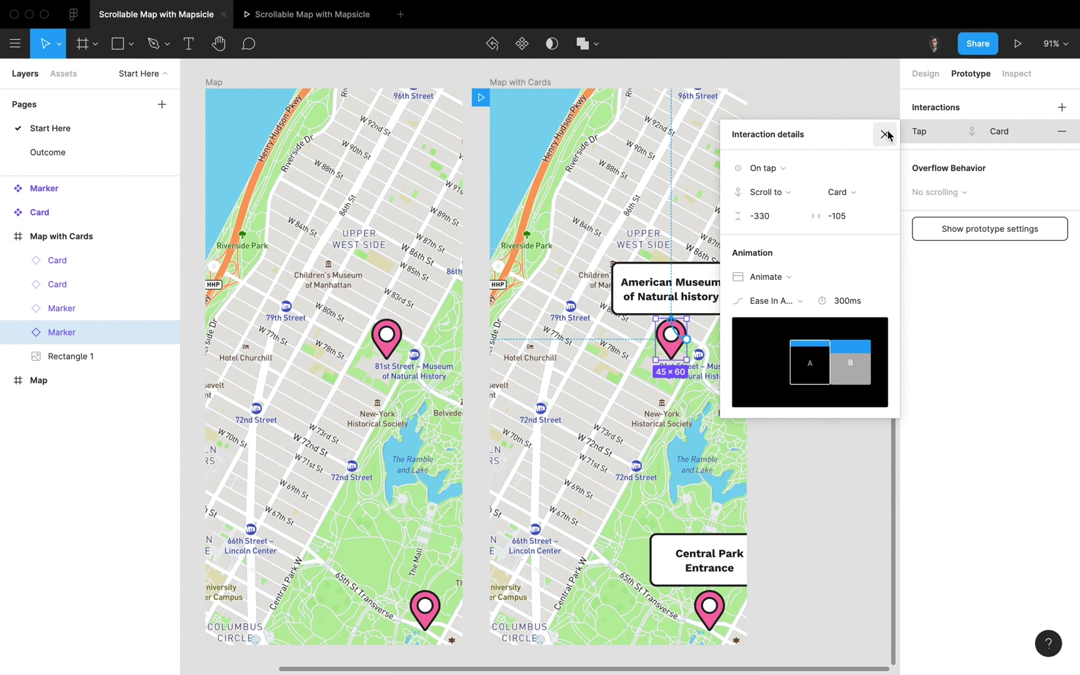
Step: Give the Central Park Entrance marker's tap scroll-to-card interaction a -330 offset
{"action": "left_click", "coordinate": [885, 134]}
{"action": "left_click", "coordinate": [719, 616]}
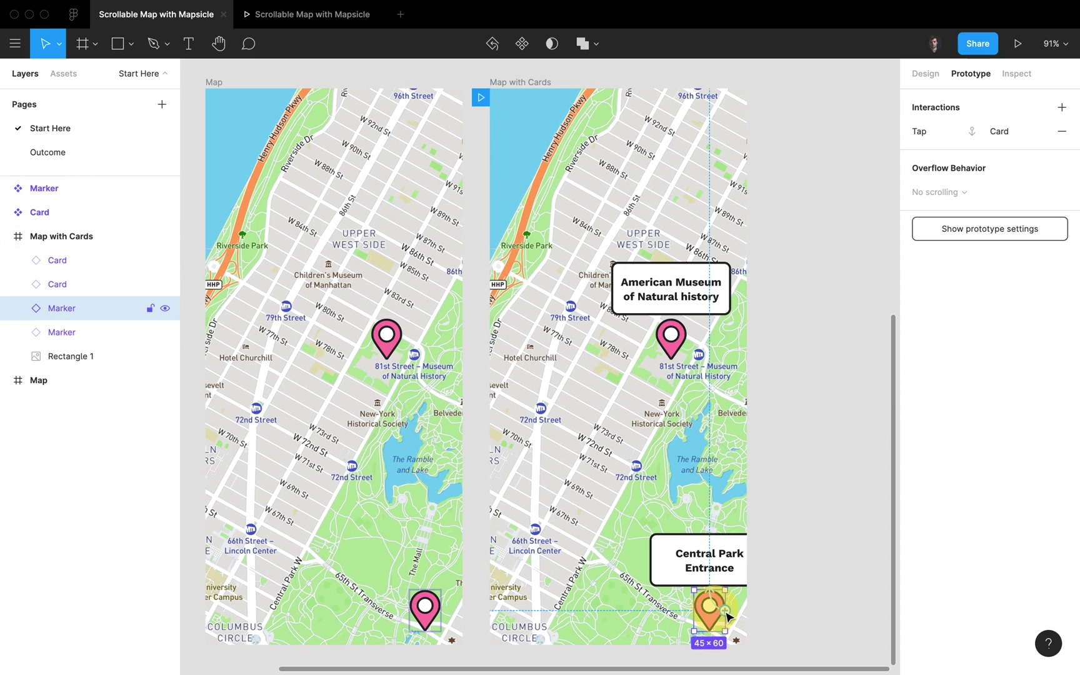
{"action": "left_click", "coordinate": [725, 611]}
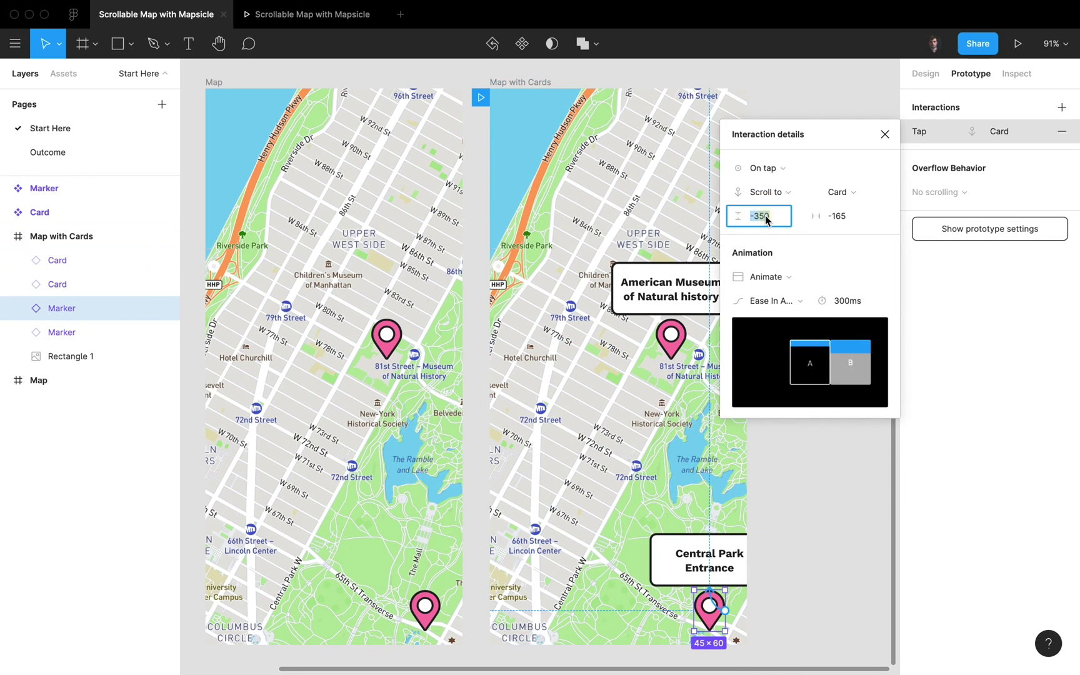
{"action": "left_click", "coordinate": [831, 220]}
{"action": "type", "text": "-"}
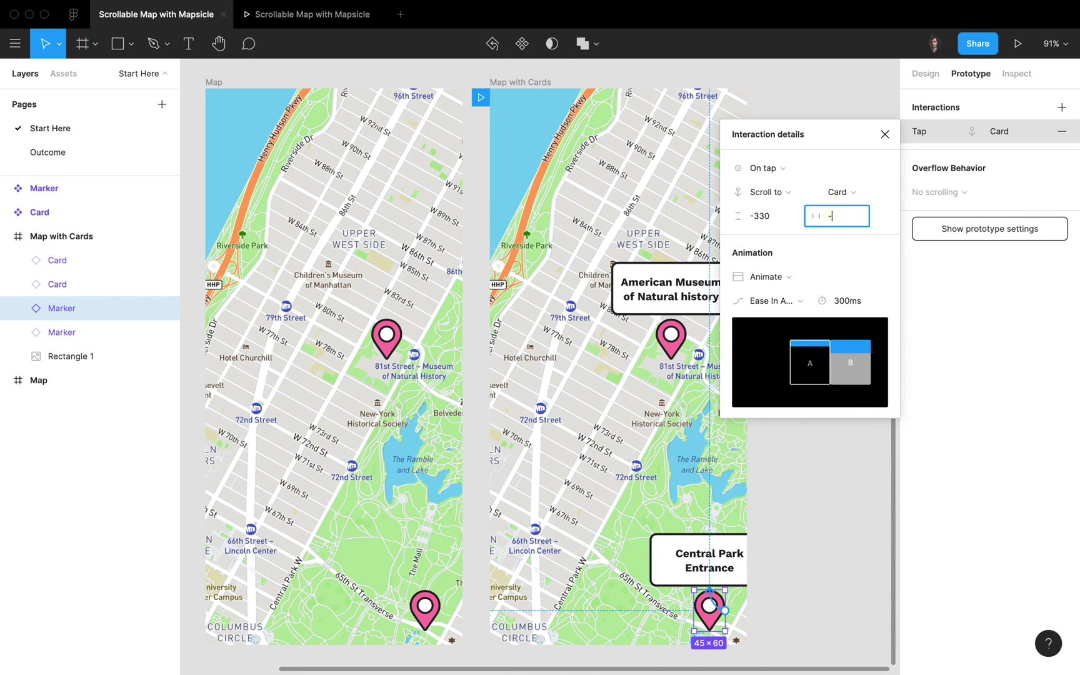
Step: In the prototype preview, tap the Central Park marker, then the museum marker, to test scrolling
{"action": "left_click", "coordinate": [265, 13]}
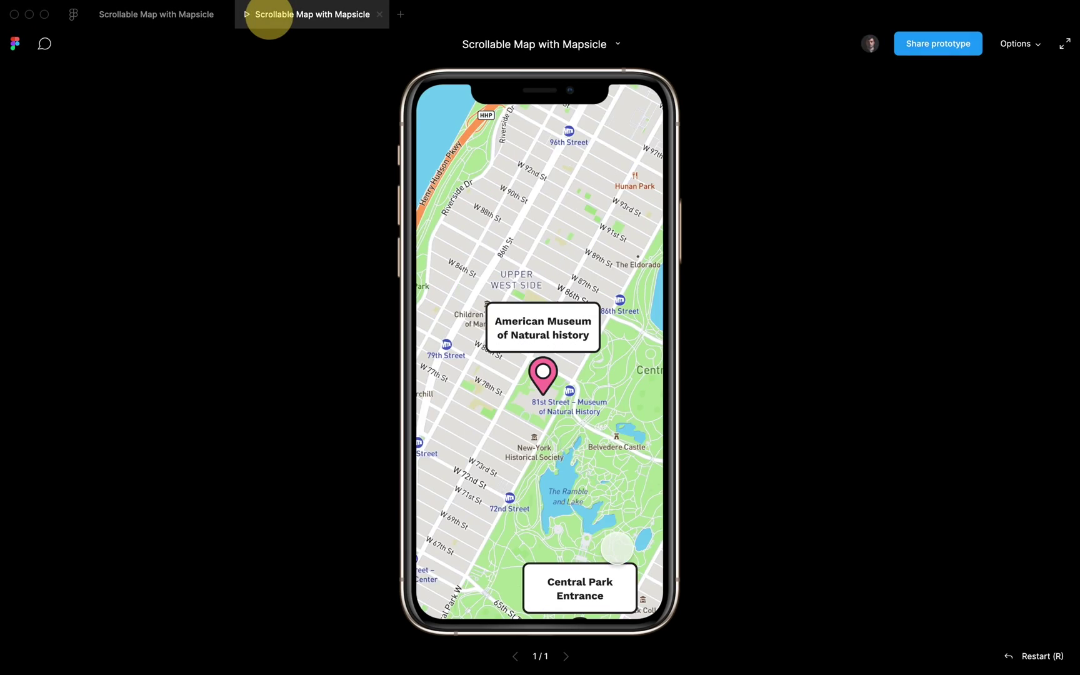
{"action": "left_click", "coordinate": [581, 584]}
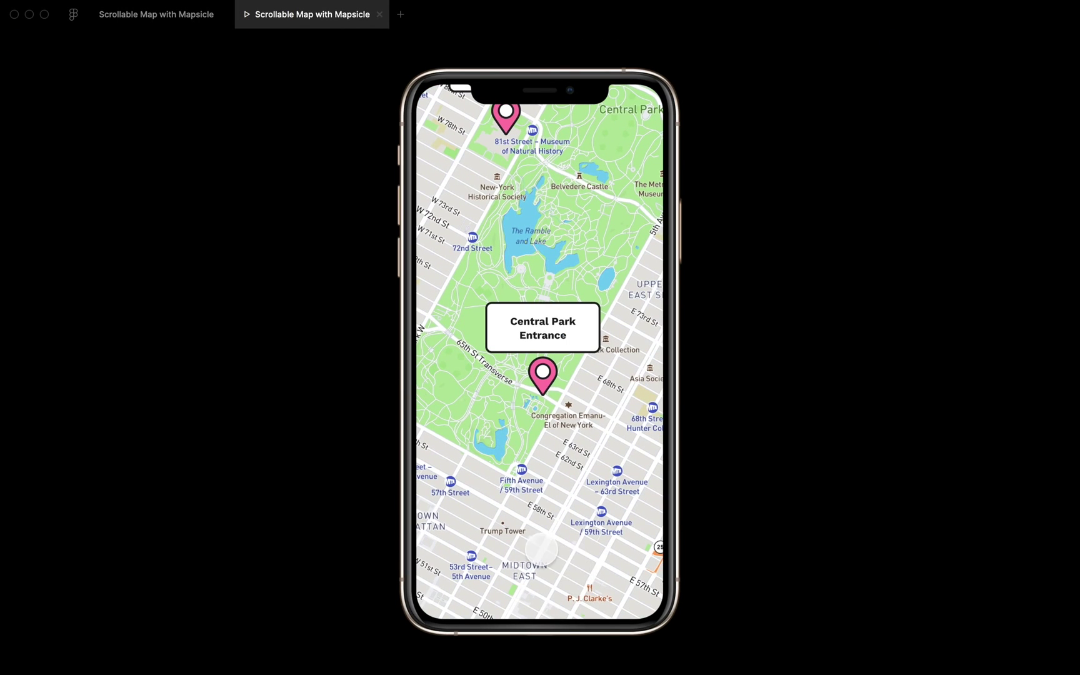
{"action": "left_click", "coordinate": [549, 555]}
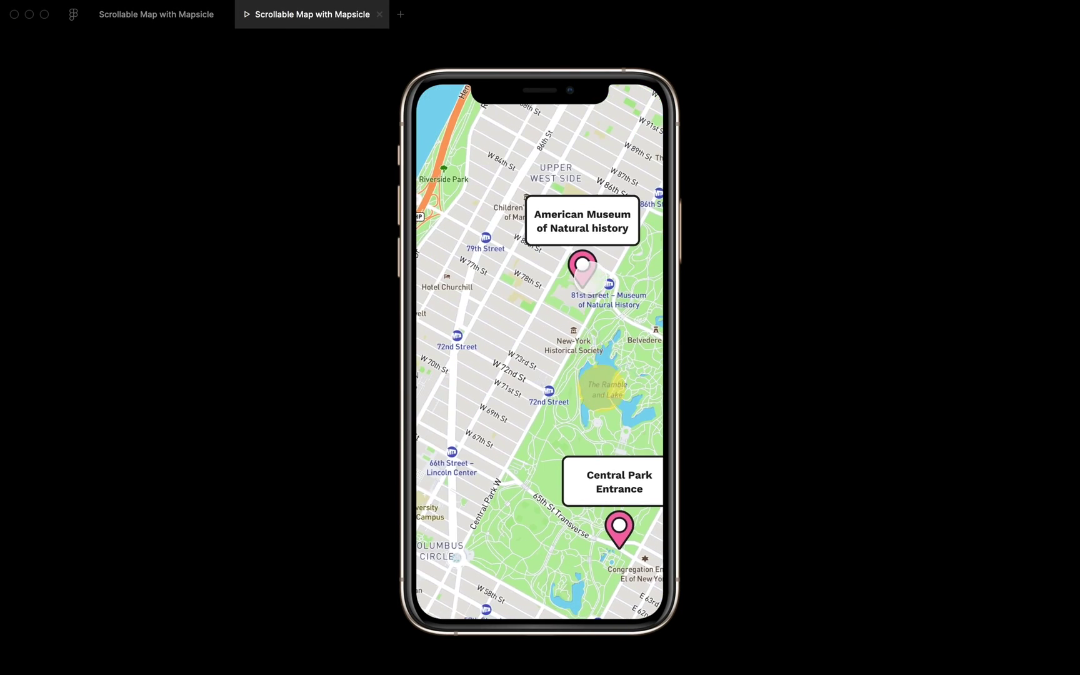